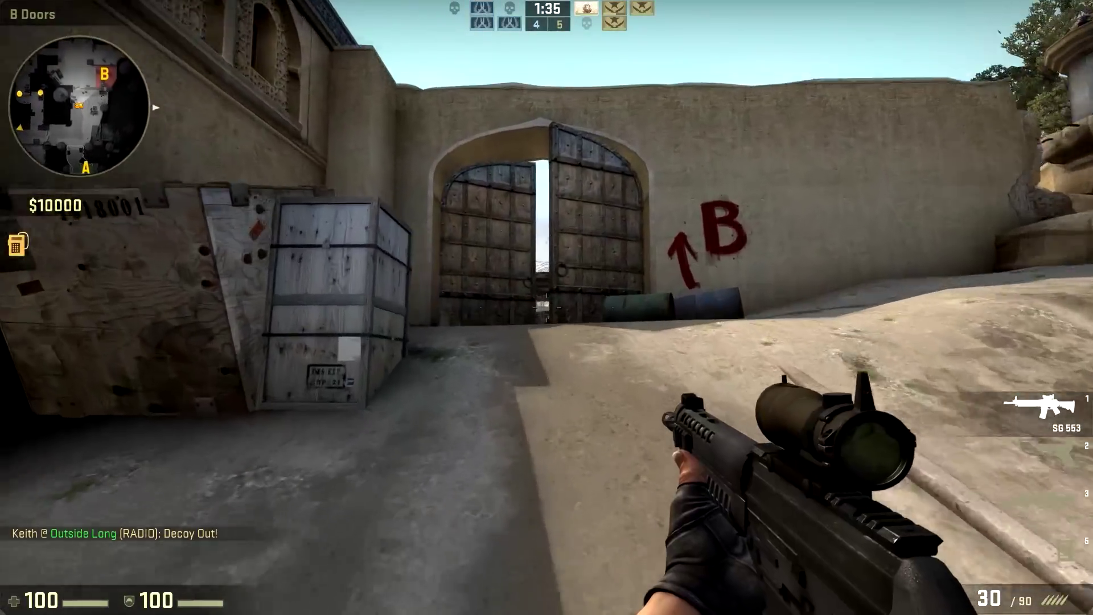
# Walk from B Doors through the tiled corridor and Tunnel Stairs into Lower Tunnel.
pyautogui.press('w')
pyautogui.press('w')
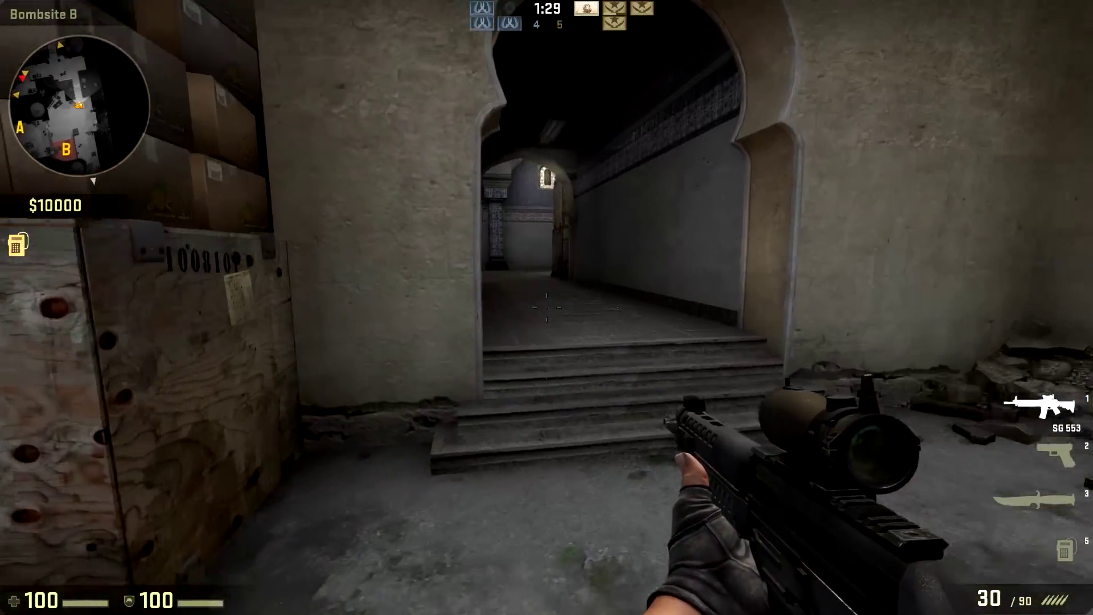
pyautogui.press('w')
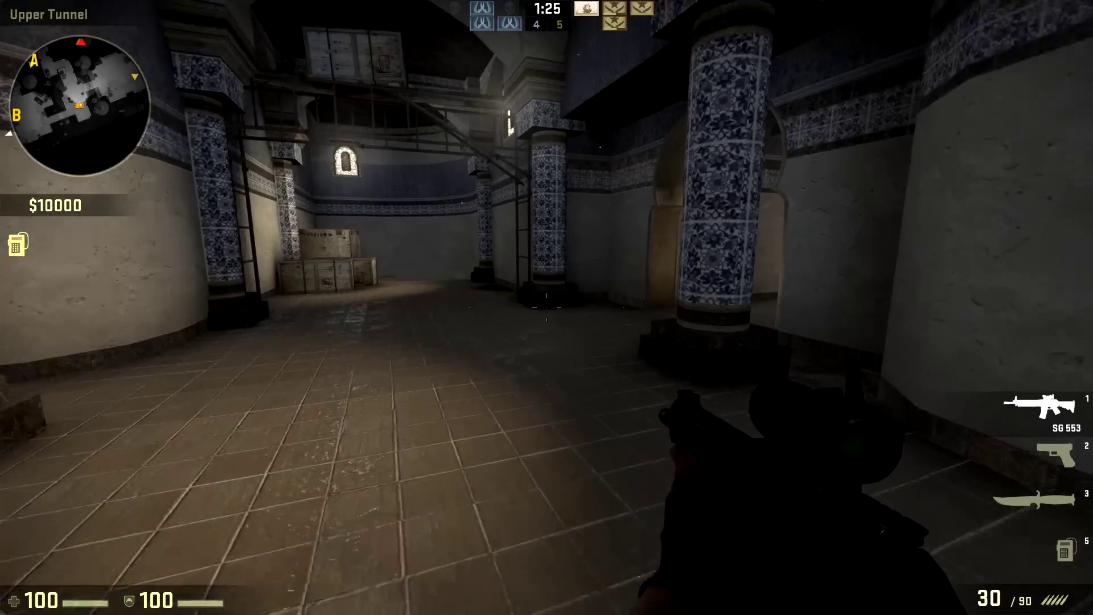
pyautogui.press('w')
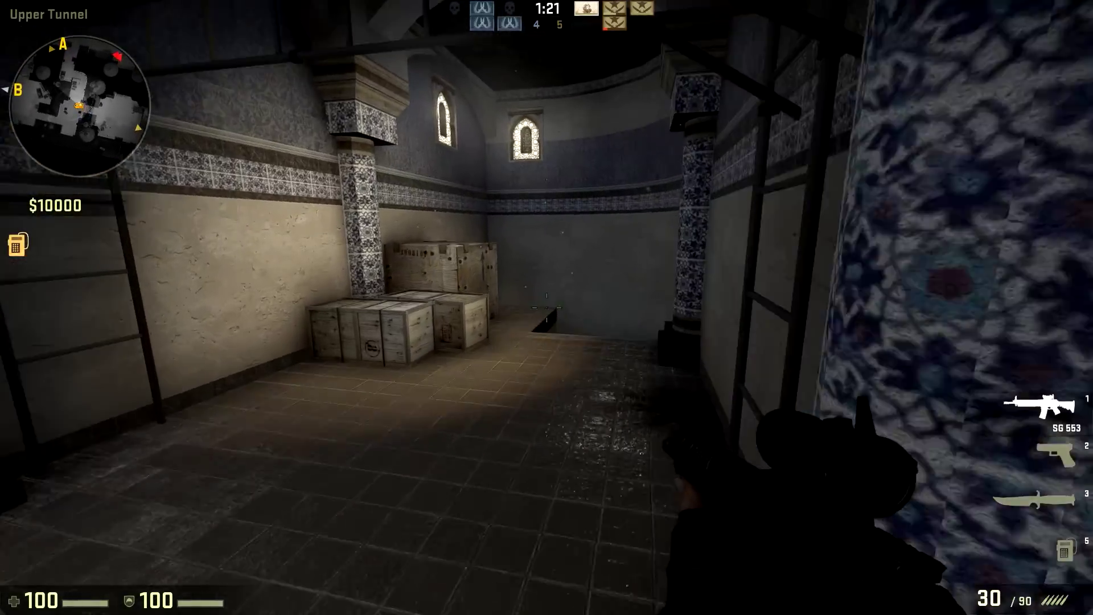
pyautogui.press('w')
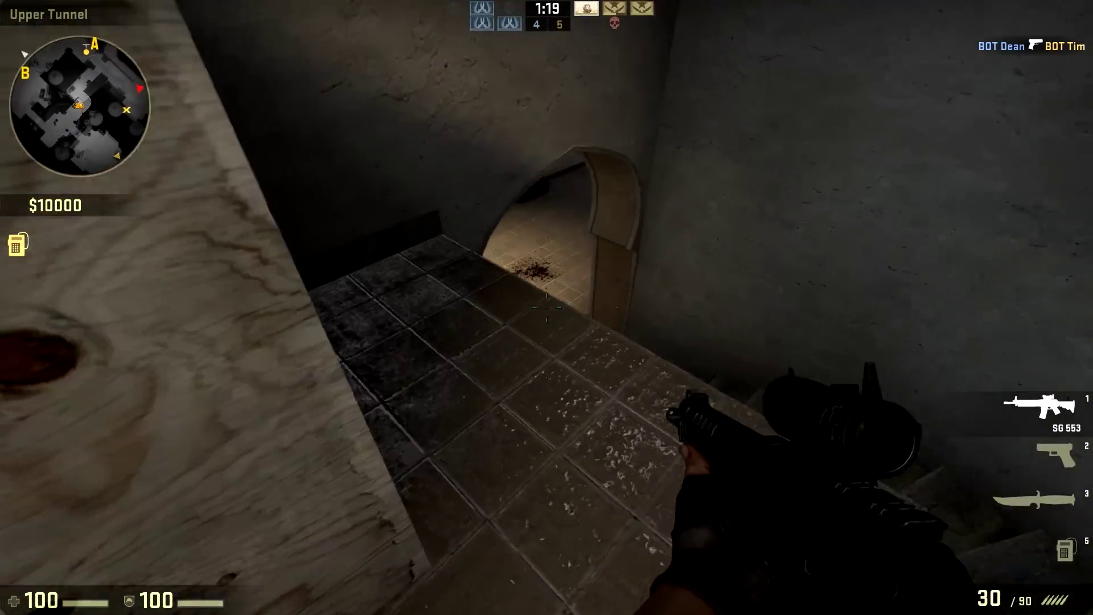
pyautogui.press('w')
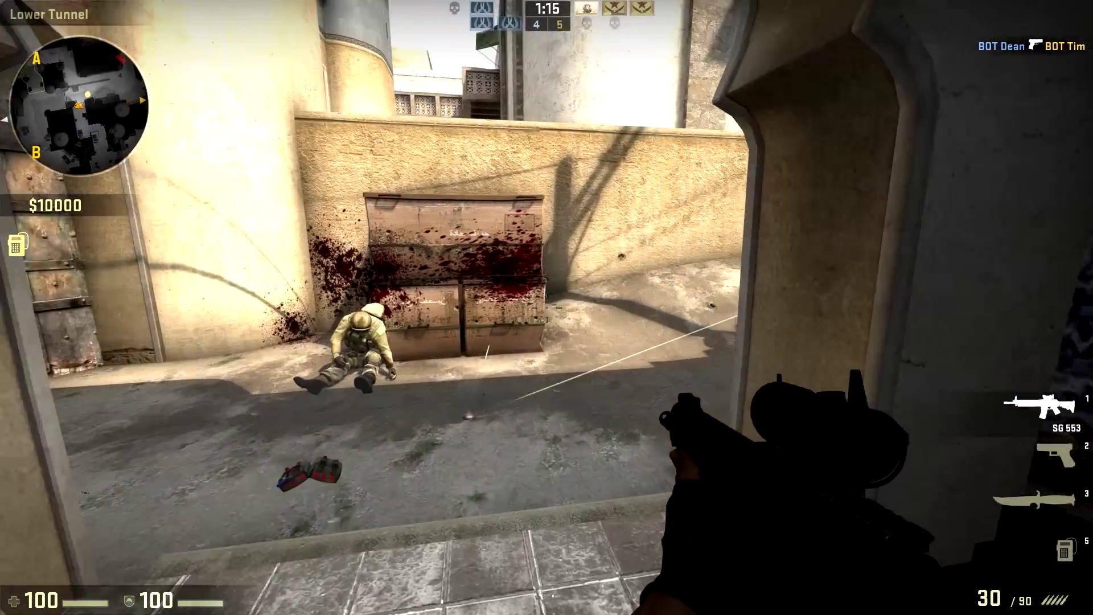
pyautogui.press('w')
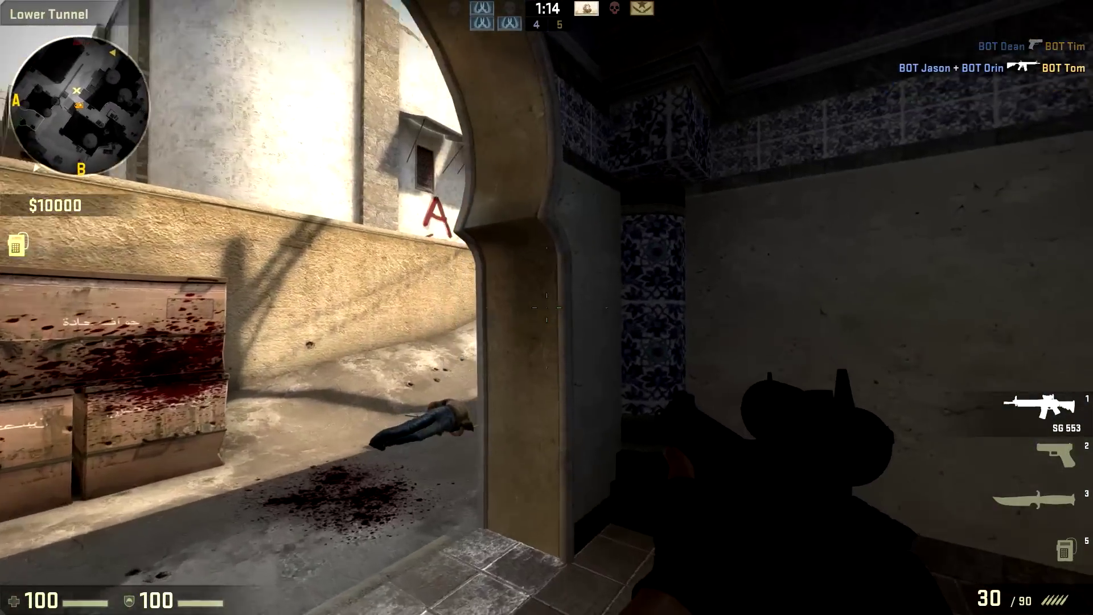
# Scope the SG 553 and fire at the enemy bot until it dies, then unscope.
pyautogui.rightClick(546, 308)
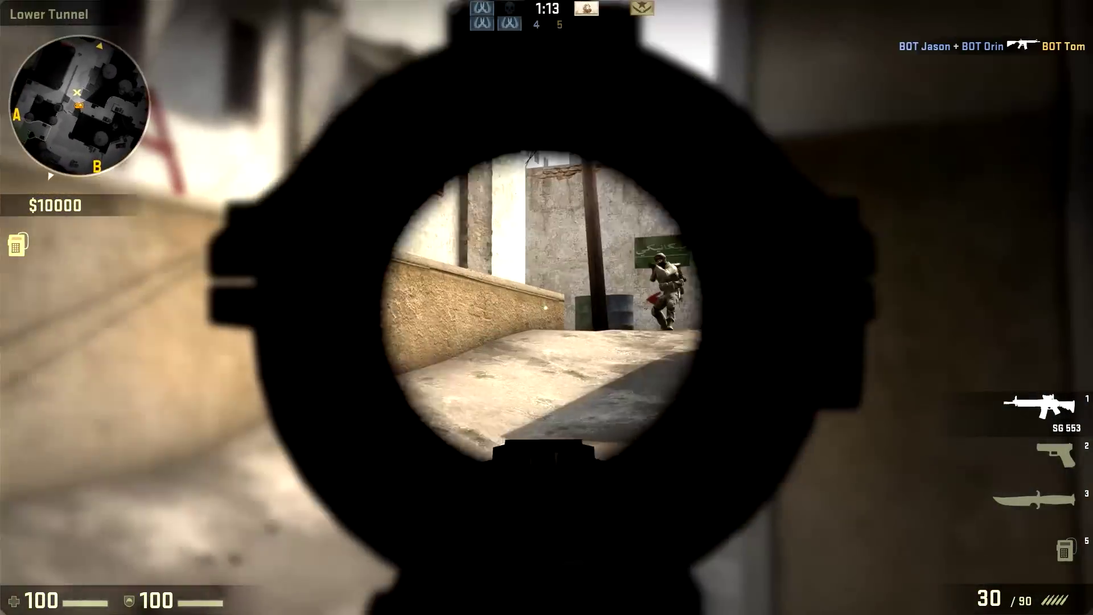
pyautogui.click(547, 308)
pyautogui.click(546, 307)
pyautogui.click(547, 308)
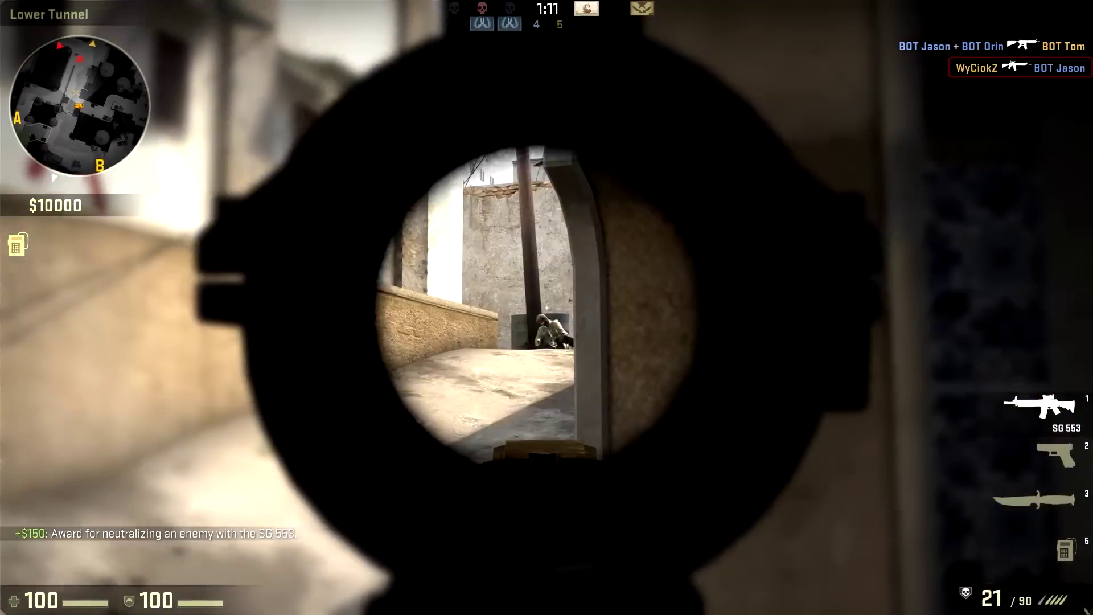
pyautogui.rightClick(546, 307)
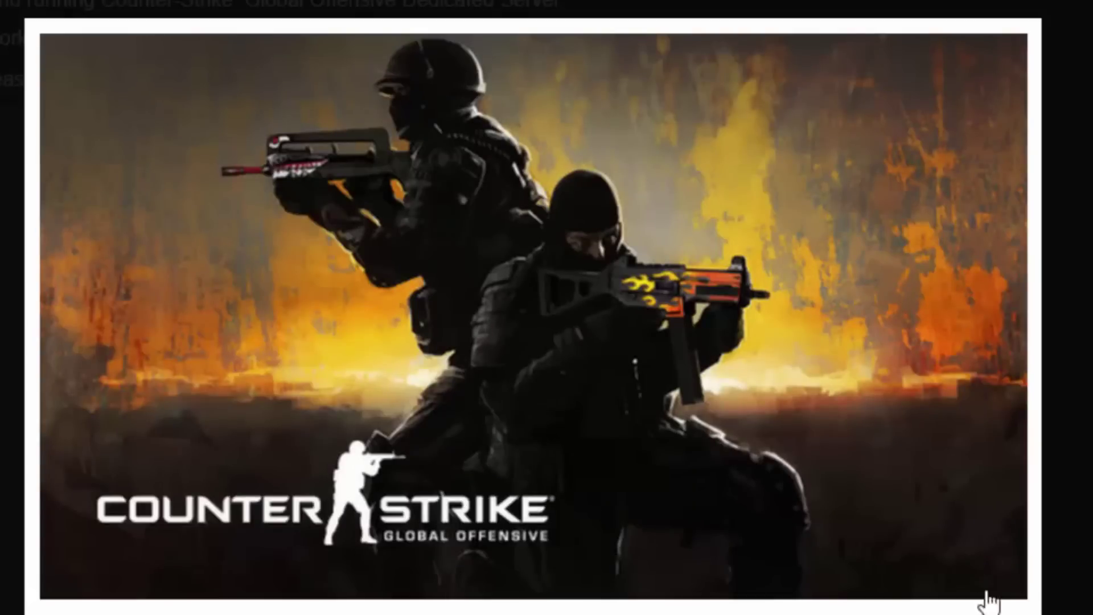
# Close the enlarged Counter-Strike artwork to return to the Dedicated Servers wiki article.
pyautogui.moveTo(849, 582)
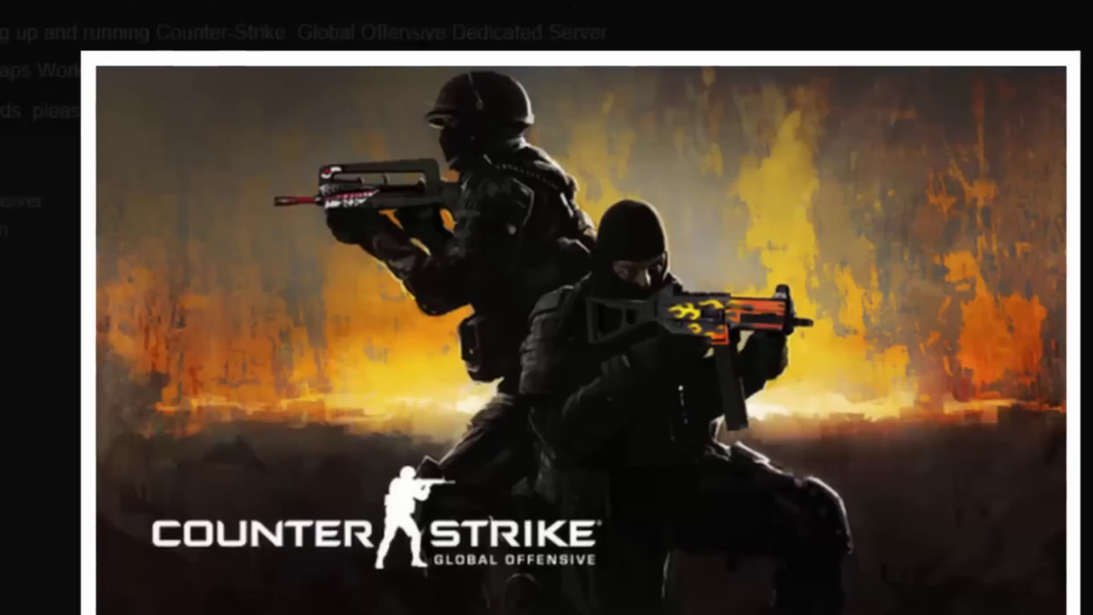
pyautogui.press('Escape')
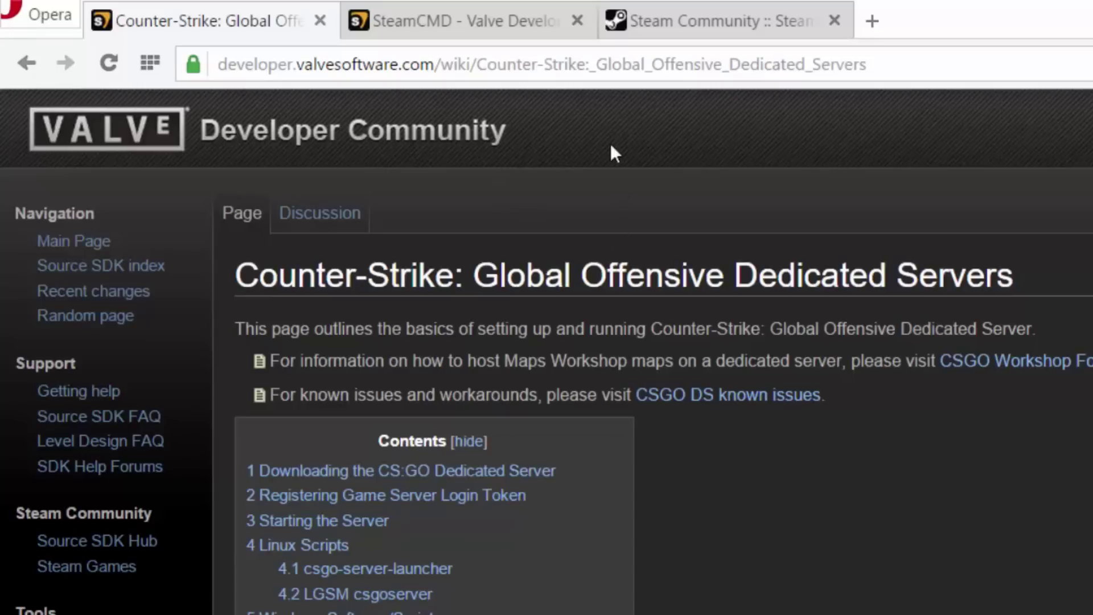
# Skim the CS:GO Dedicated Servers article from its title downward.
pyautogui.moveTo(259, 272); pyautogui.dragTo(1049, 267)
pyautogui.scroll(-20, 652, 351)
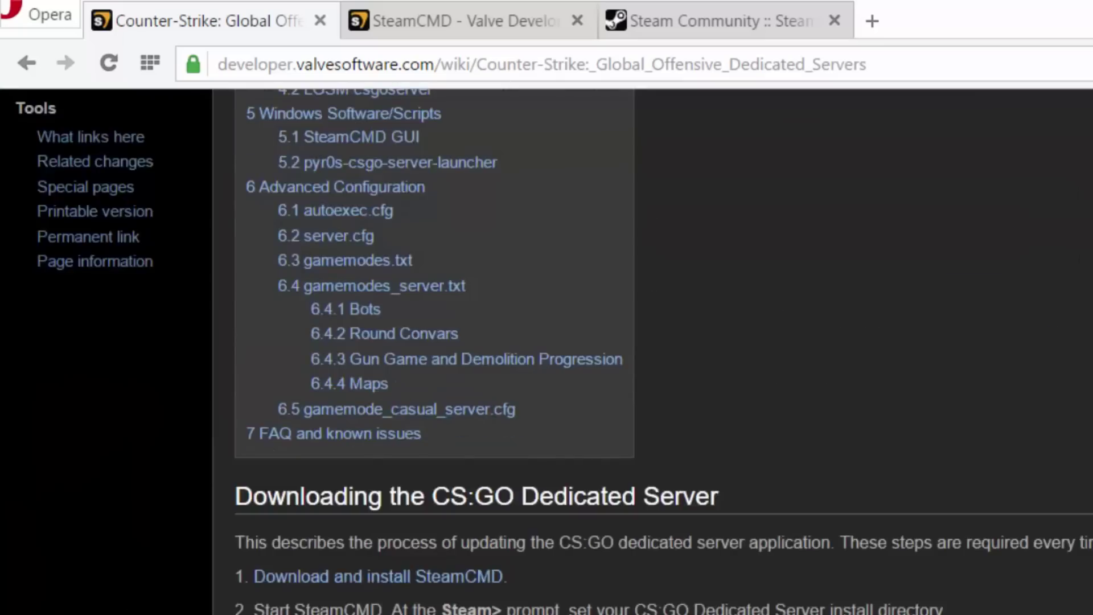
pyautogui.scroll(20, 652, 350)
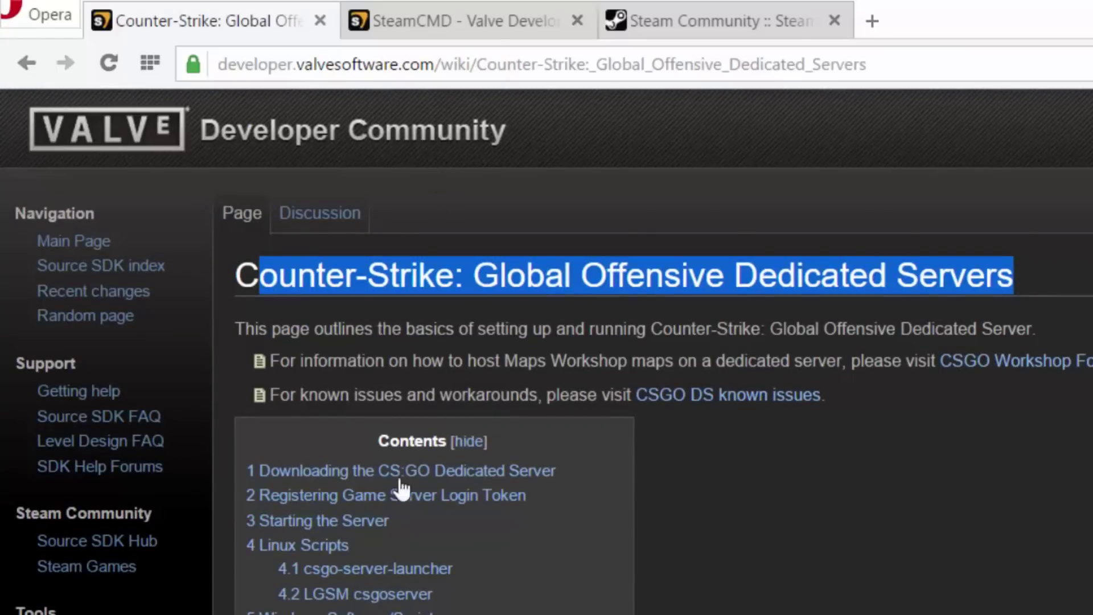
# Look over the Windows setup steps on the SteamCMD wiki page.
pyautogui.click(459, 25)
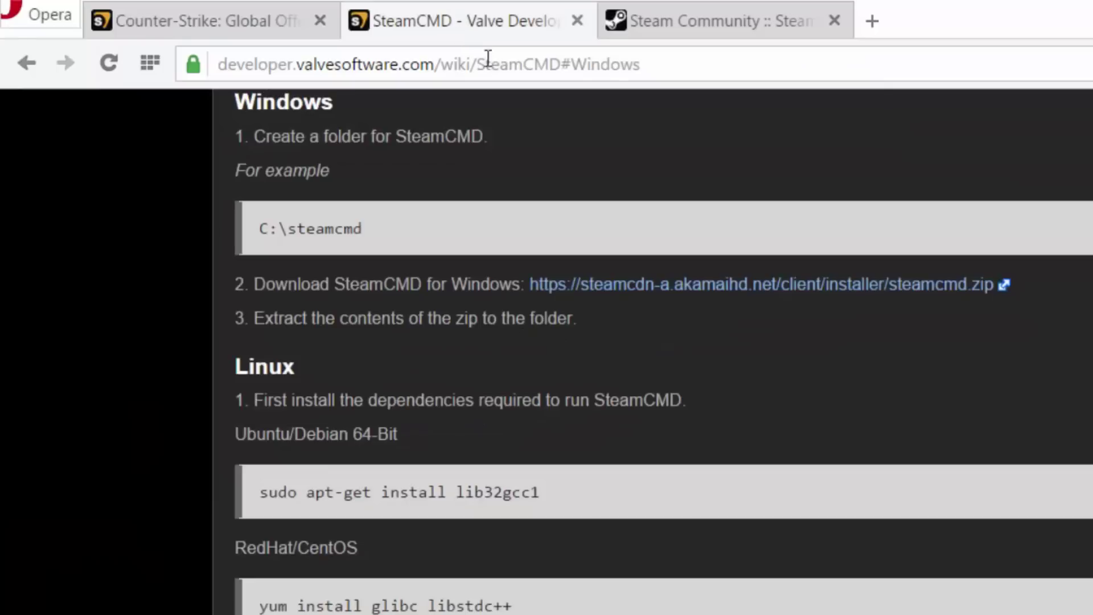
pyautogui.moveTo(479, 91); pyautogui.dragTo(655, 288)
pyautogui.click(779, 340)
# Read the opening paragraph of the Steam Game Server Account Management page.
pyautogui.click(686, 24)
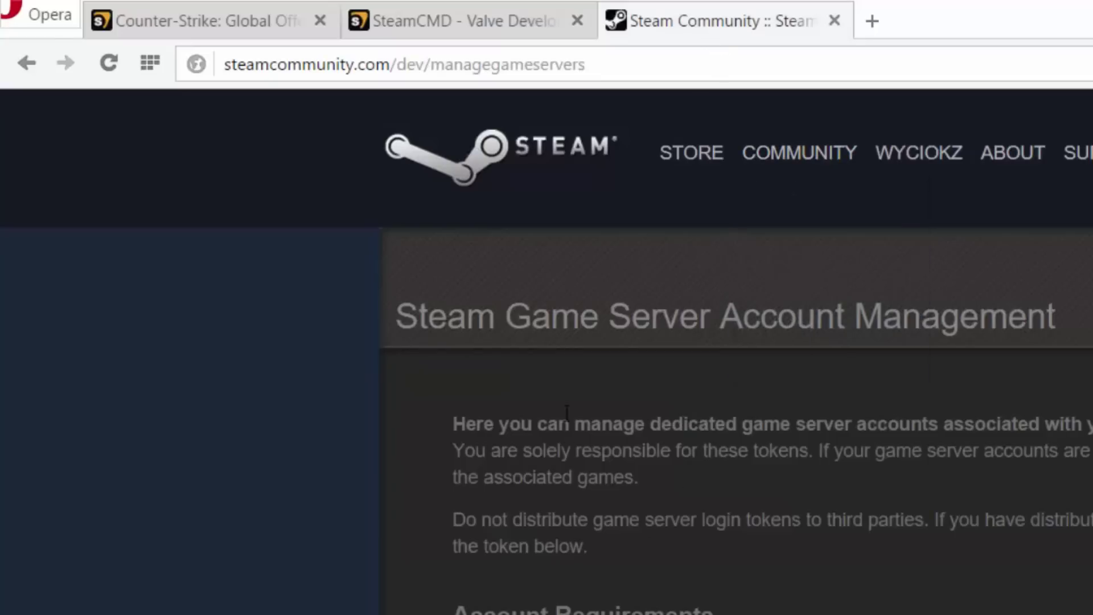
pyautogui.moveTo(726, 366); pyautogui.dragTo(982, 381)
pyautogui.click(982, 380)
# Check the login token, then go back through the dedicated servers article to the SteamCMD page.
pyautogui.moveTo(306, 510); pyautogui.dragTo(437, 510)
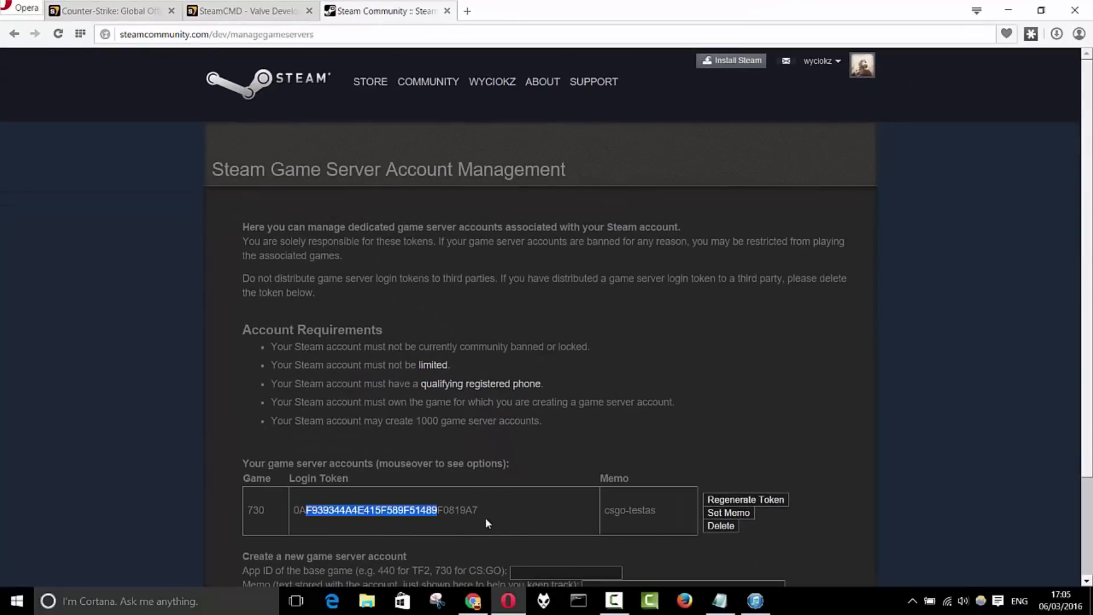
pyautogui.click(486, 520)
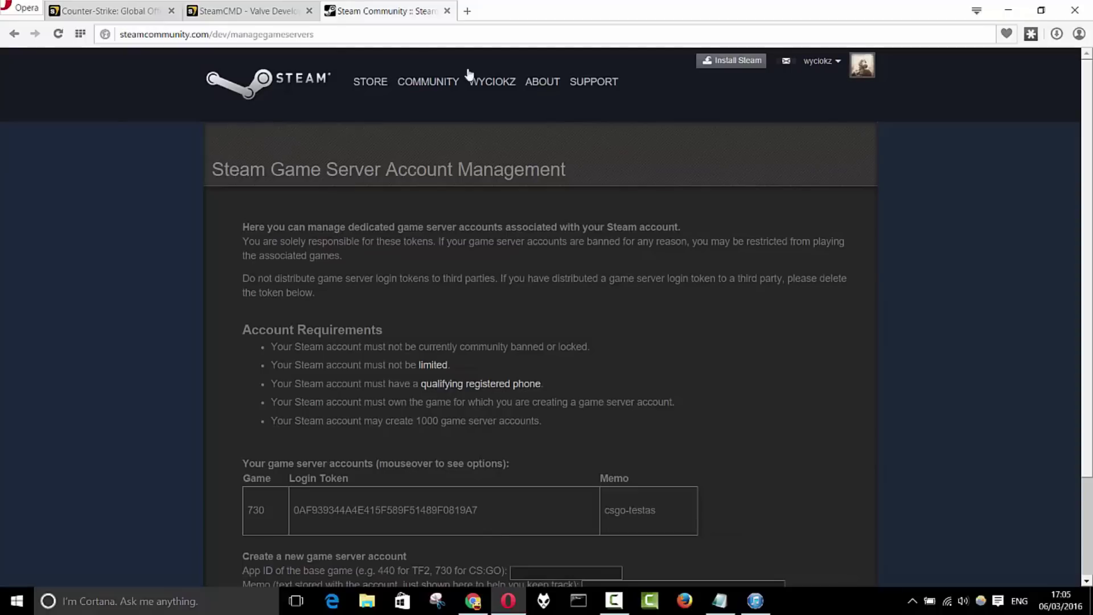
pyautogui.click(111, 9)
pyautogui.click(245, 11)
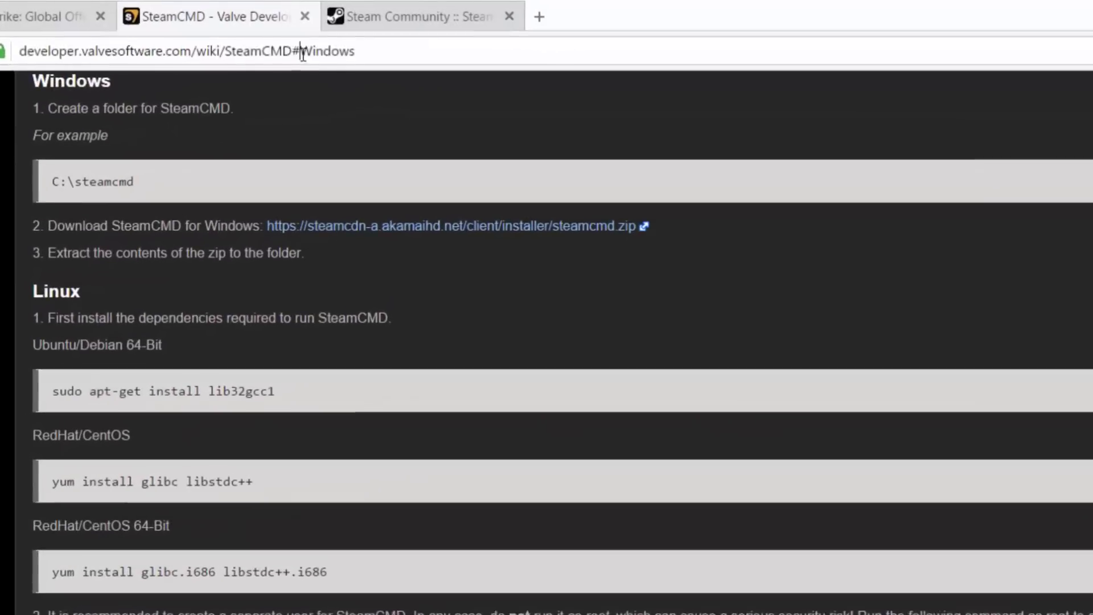
pyautogui.click(288, 42)
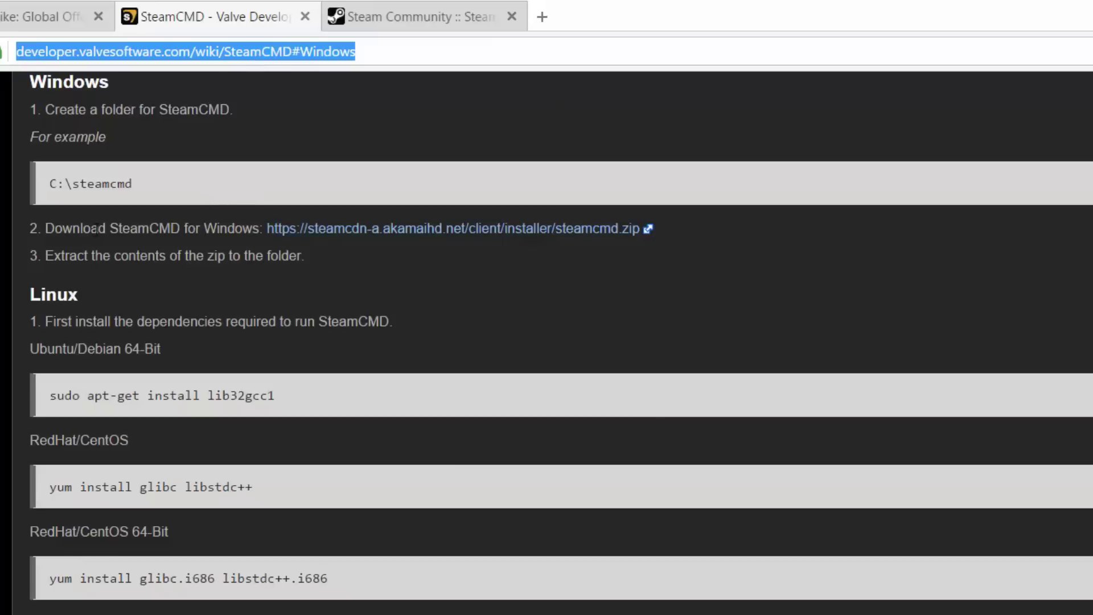
# Download steamcmd.zip for Windows and open it from Opera's download panel.
pyautogui.moveTo(80, 229); pyautogui.dragTo(173, 229)
pyautogui.click(194, 229)
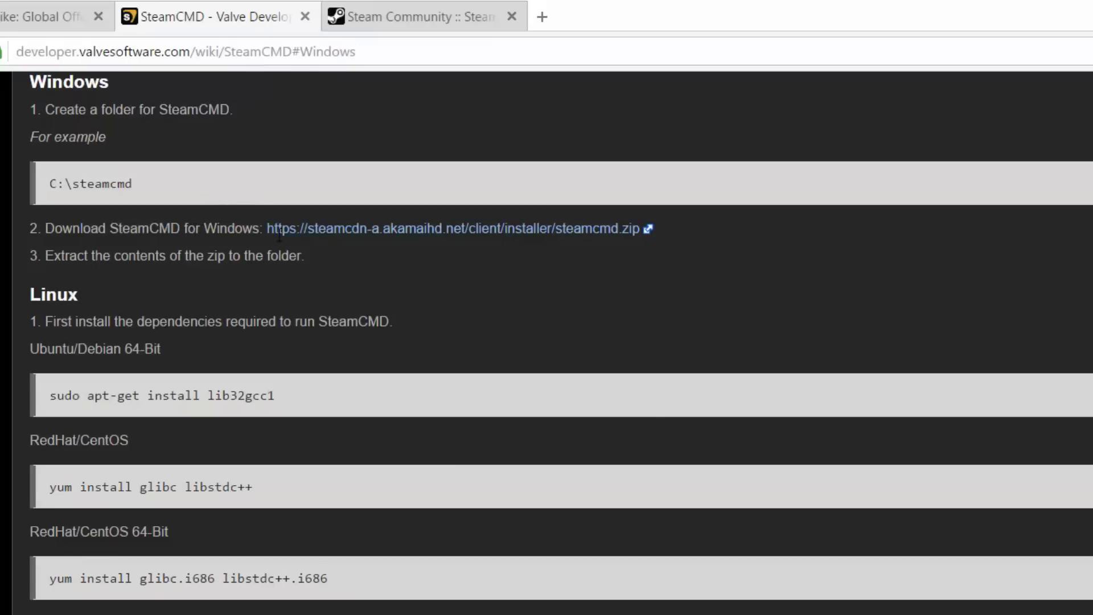
pyautogui.click(447, 235)
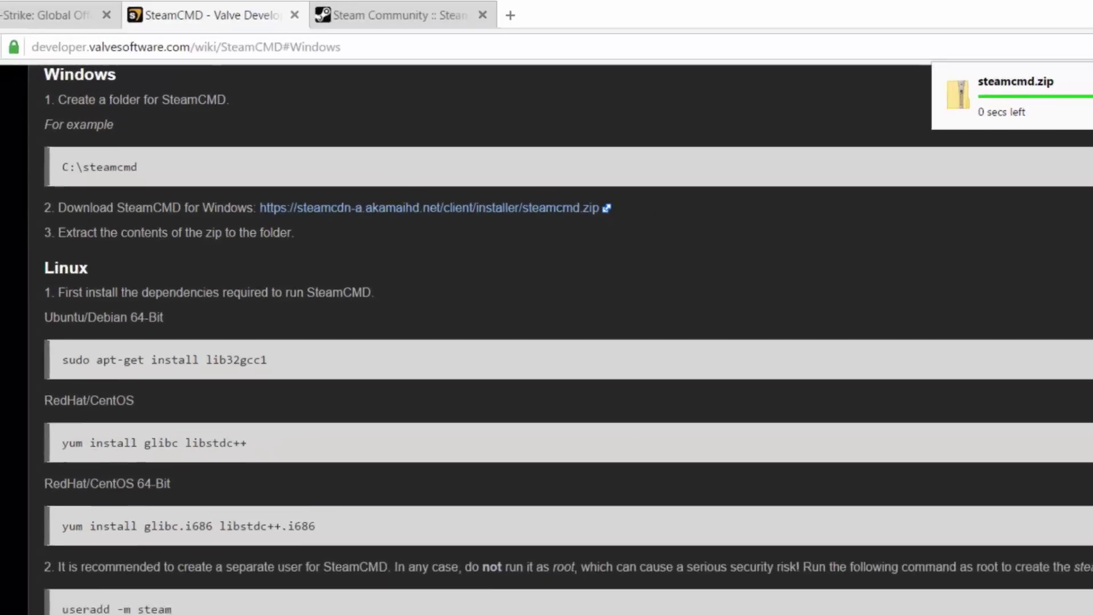
pyautogui.click(1059, 105)
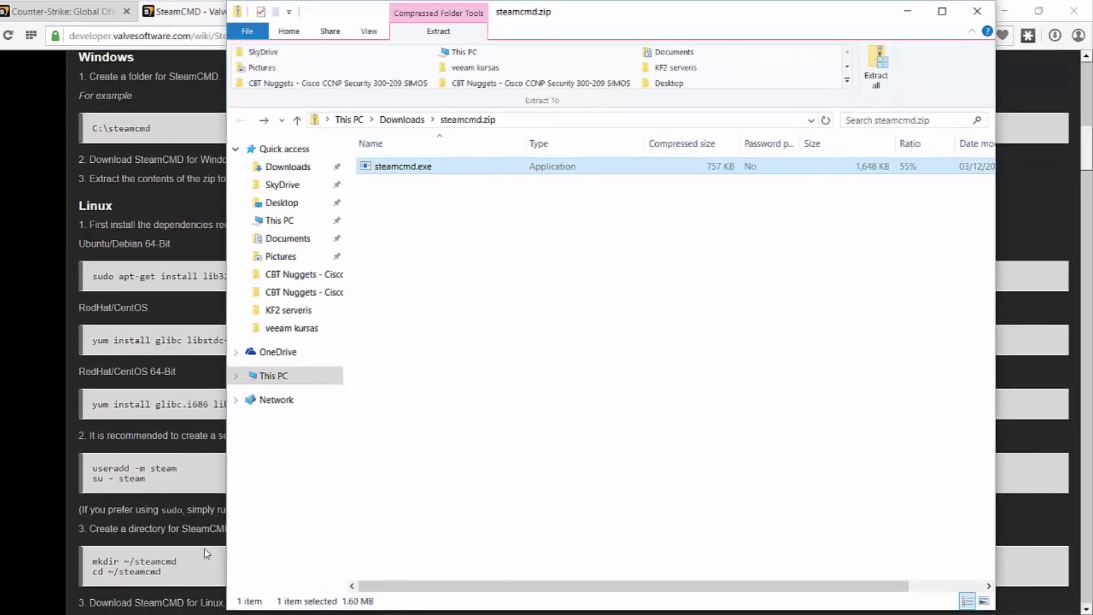
# Create a new folder named SteamCMD at the root of Local Disk (C:).
pyautogui.rightClick(344, 611)
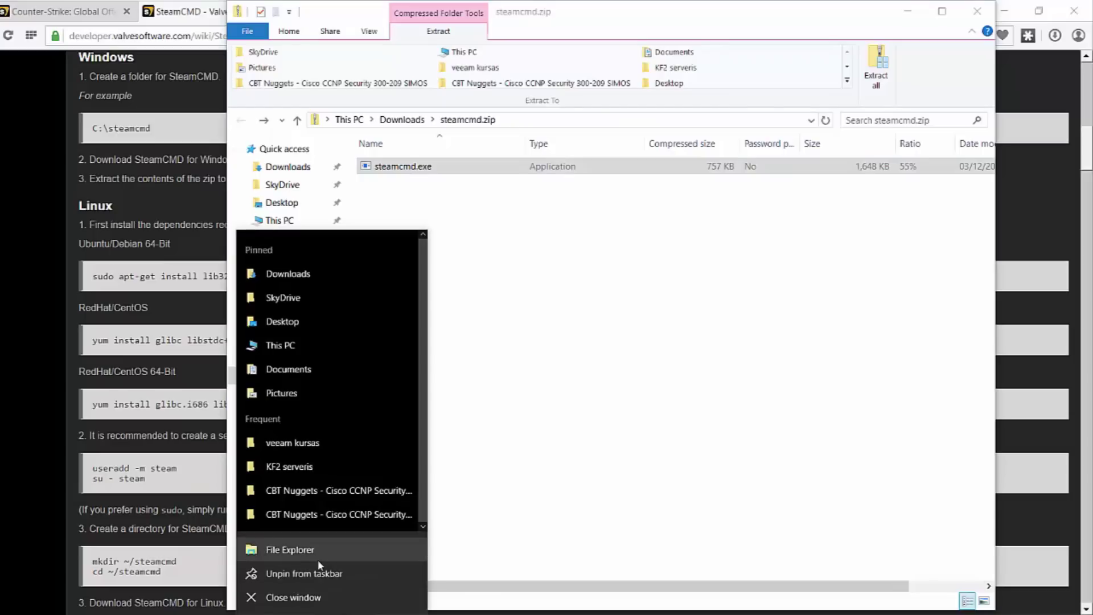
pyautogui.click(288, 550)
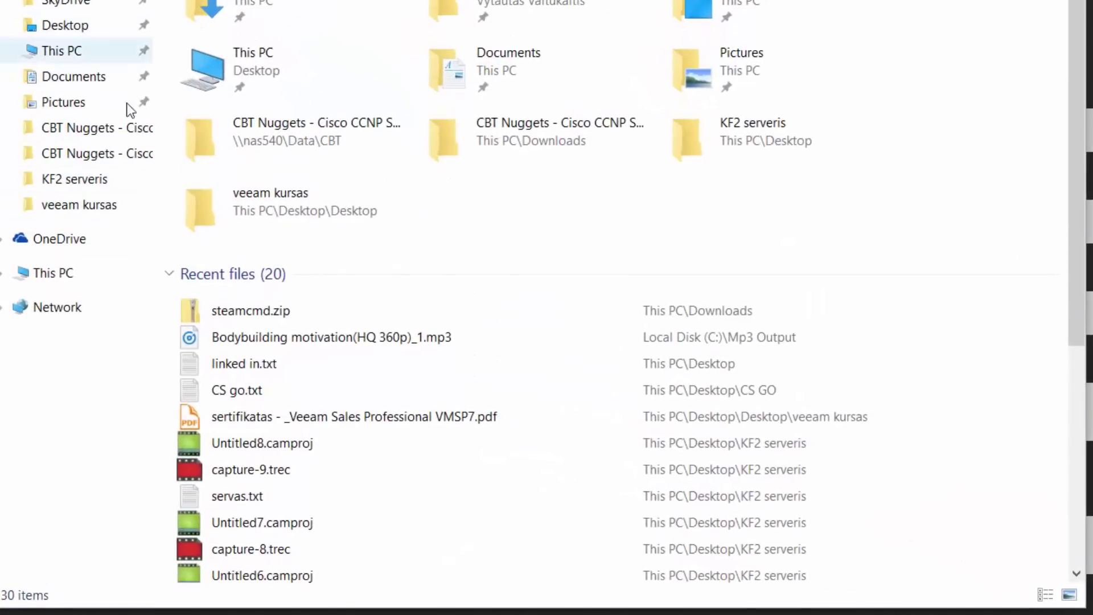
pyautogui.click(71, 274)
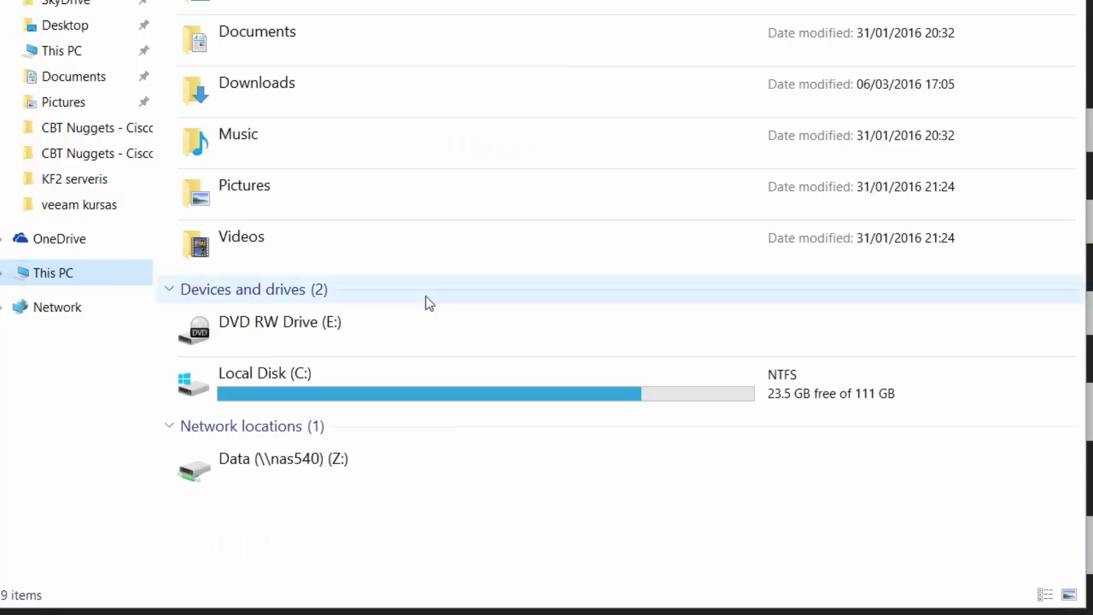
pyautogui.doubleClick(251, 382)
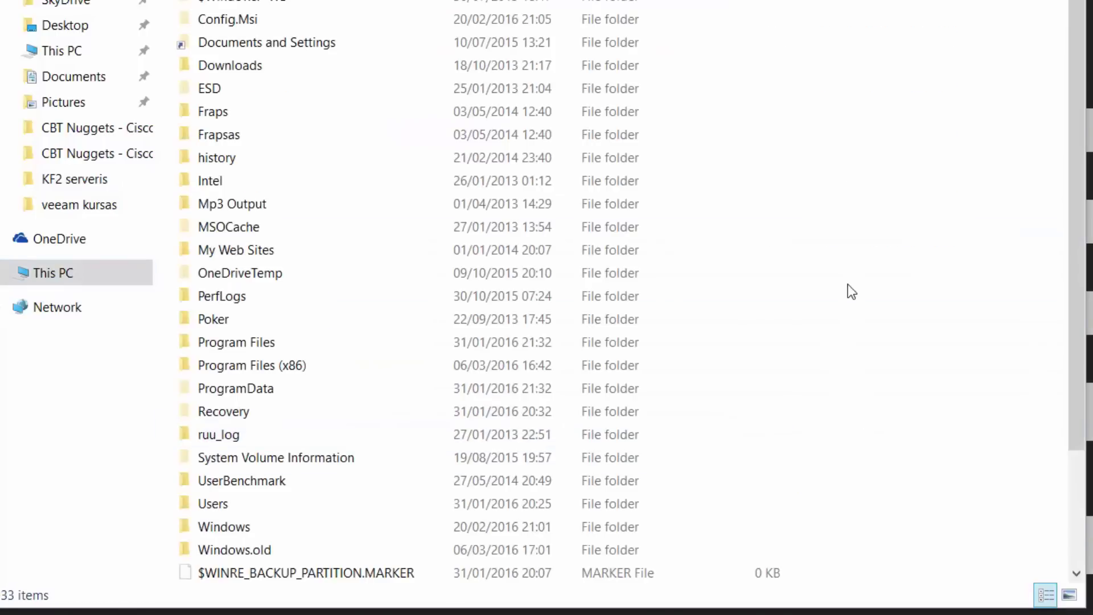
pyautogui.rightClick(849, 288)
pyautogui.moveTo(895, 527)
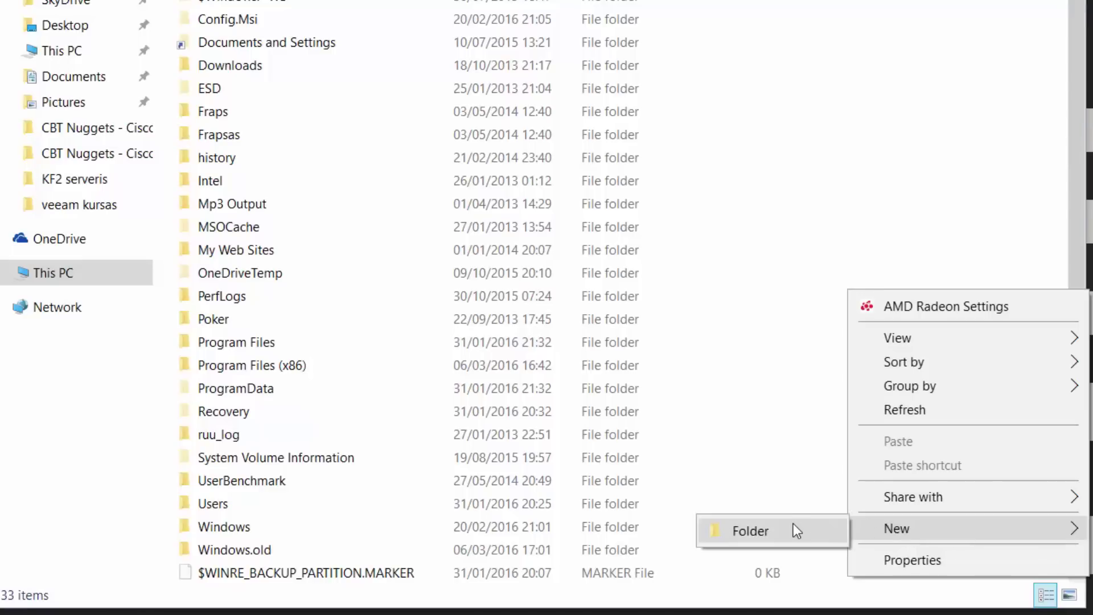
pyautogui.click(796, 530)
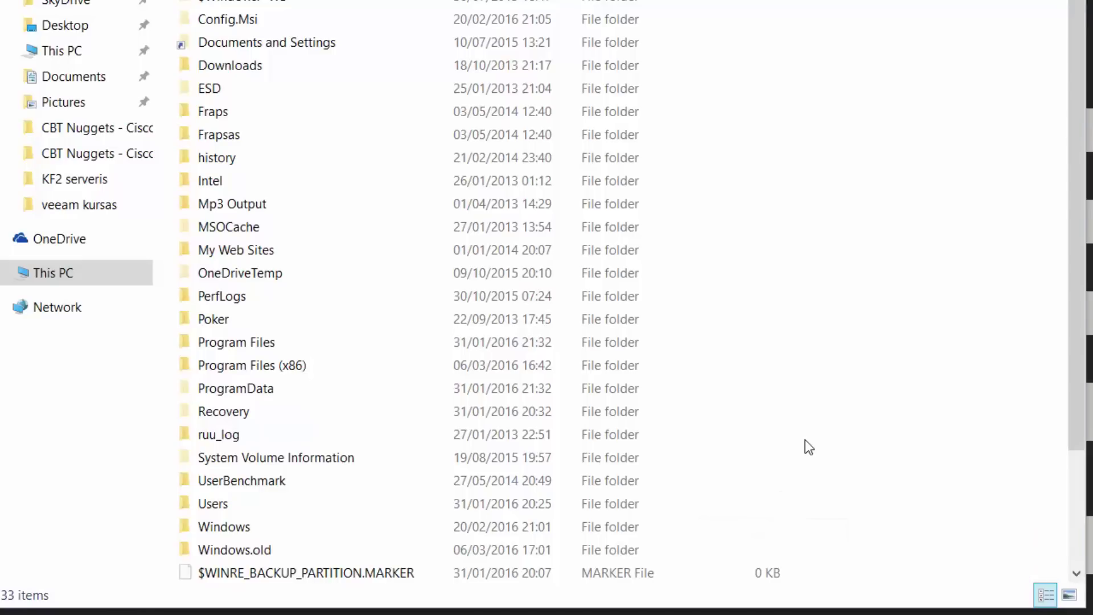
pyautogui.write('SteamCMD')
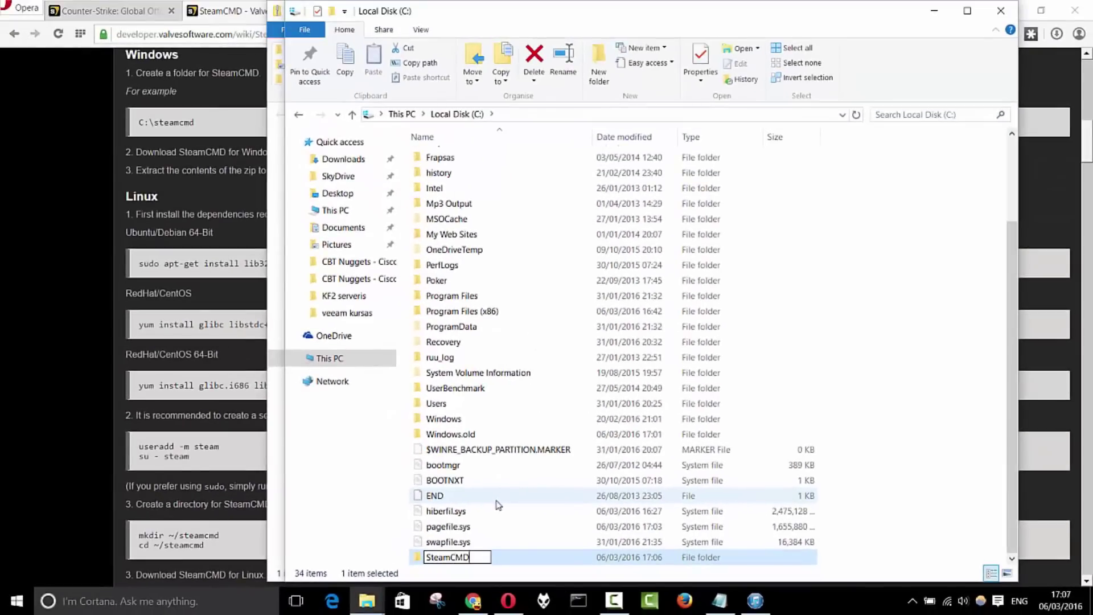
pyautogui.press('Return')
pyautogui.press('Return')
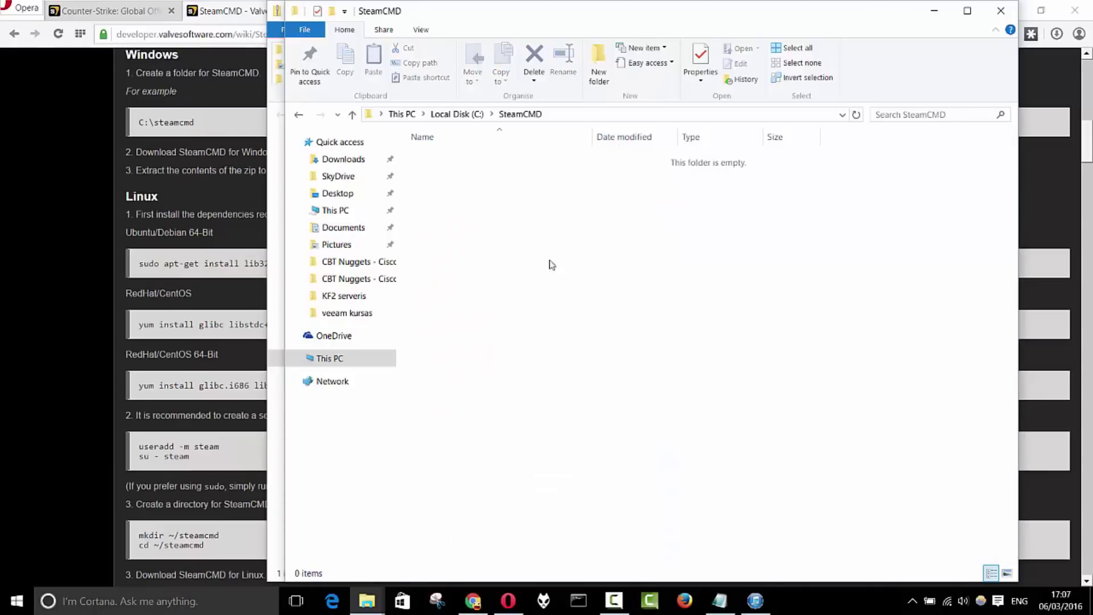
# Drag steamcmd.exe from the zip into C:\SteamCMD, close the zip, and launch steamcmd.exe.
pyautogui.moveTo(500, 17); pyautogui.dragTo(589, 52)
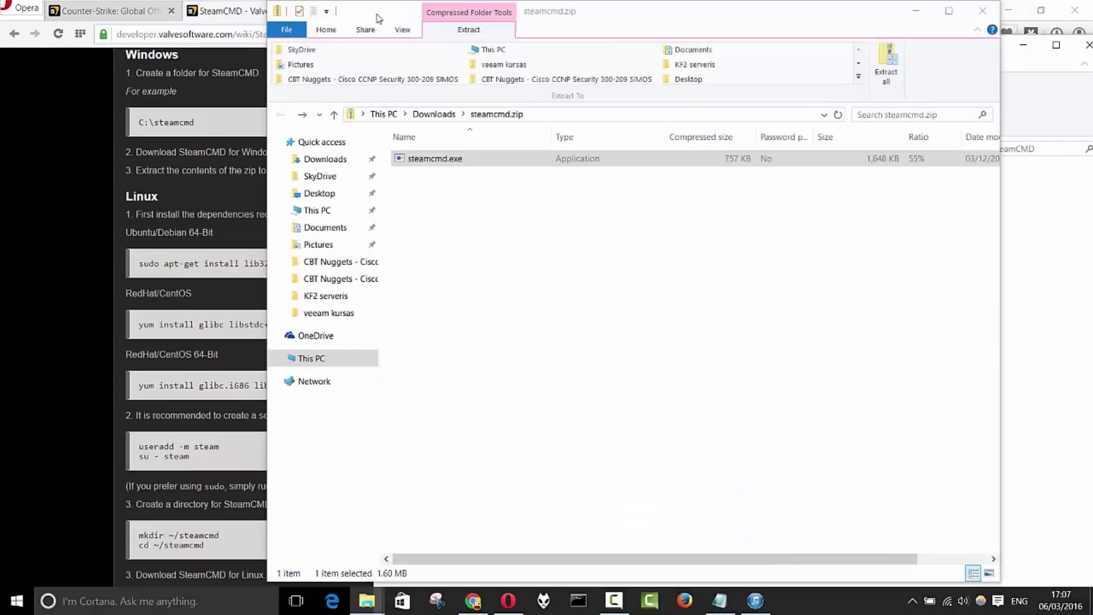
pyautogui.doubleClick(400, 14)
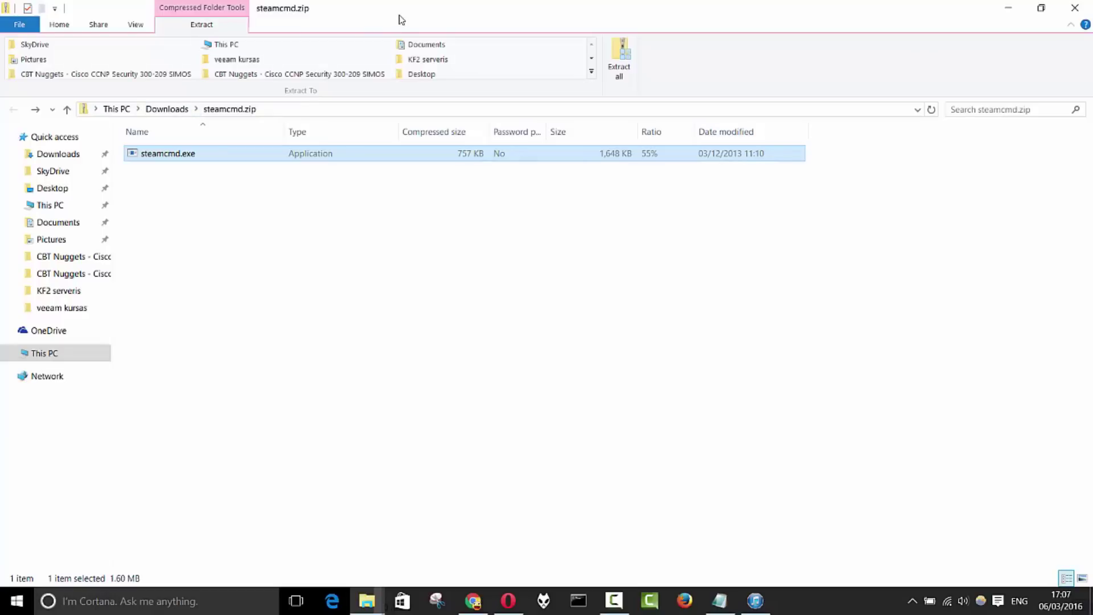
pyautogui.doubleClick(398, 17)
pyautogui.moveTo(171, 189); pyautogui.dragTo(857, 377)
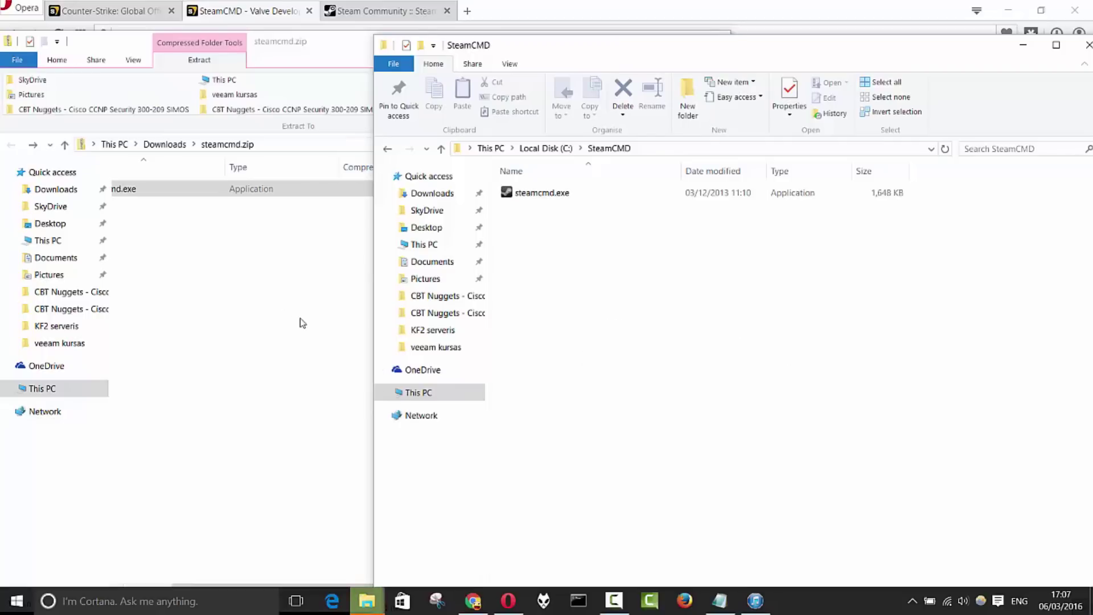
pyautogui.click(288, 266)
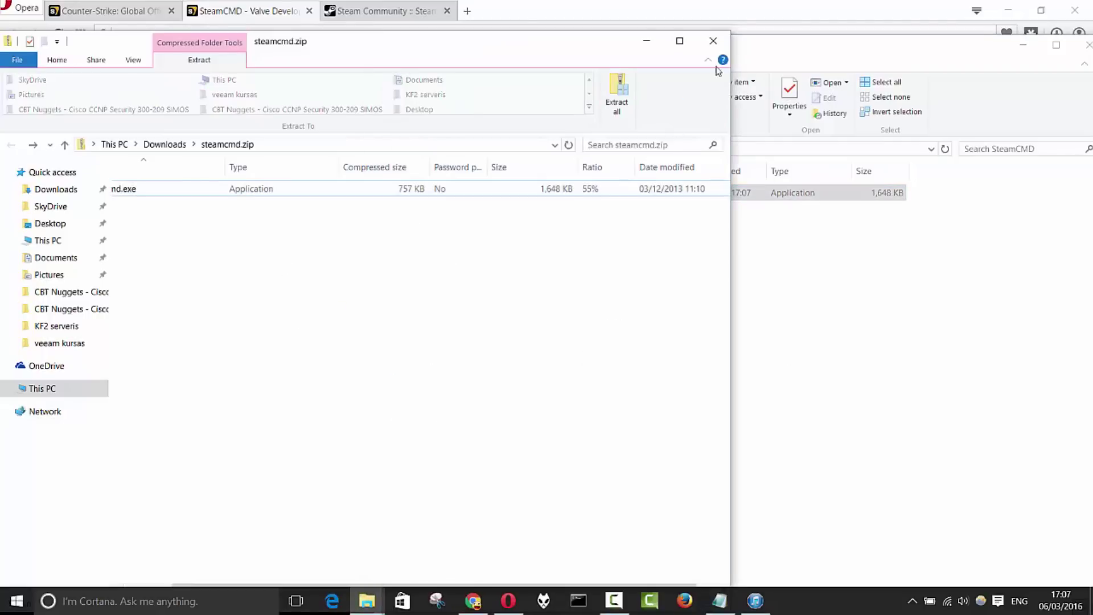
pyautogui.click(713, 40)
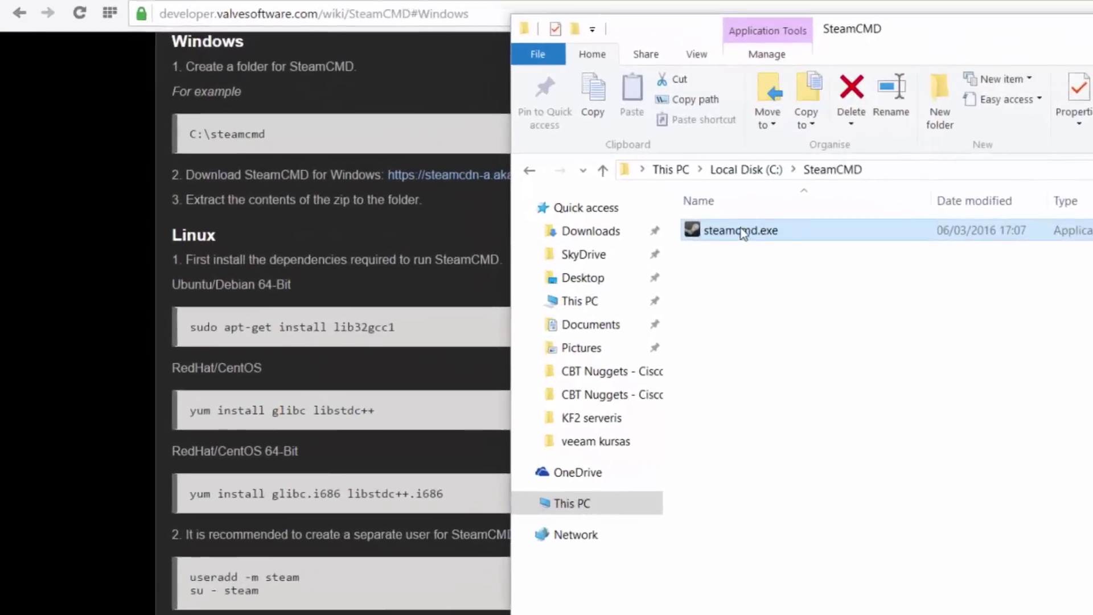
pyautogui.doubleClick(544, 193)
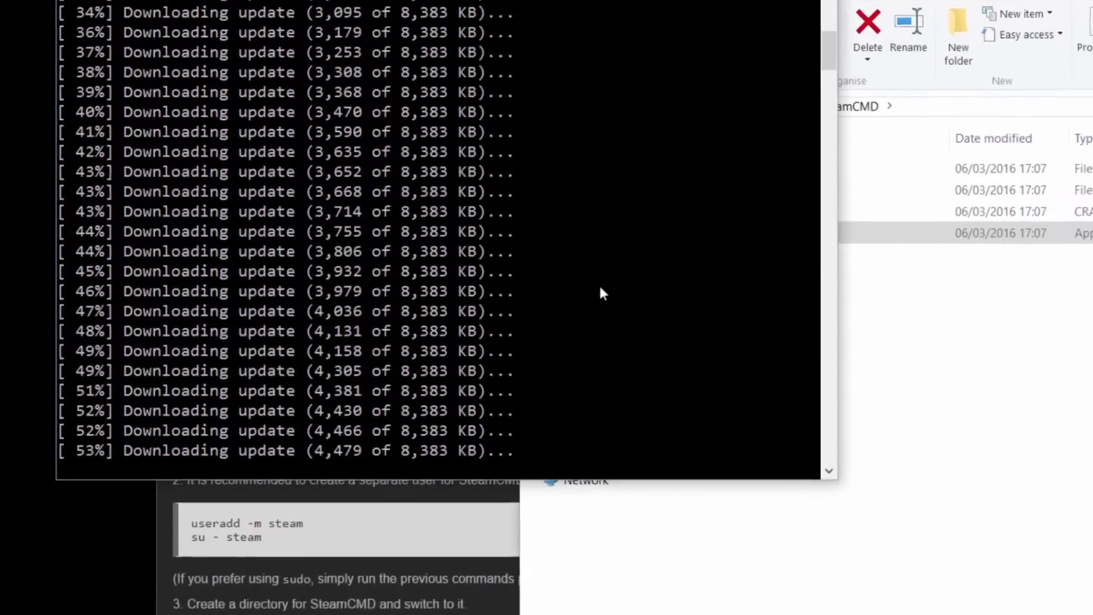
# While SteamCMD updates, review the update and login anonymous notes in CS go.txt, then return to the console.
pyautogui.hotkey('alt', 'Tab')
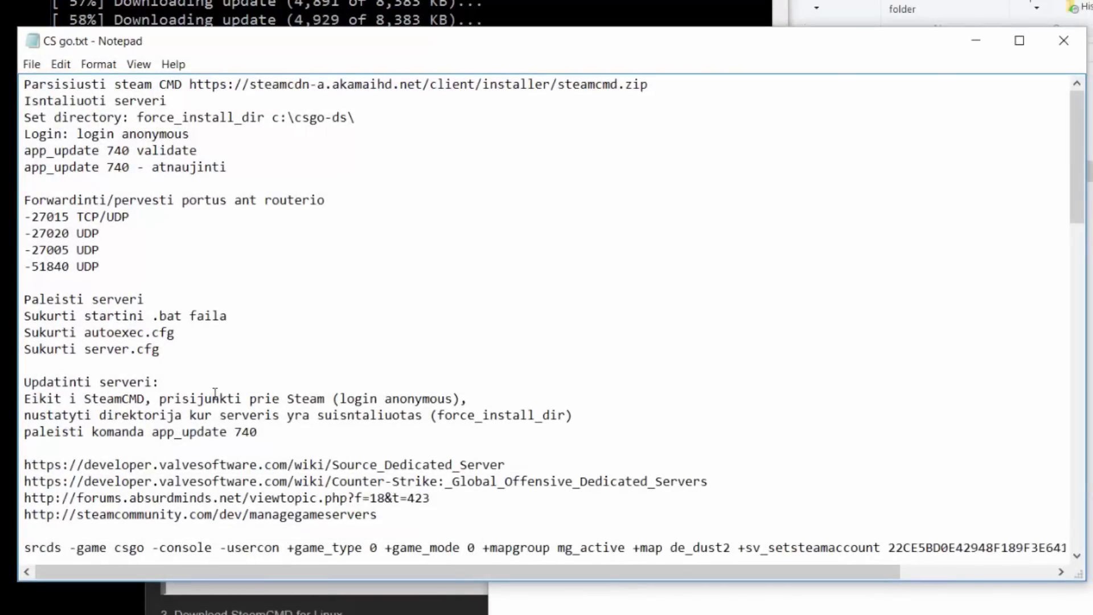
pyautogui.moveTo(25, 382); pyautogui.dragTo(290, 439)
pyautogui.click(294, 440)
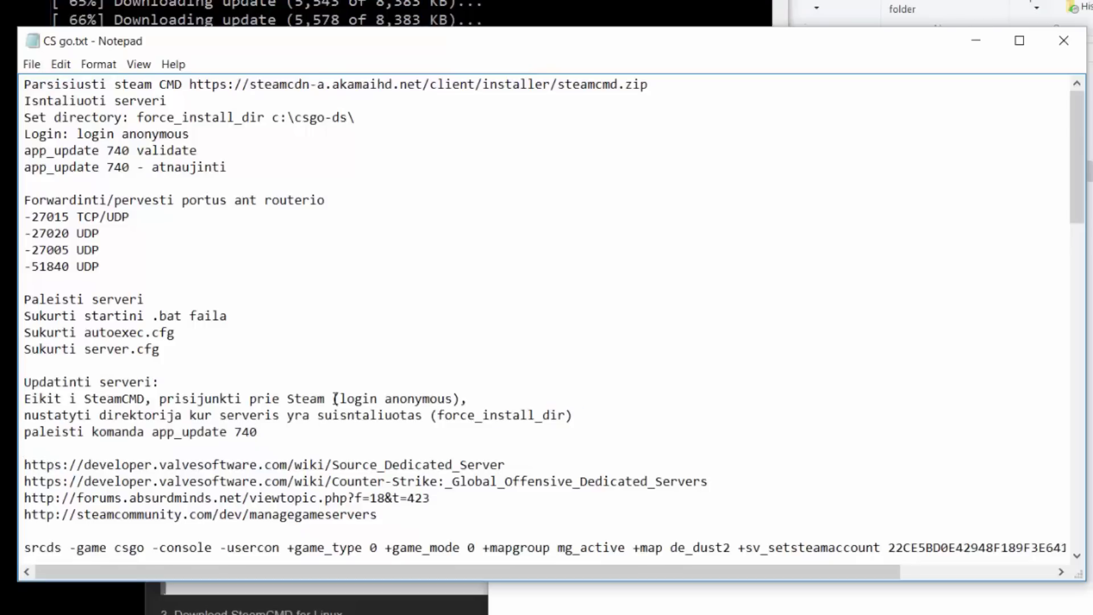
pyautogui.moveTo(340, 398); pyautogui.dragTo(456, 398)
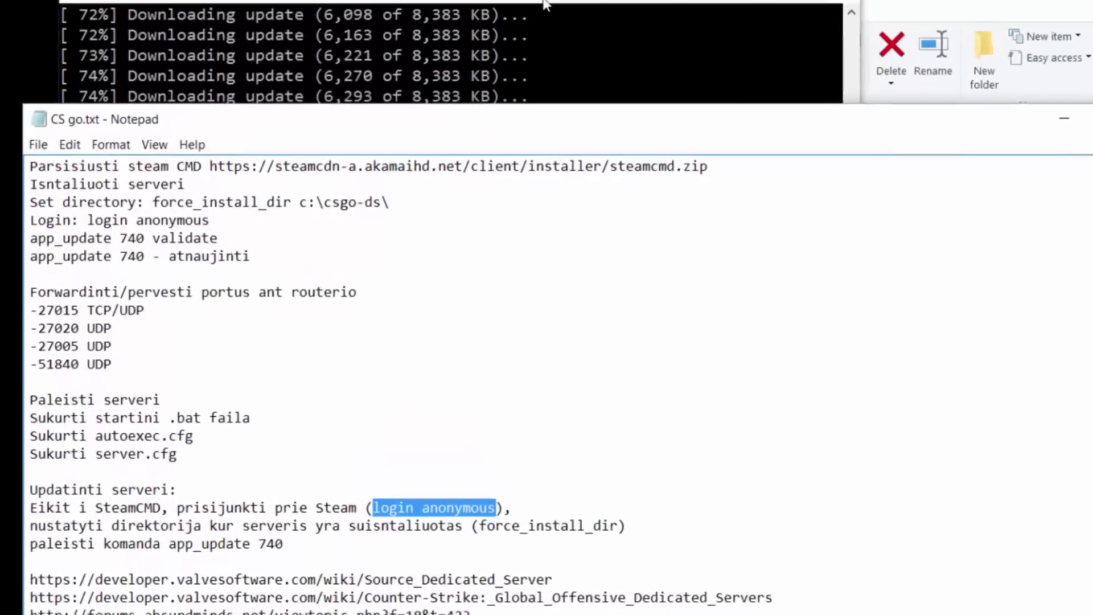
pyautogui.click(535, 1)
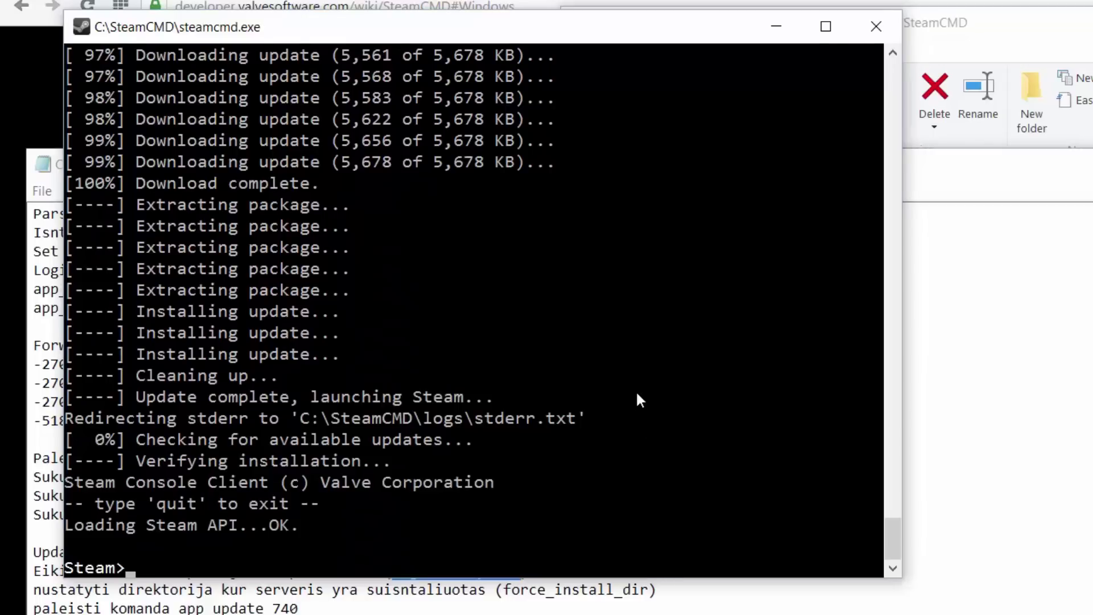
# Move the console beside the notes and run 'login anonymous' at the Steam> prompt.
pyautogui.press('Return')
pyautogui.press('Return')
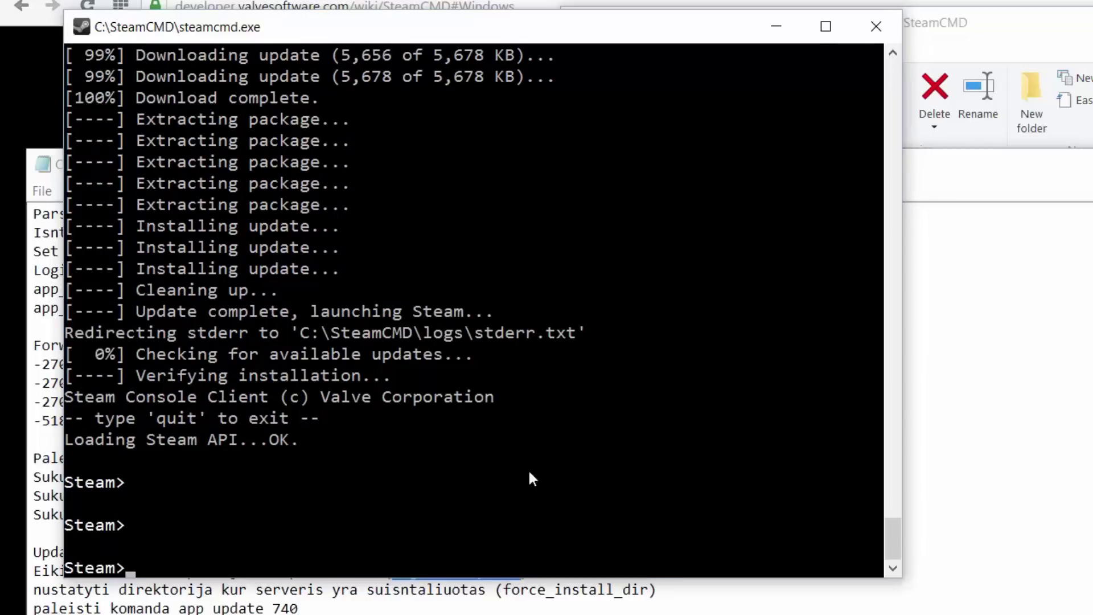
pyautogui.moveTo(467, 37); pyautogui.dragTo(952, 23)
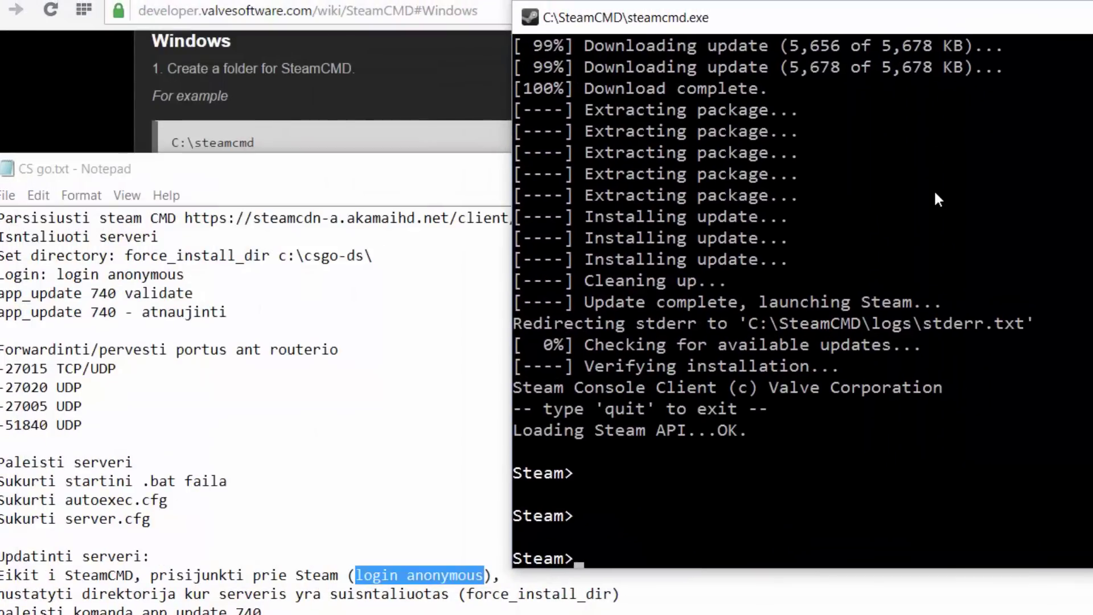
pyautogui.write('login anonymous')
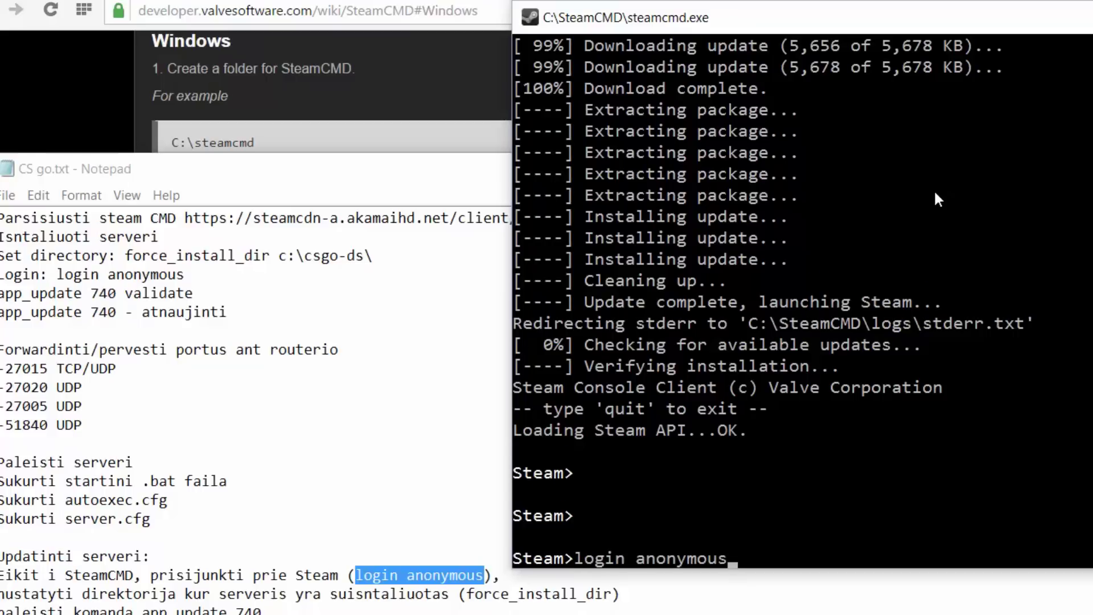
pyautogui.press('Return')
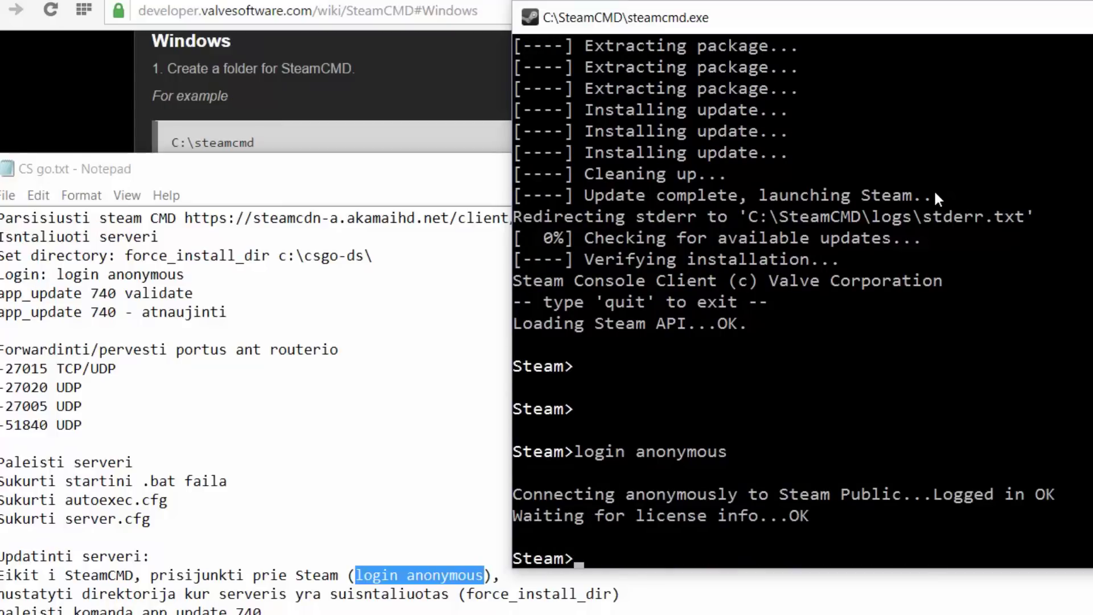
pyautogui.press('Return')
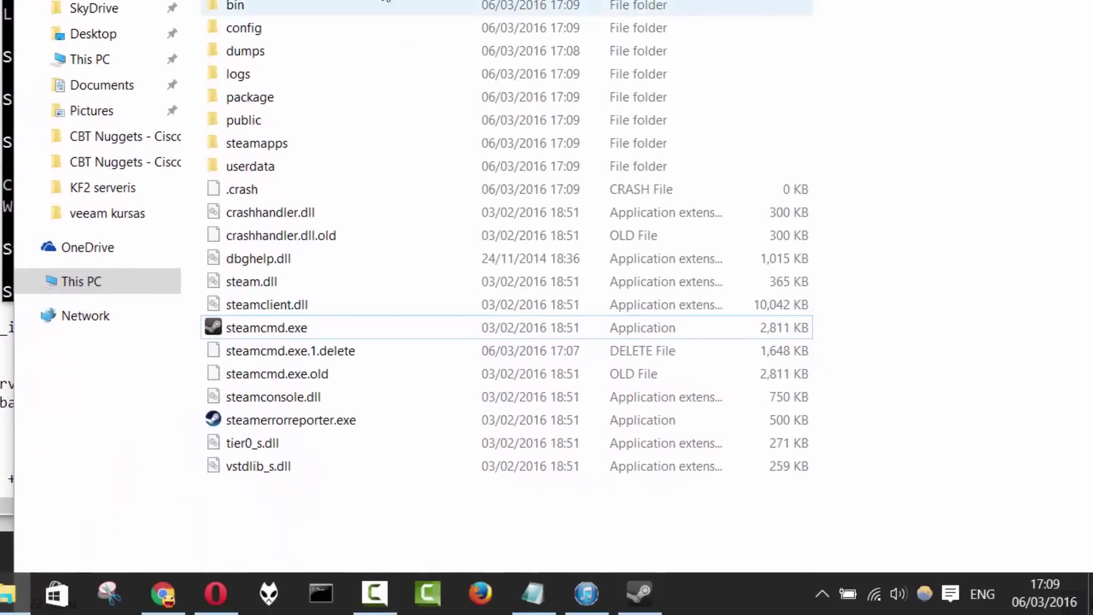
# Go up to C:, add a new folder named csgo, then minimize Explorer to show the console.
pyautogui.hotkey('alt', 'Up')
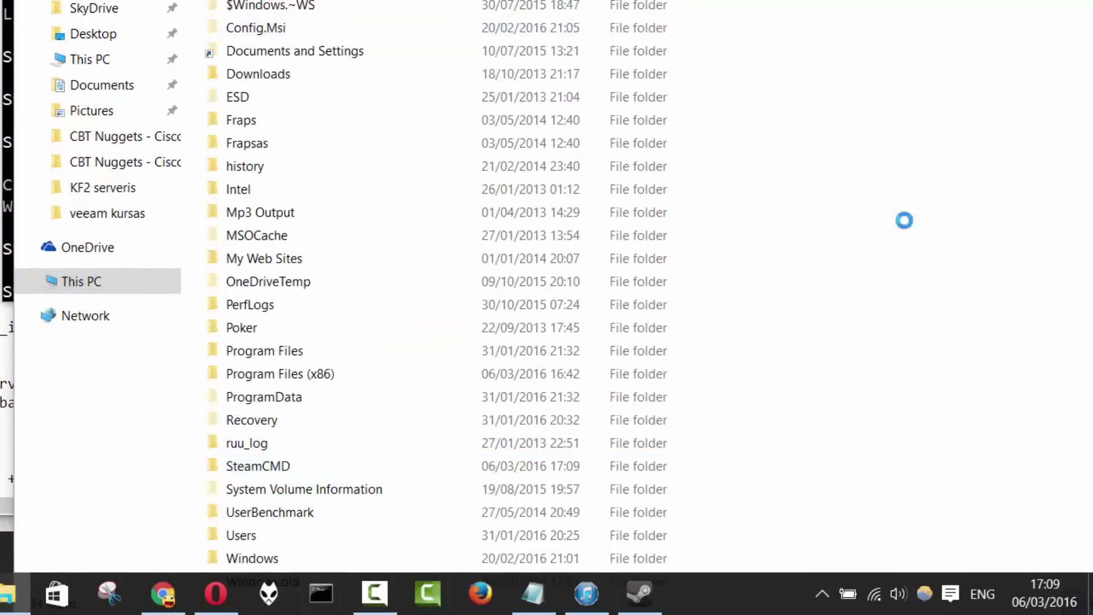
pyautogui.rightClick(899, 211)
pyautogui.moveTo(927, 452)
pyautogui.click(797, 453)
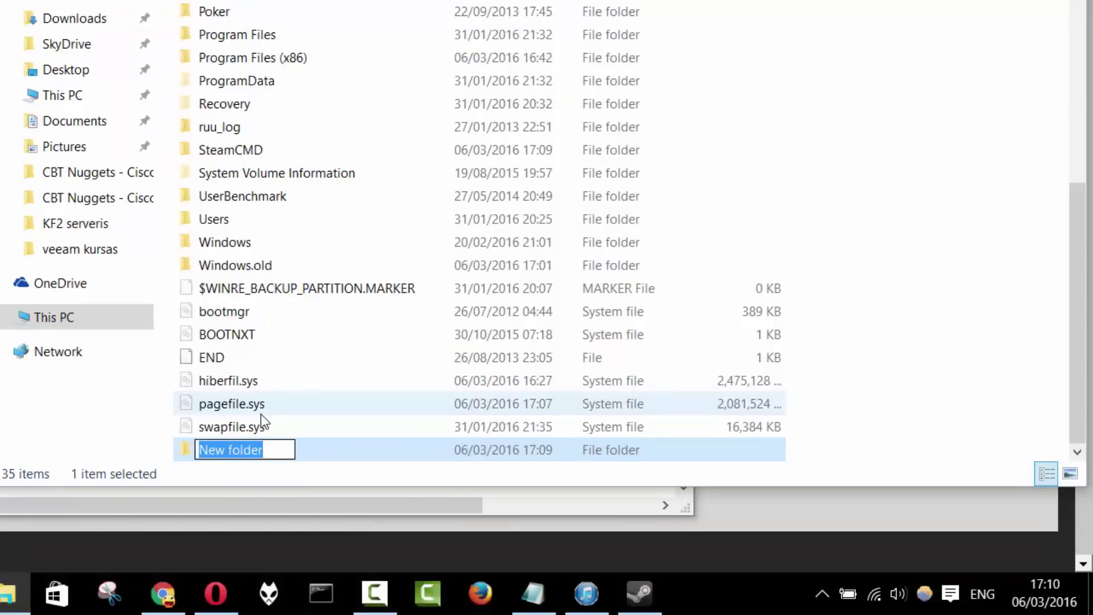
pyautogui.write('csgo')
pyautogui.press('Return')
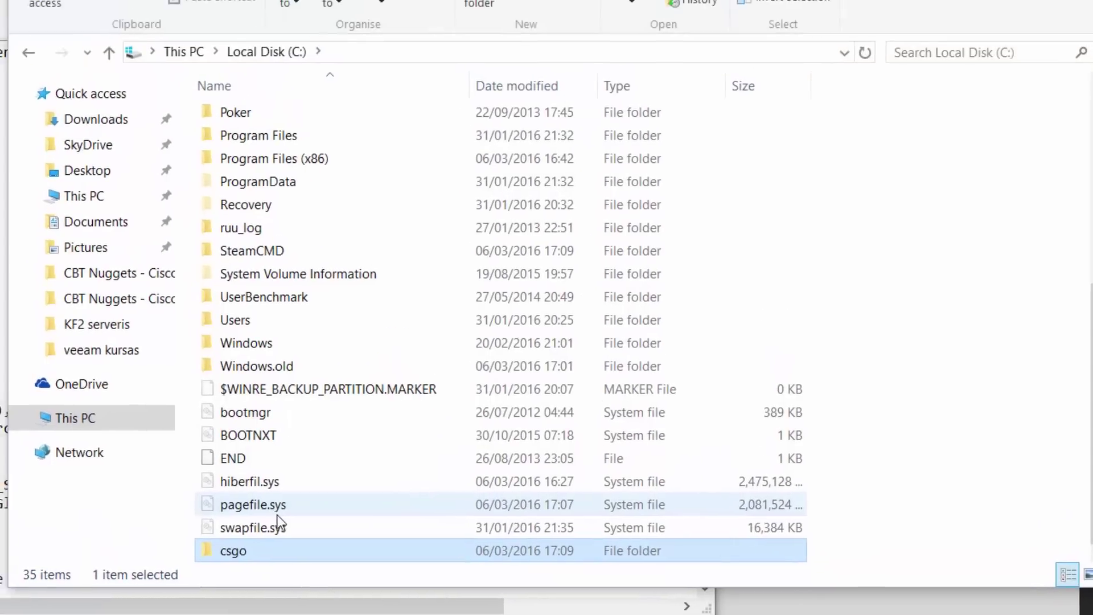
pyautogui.click(1022, 76)
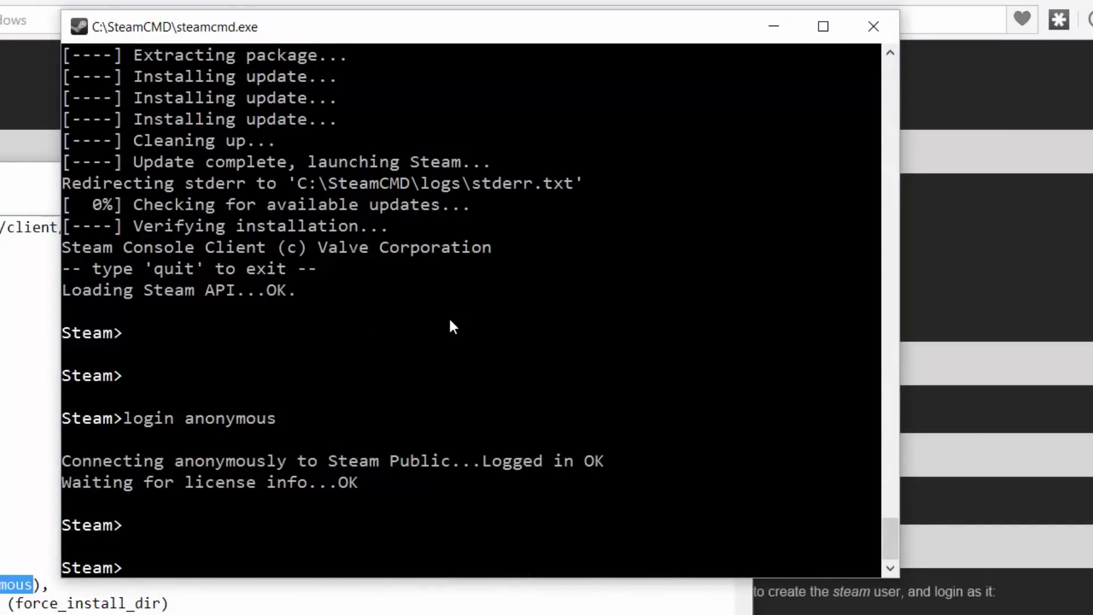
# Run 'force_install_dir C:\csgo', then select the app_update 740 validate line in the notes.
pyautogui.write('force_install_dir')
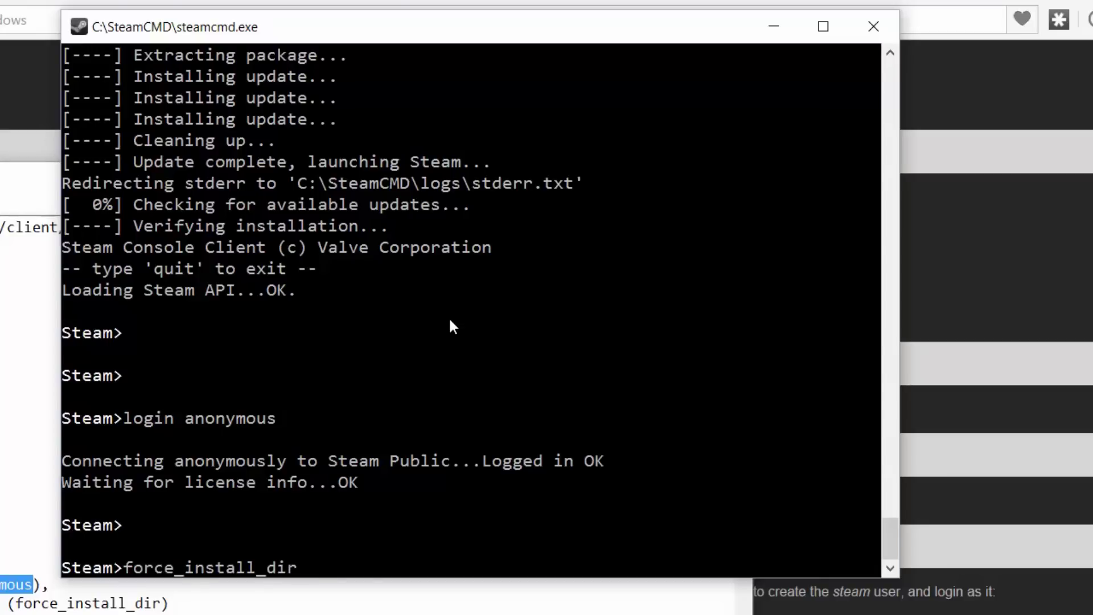
pyautogui.write(' C:\\csgo')
pyautogui.press('Return')
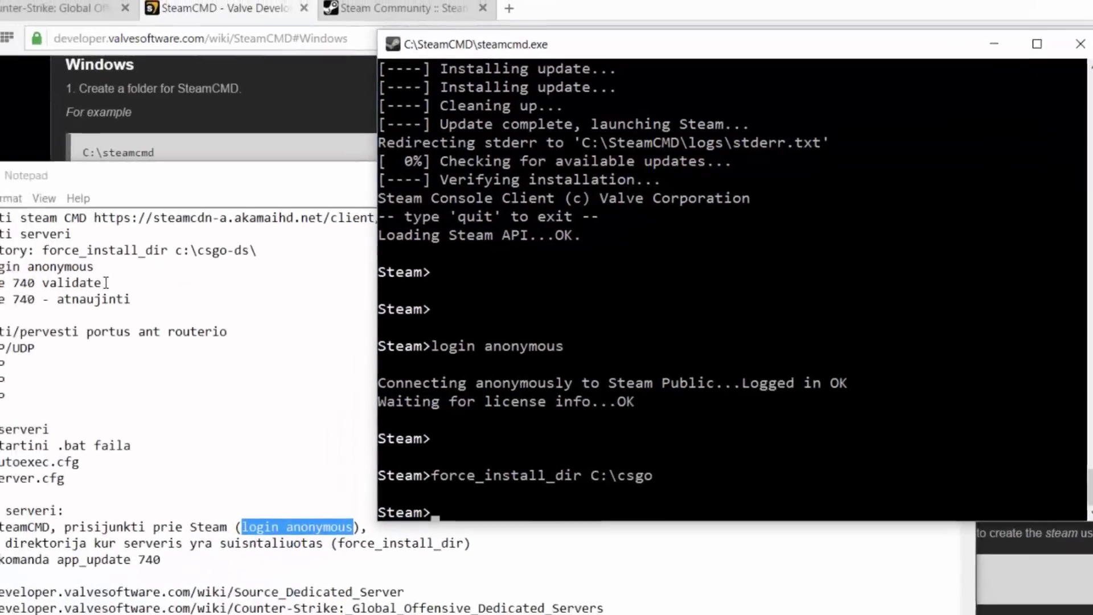
pyautogui.moveTo(0, 306); pyautogui.dragTo(0, 304)
pyautogui.moveTo(86, 280); pyautogui.dragTo(27, 279)
pyautogui.press('super+c')
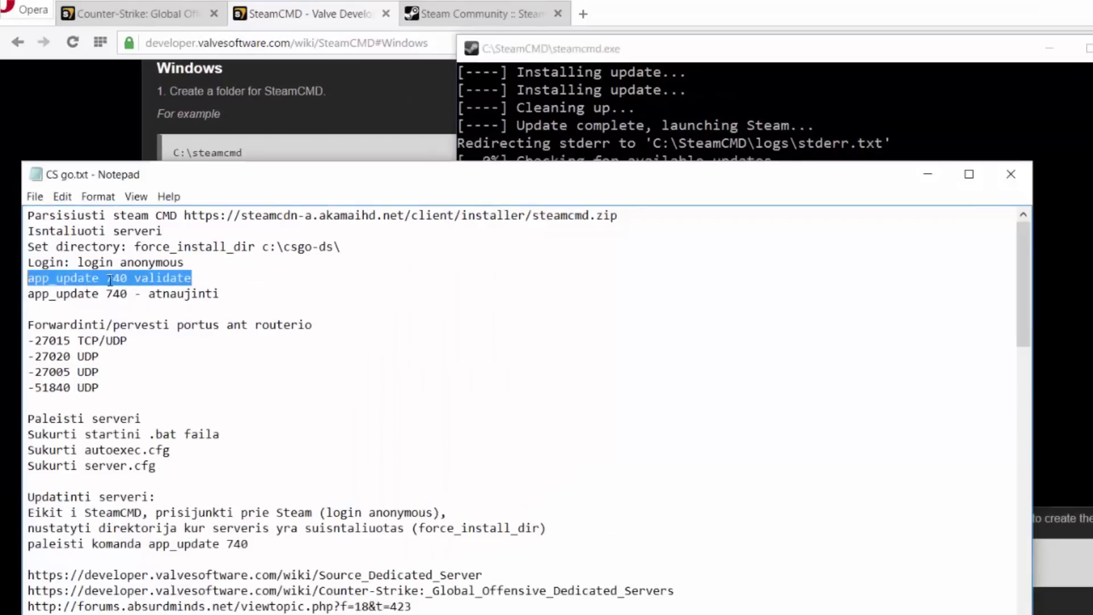
# Paste 'app_update 740 validate' at the Steam> prompt and run it.
pyautogui.click(1054, 353)
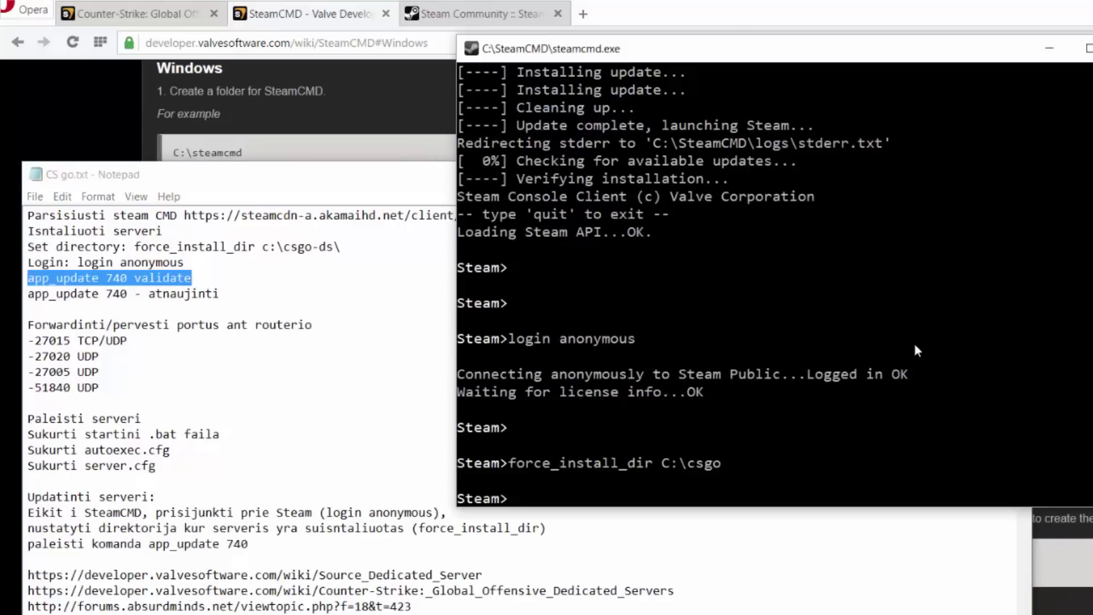
pyautogui.rightClick(760, 348)
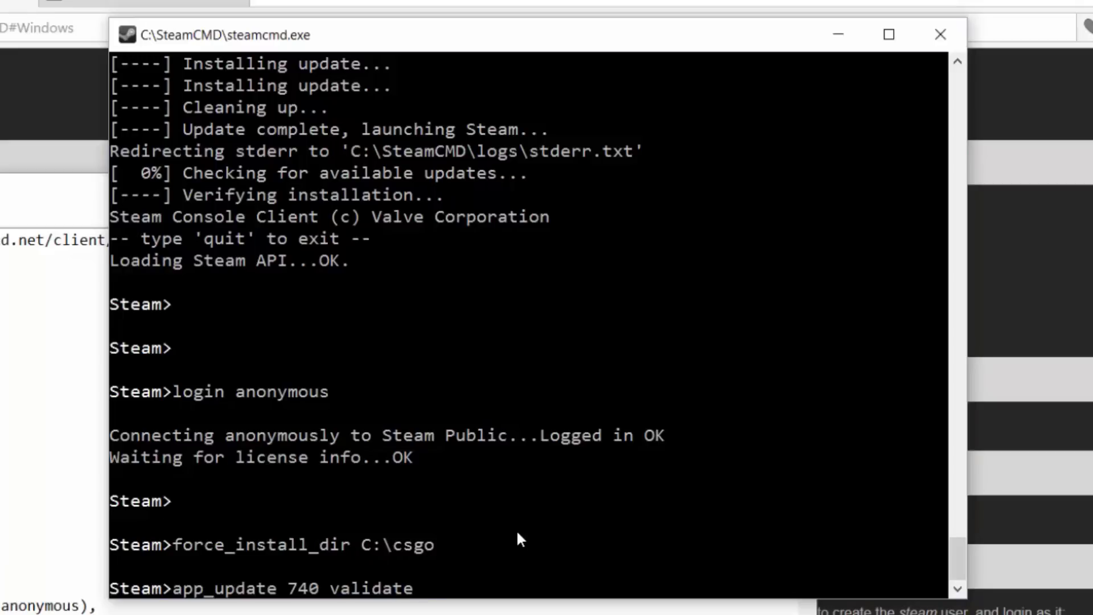
pyautogui.press('Return')
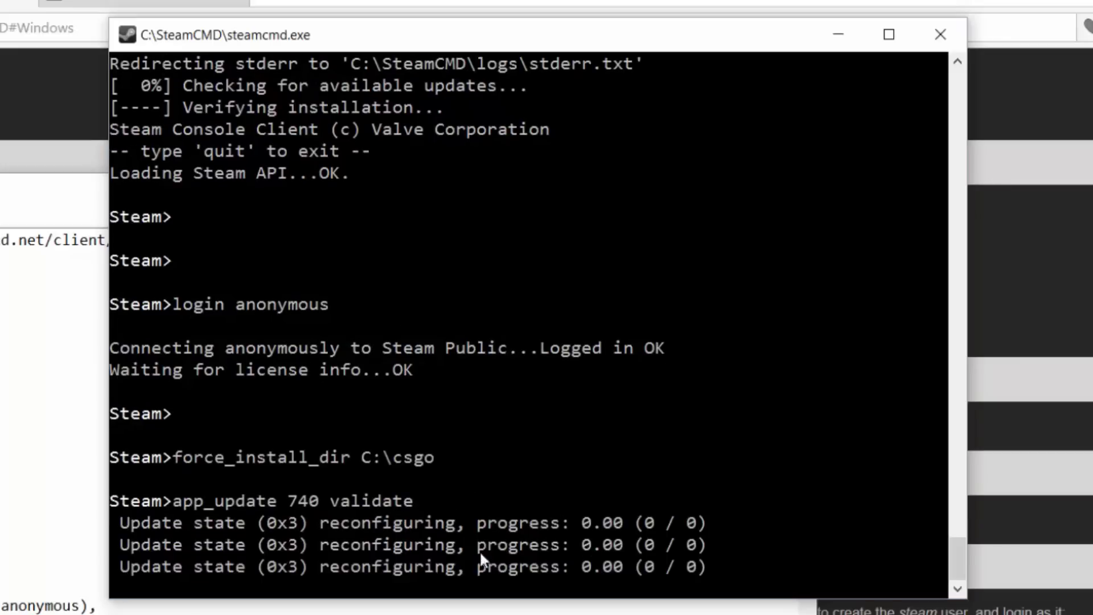
# Go to the Steam game server account management page in the browser and review its account requirements.
pyautogui.click(84, 4)
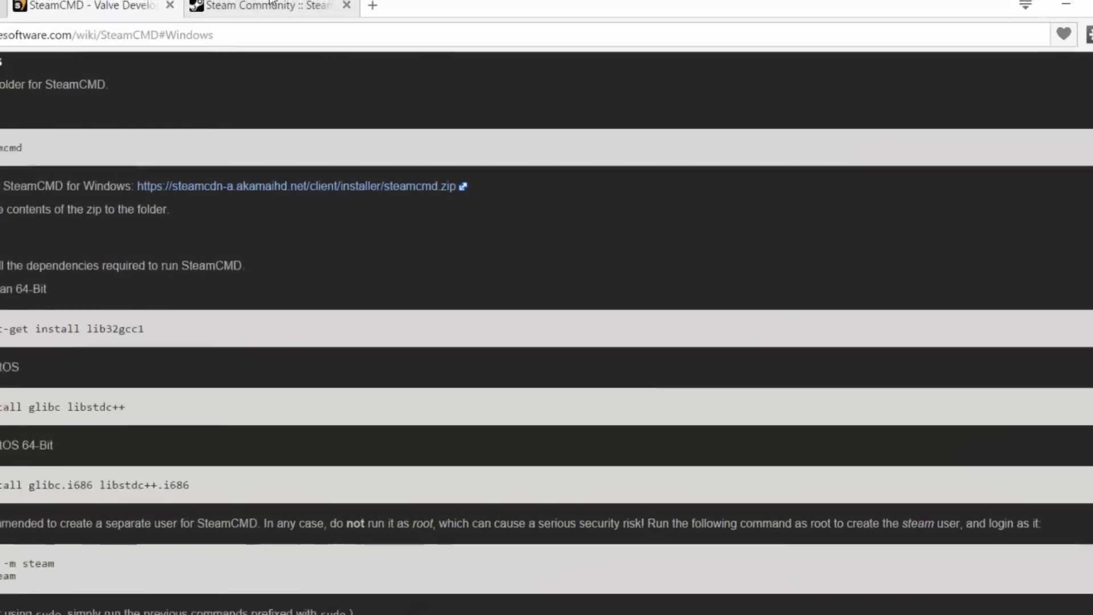
pyautogui.click(351, 0)
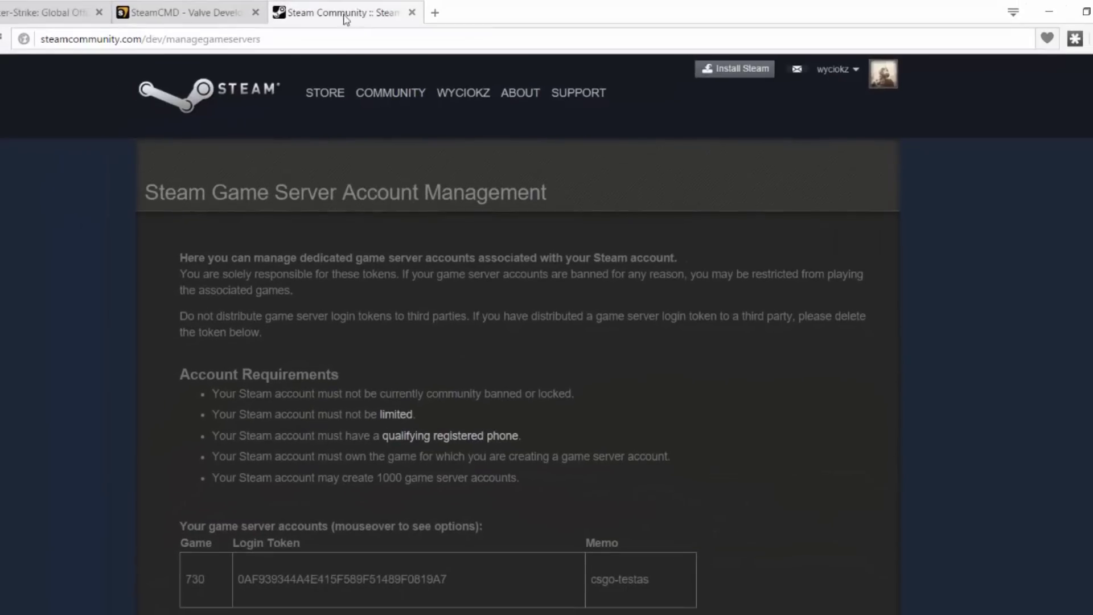
pyautogui.click(186, 37)
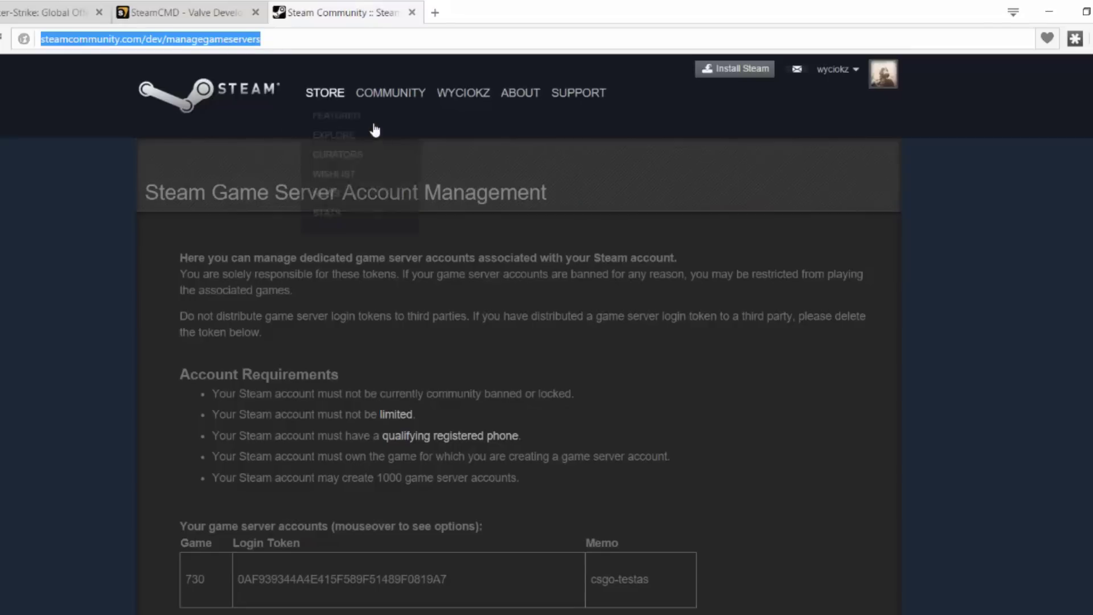
pyautogui.scroll(-2, 370, 448)
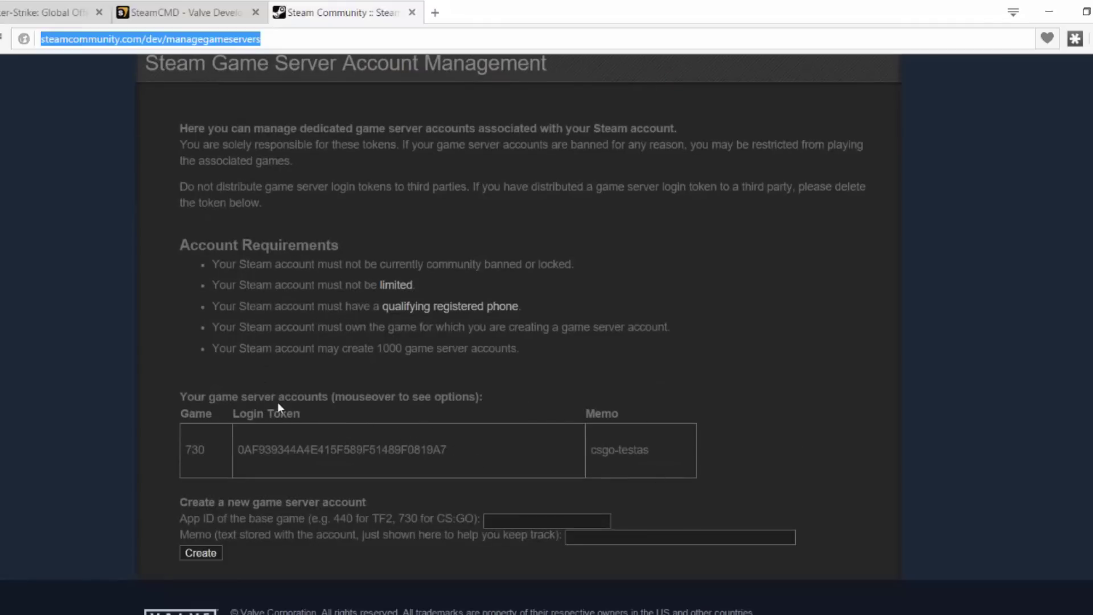
pyautogui.scroll(2, 397, 363)
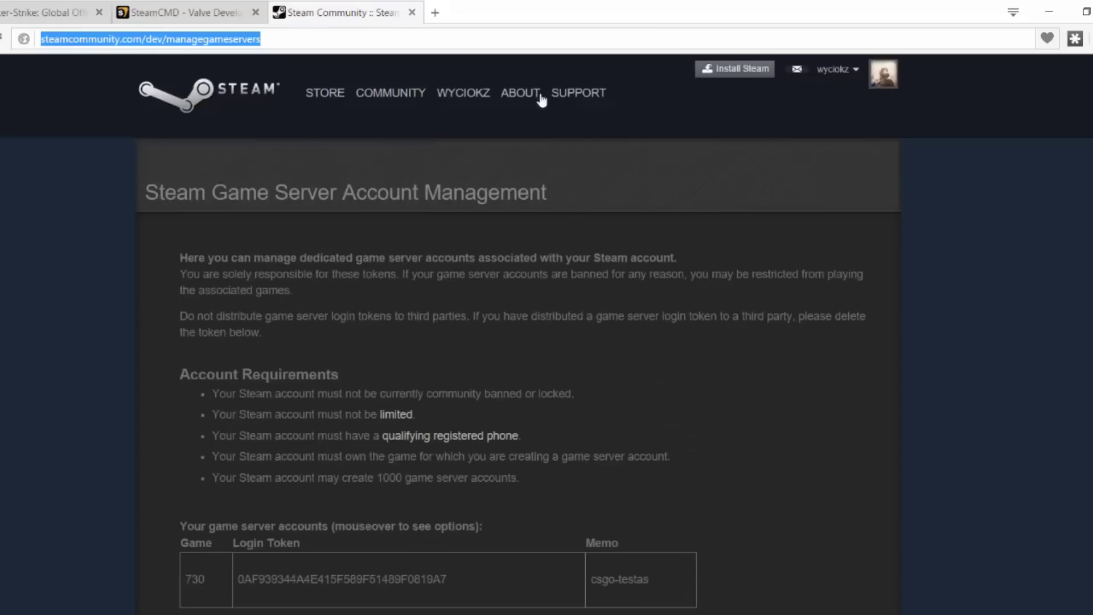
pyautogui.moveTo(547, 348); pyautogui.dragTo(548, 495)
pyautogui.scroll(-2, 548, 436)
pyautogui.scroll(2, 516, 495)
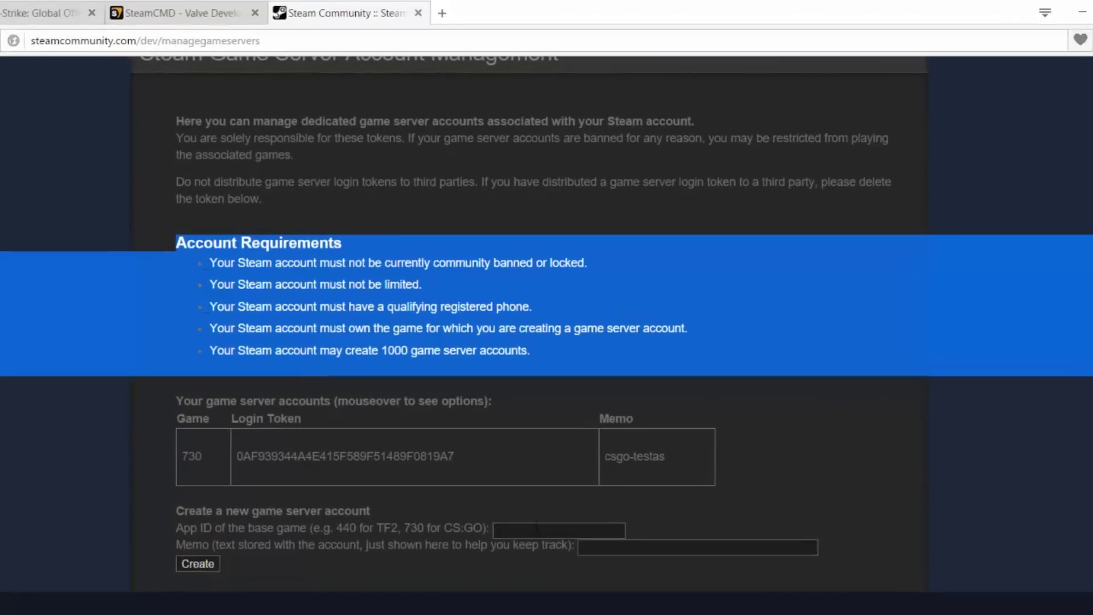
pyautogui.click(434, 433)
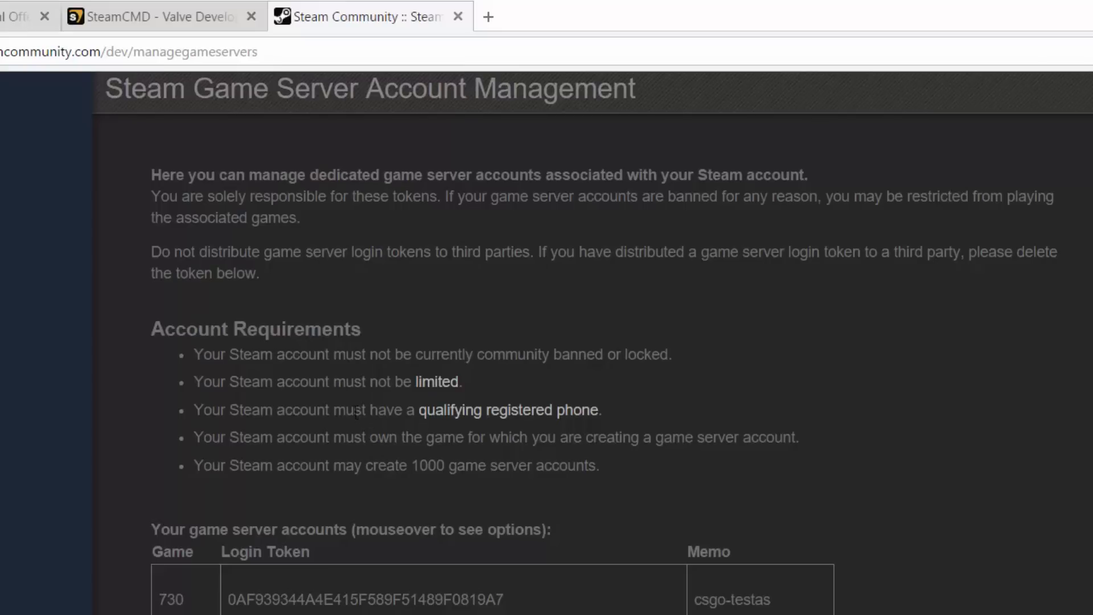
# Delete the existing app 730 game server account and confirm the deletion.
pyautogui.moveTo(432, 611)
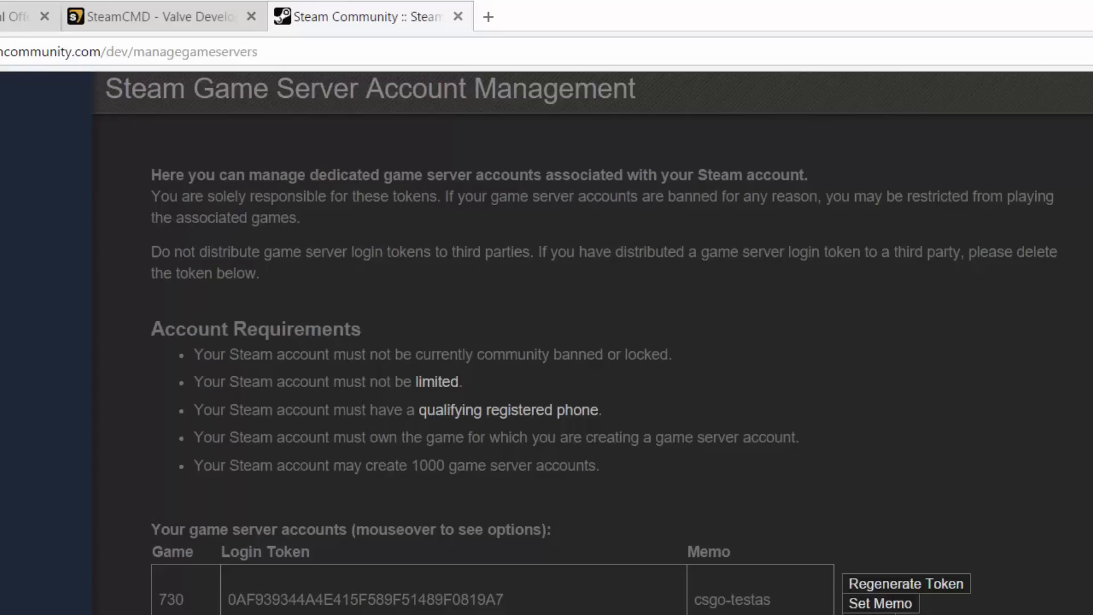
pyautogui.click(864, 608)
pyautogui.click(691, 174)
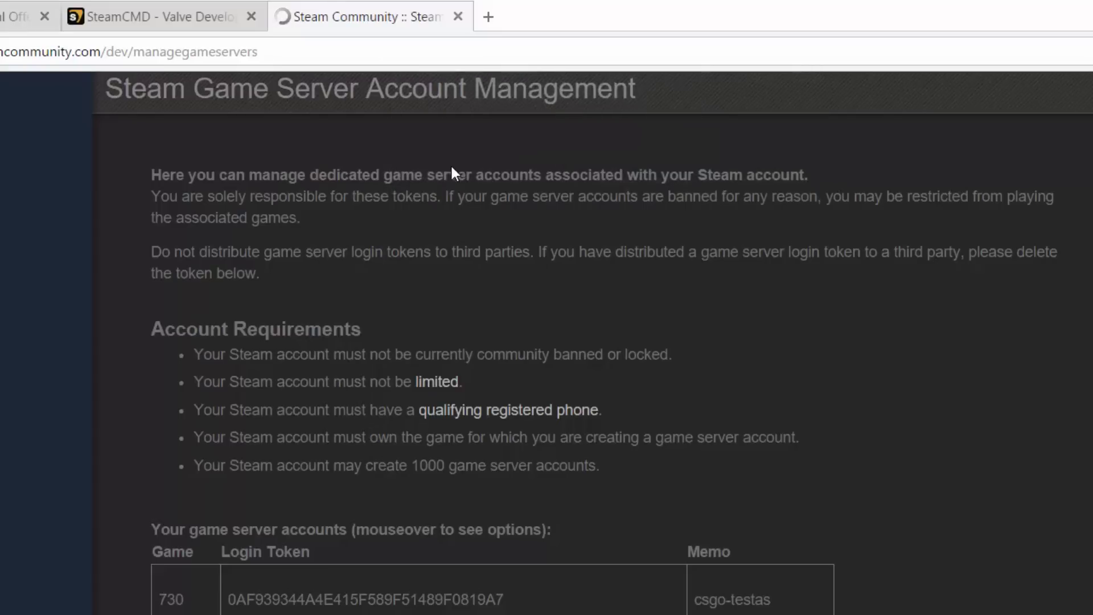
pyautogui.scroll(-2, 564, 366)
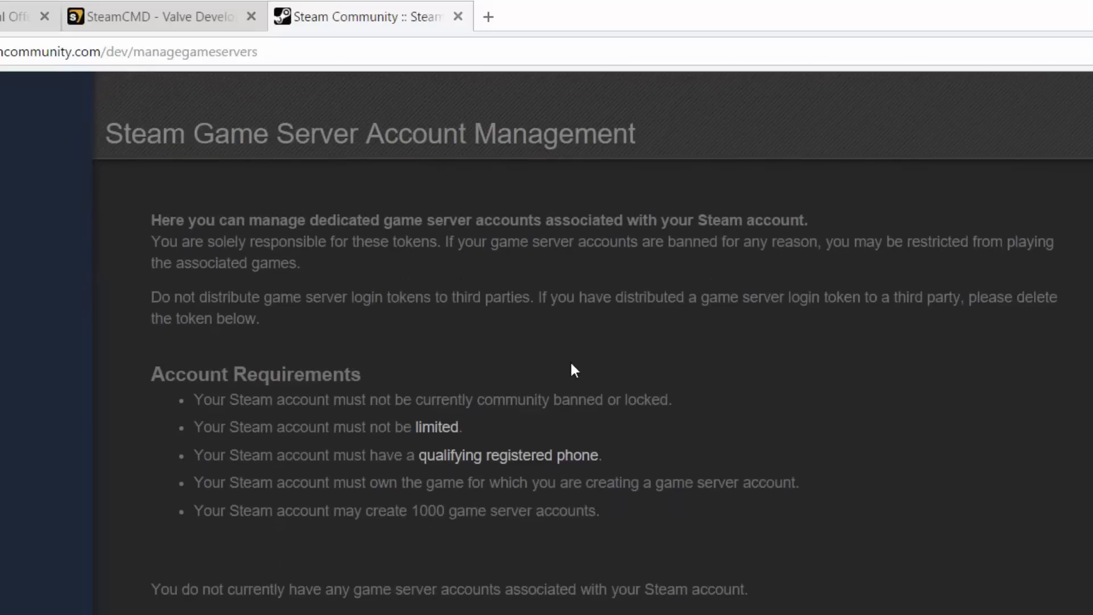
pyautogui.scroll(2, 572, 370)
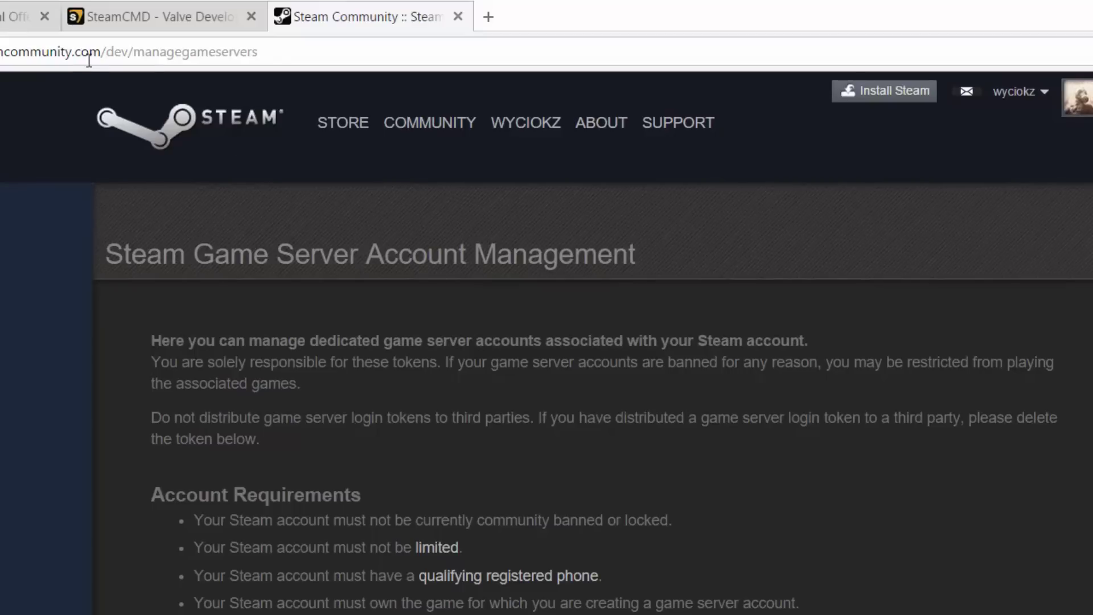
pyautogui.click(57, 51)
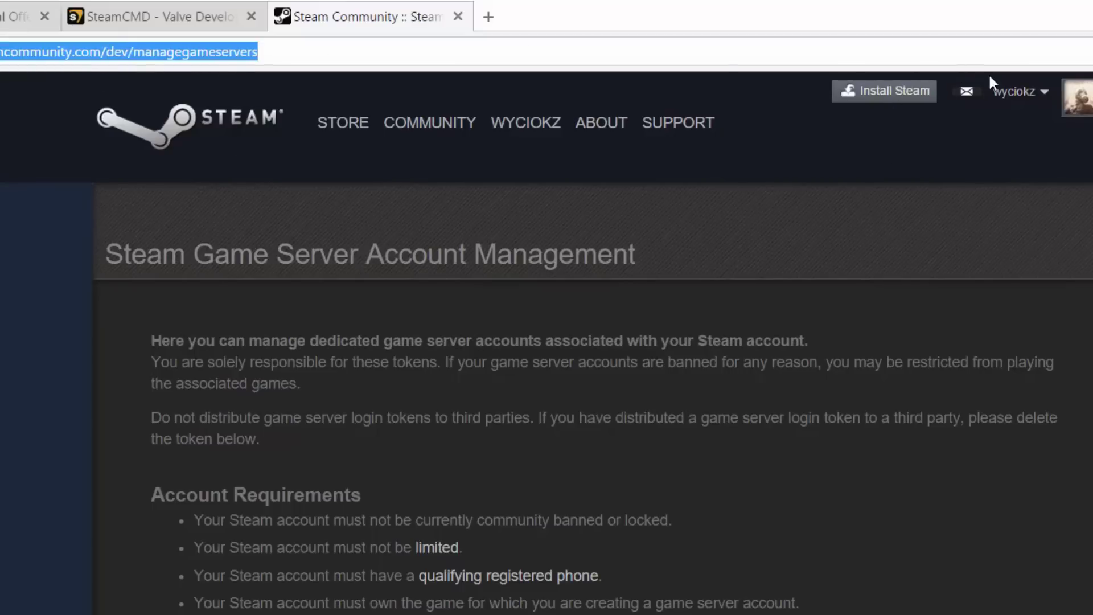
pyautogui.scroll(-2, 909, 183)
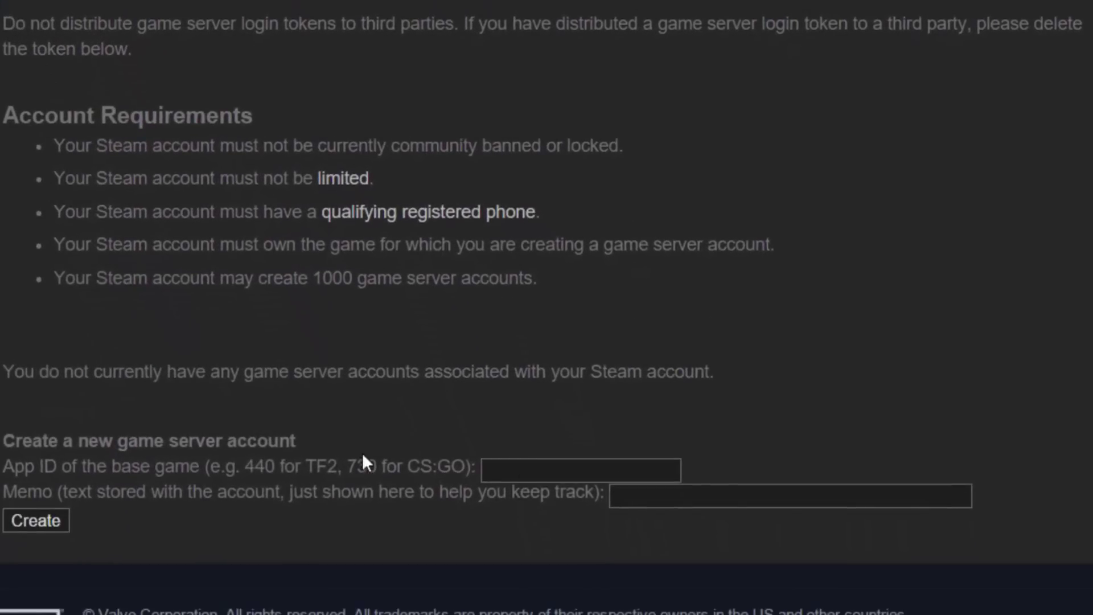
# Create a game server account with App ID 730 and memo 'csgo serveris'.
pyautogui.click(509, 477)
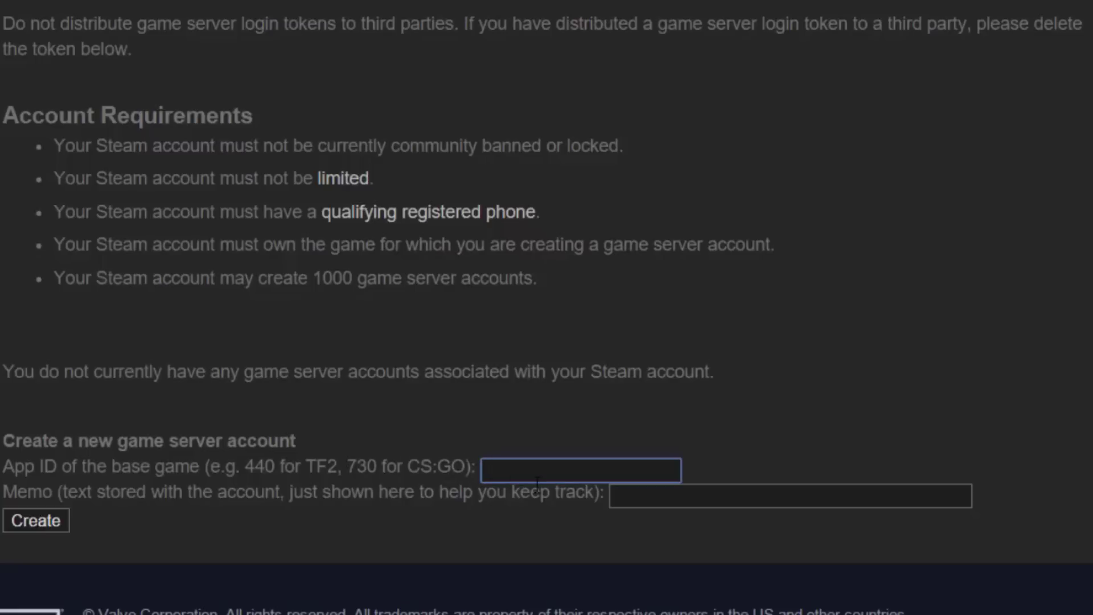
pyautogui.write('730')
pyautogui.moveTo(347, 466); pyautogui.dragTo(465, 466)
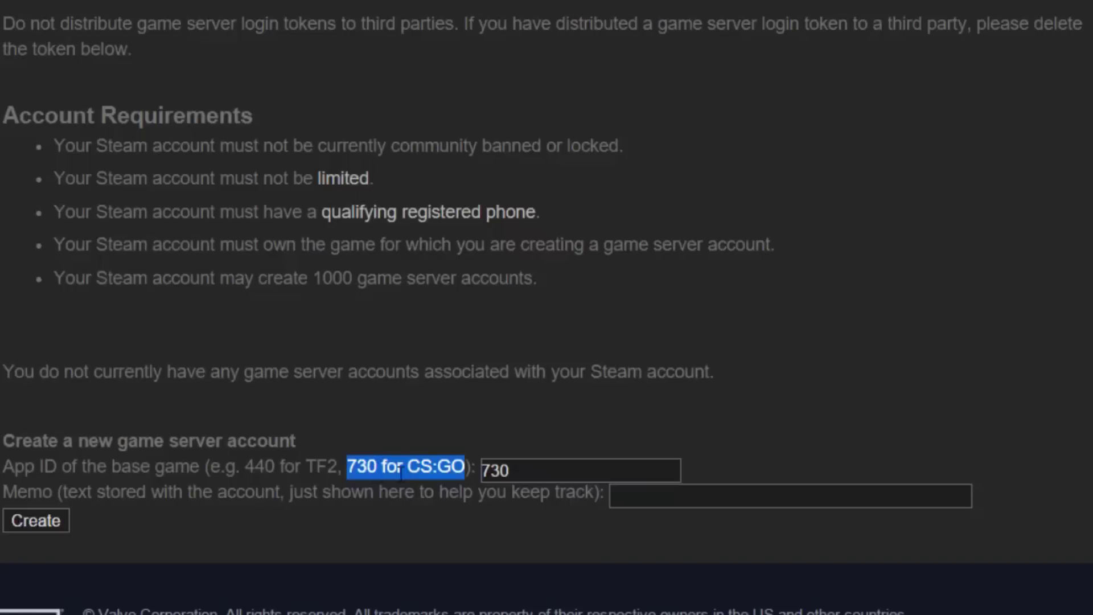
pyautogui.click(531, 474)
pyautogui.press('Tab')
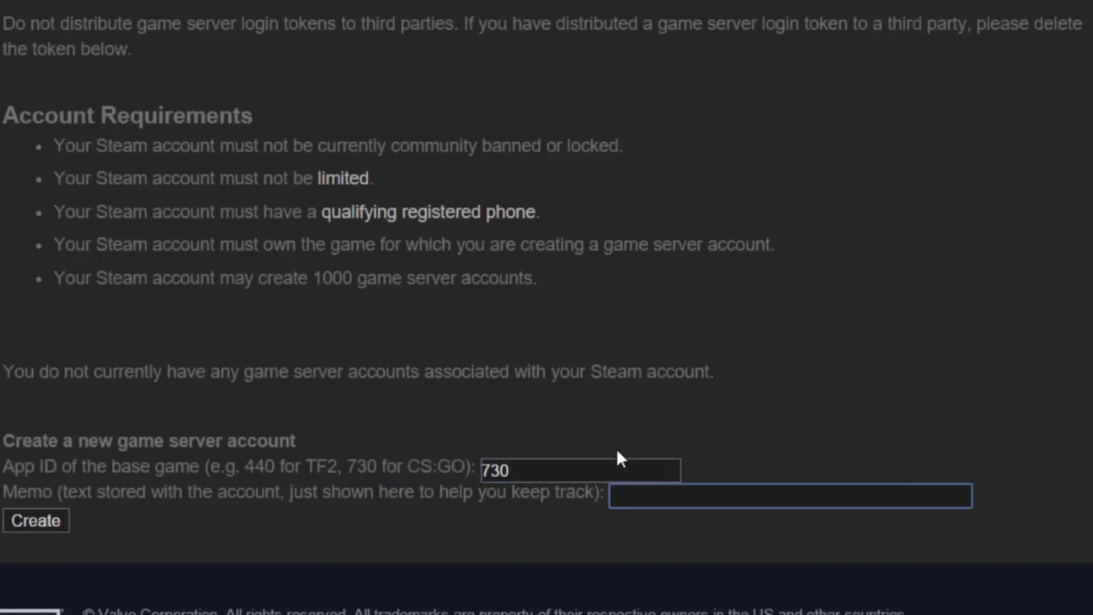
pyautogui.write('csgo serveris')
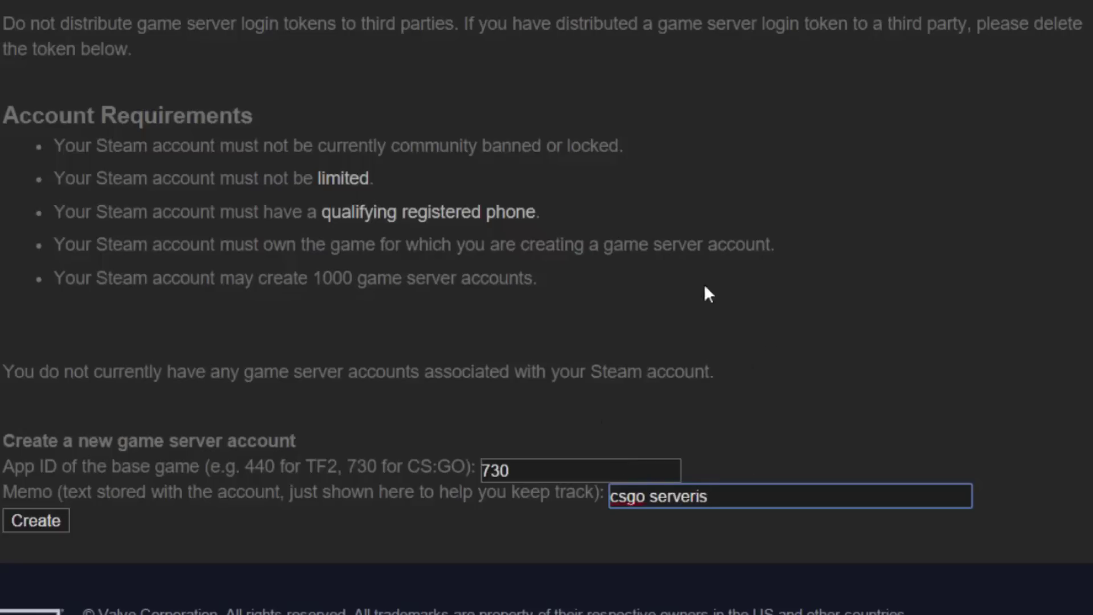
pyautogui.click(43, 518)
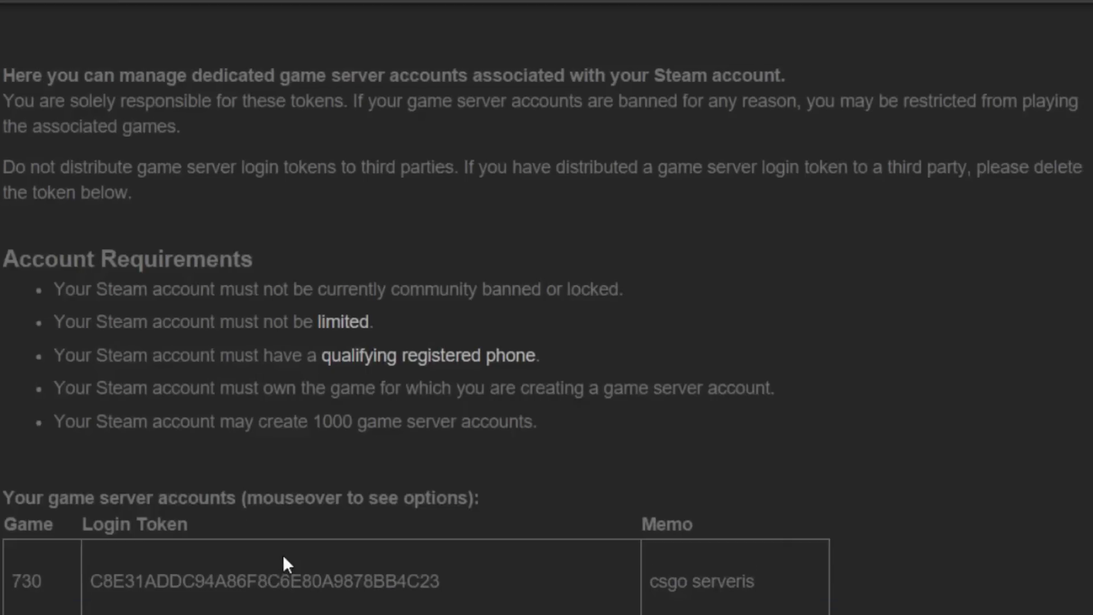
# Select the new account's login token and return to the SteamCMD download.
pyautogui.scroll(-4, 399, 518)
pyautogui.moveTo(352, 369)
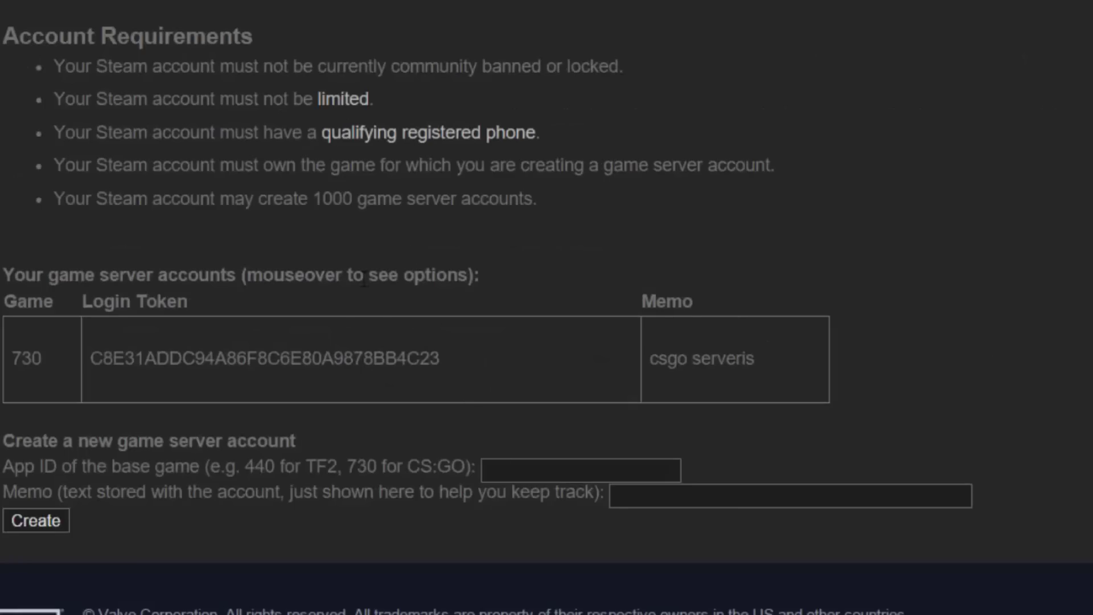
pyautogui.doubleClick(277, 354)
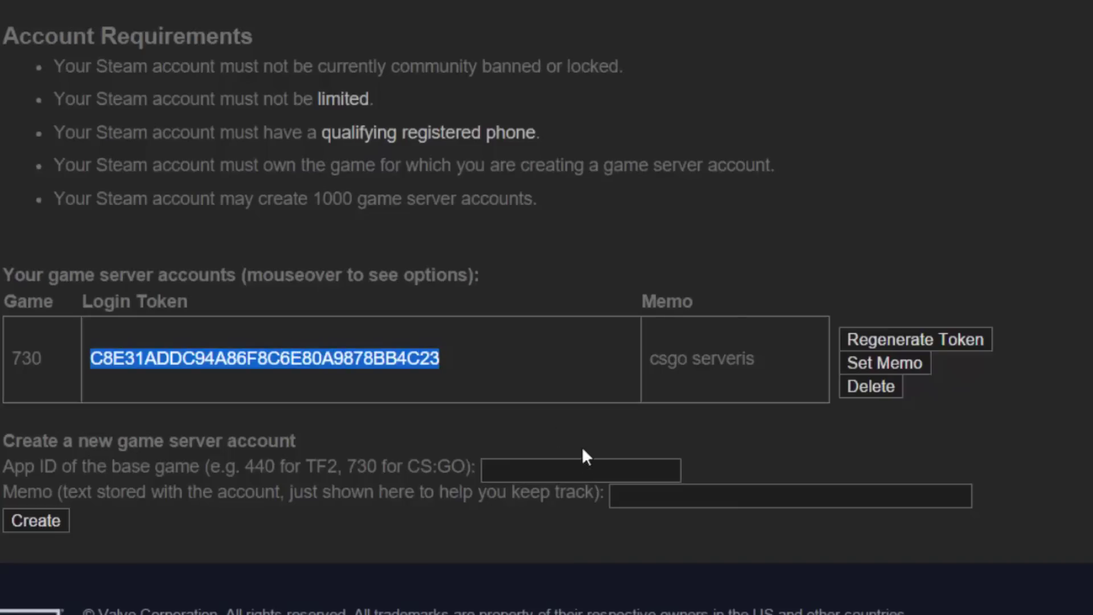
pyautogui.hotkey('alt', 'Tab')
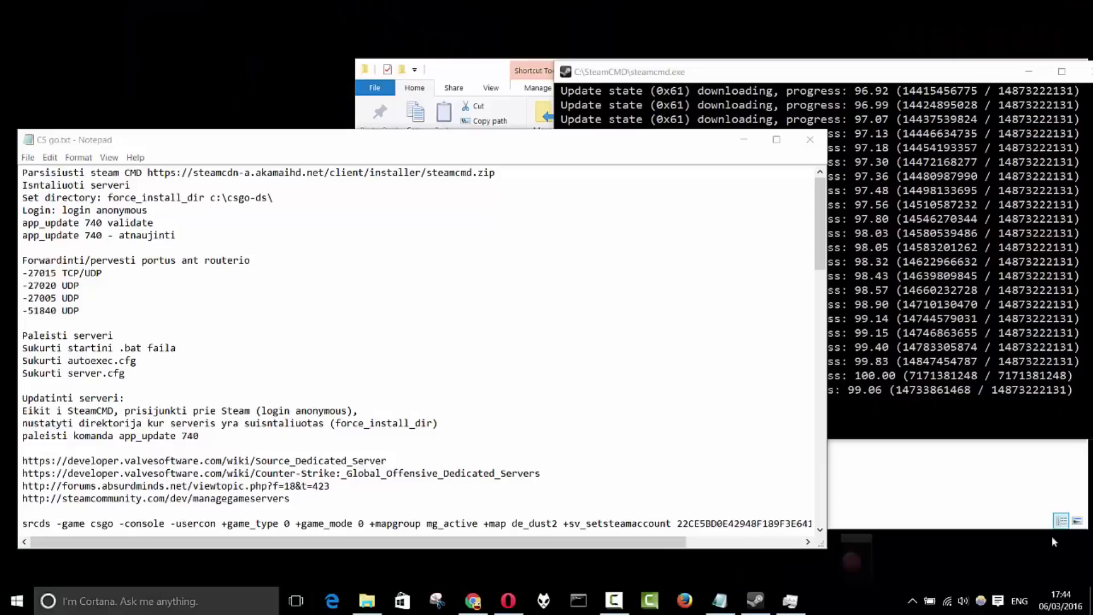
# Exit the finished SteamCMD console with the quit command, then open a new File Explorer window.
pyautogui.click(933, 352)
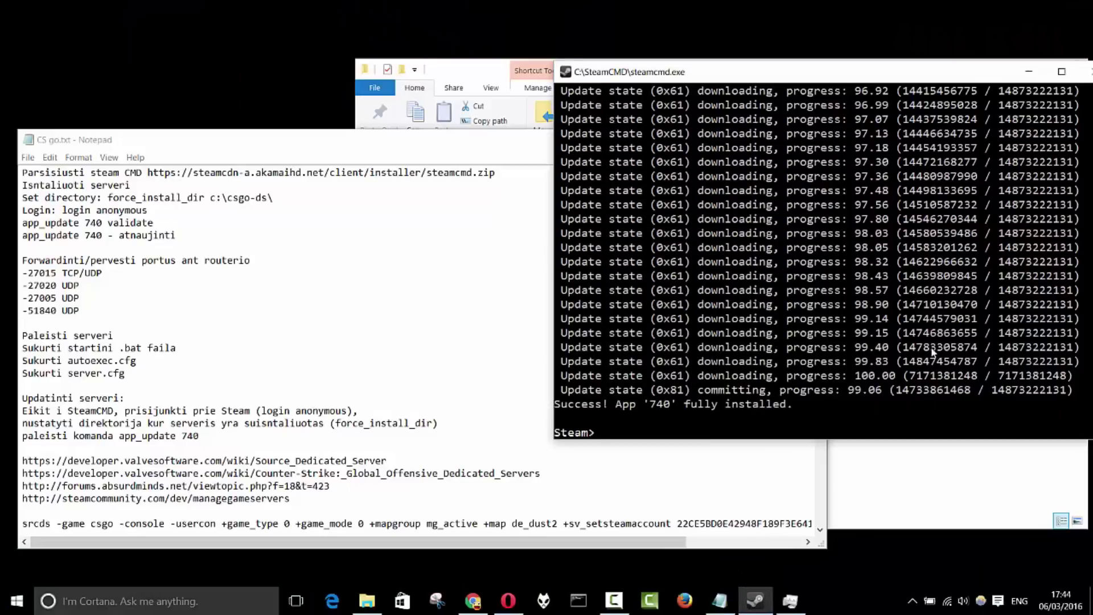
pyautogui.moveTo(775, 76); pyautogui.dragTo(654, 79)
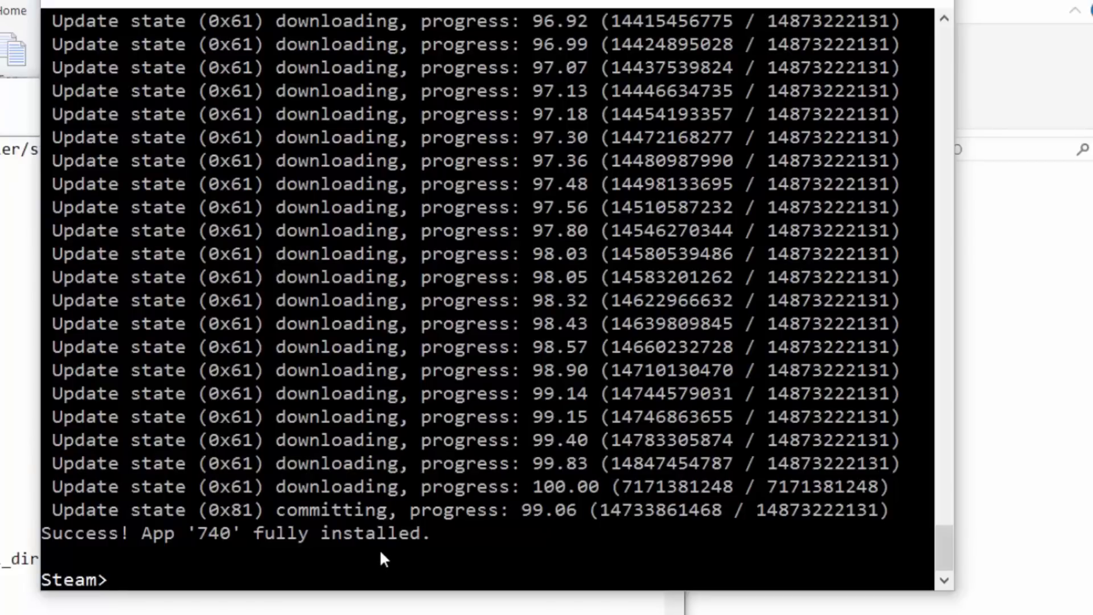
pyautogui.write('uit')
pyautogui.press('Return')
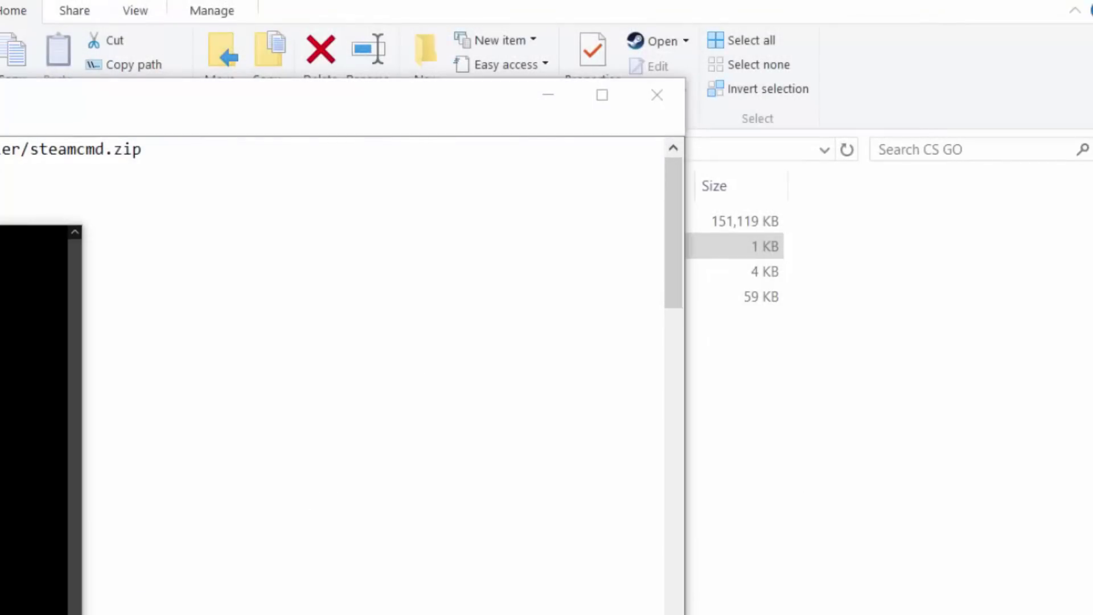
pyautogui.press('super+e')
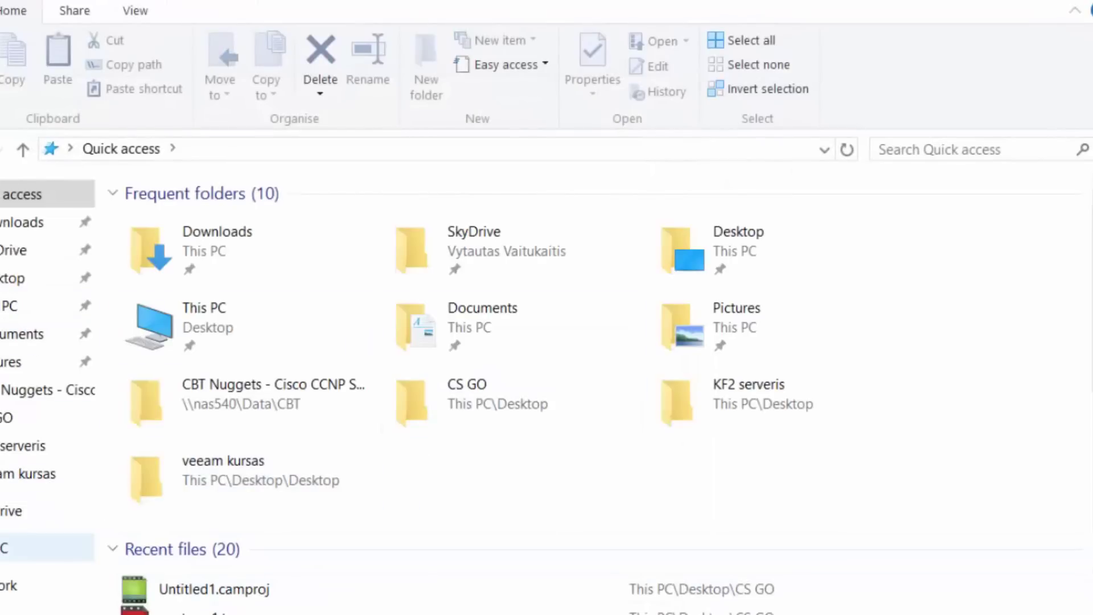
# Navigate File Explorer through This PC and Local Disk (C:) into the csgo folder.
pyautogui.click(46, 548)
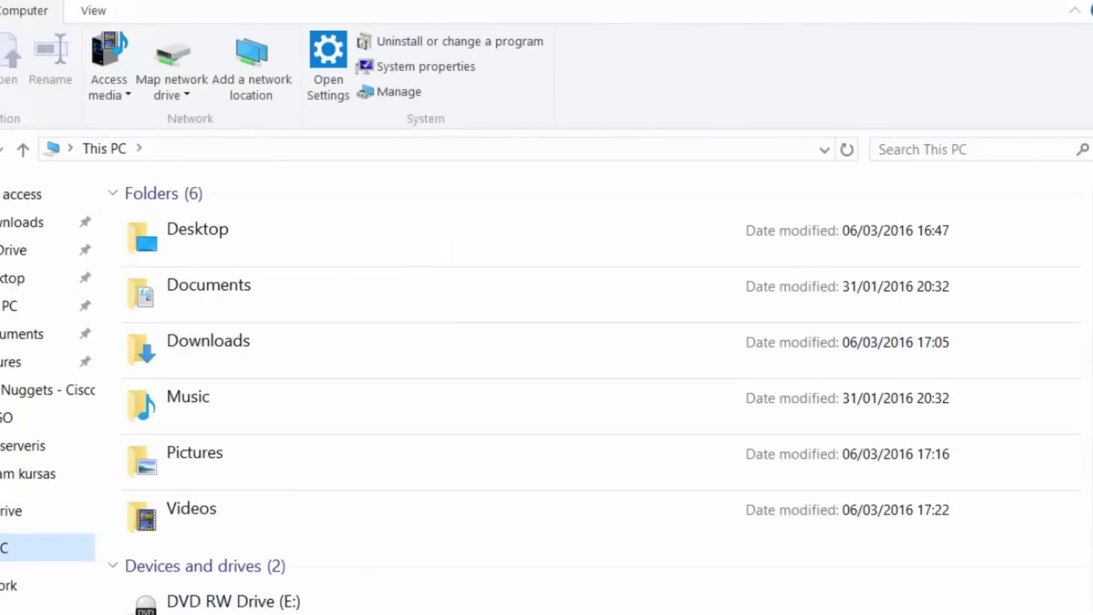
pyautogui.doubleClick(171, 612)
pyautogui.doubleClick(172, 296)
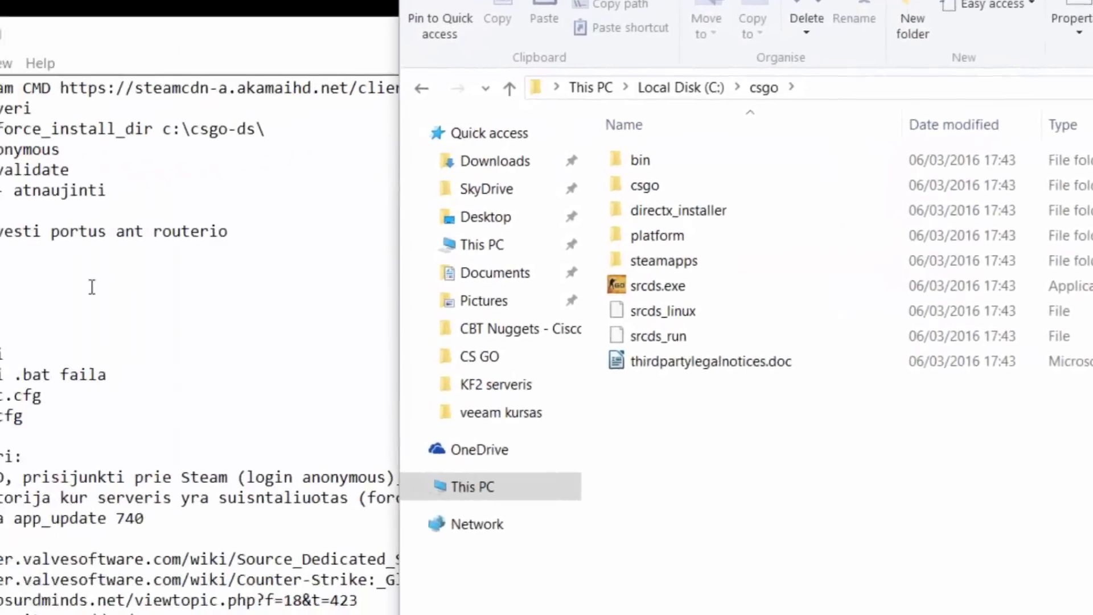
# Review the CS go.txt note about making a startup .bat file, then return to csgo.
pyautogui.click(240, 282)
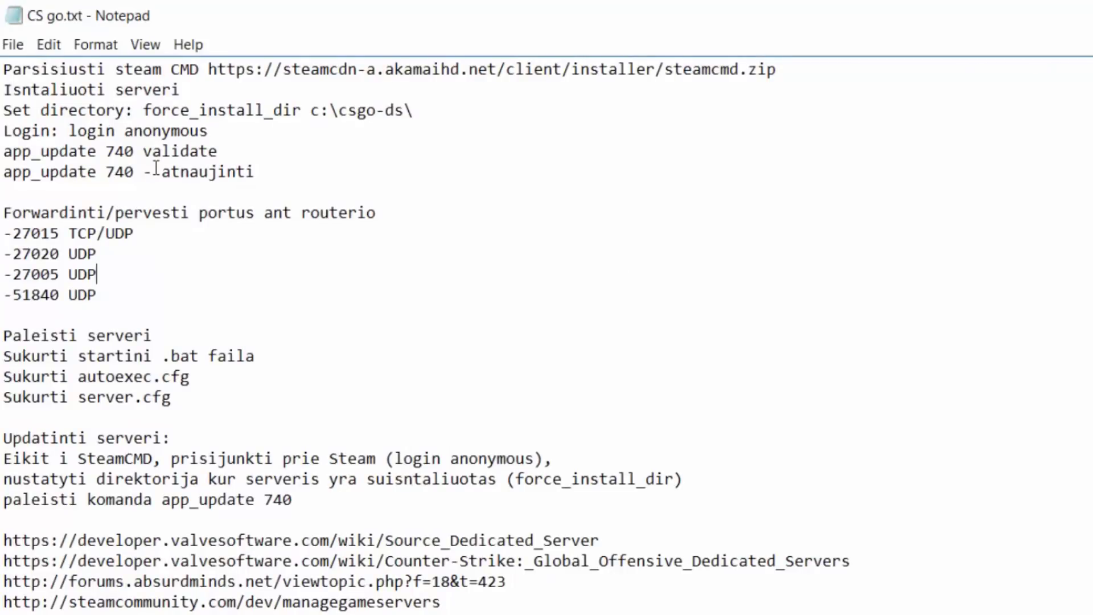
pyautogui.moveTo(12, 356); pyautogui.dragTo(256, 357)
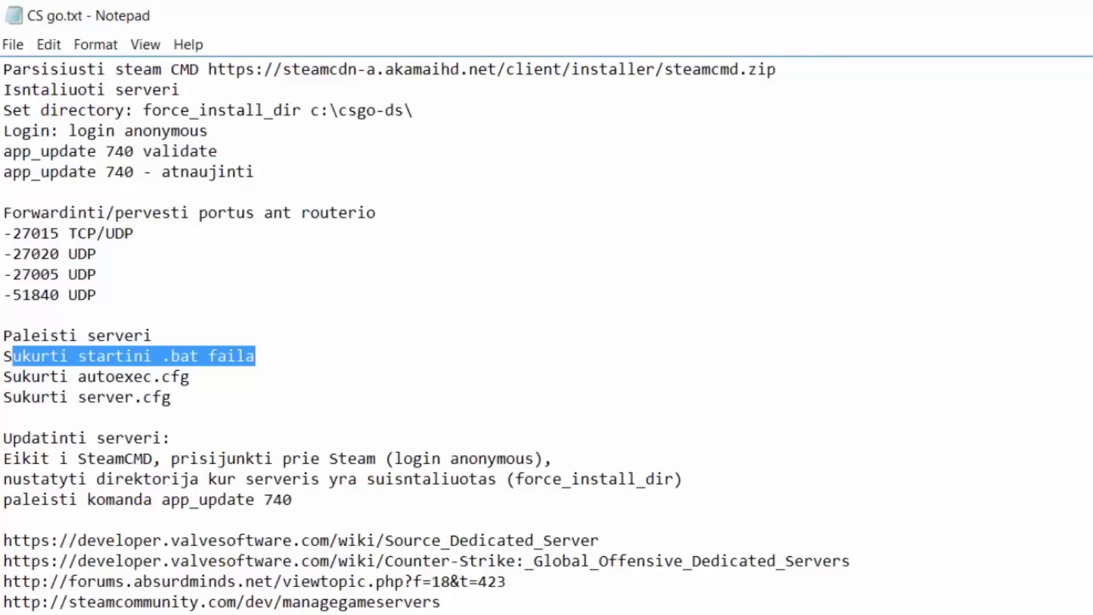
pyautogui.hotkey('alt', 'Tab')
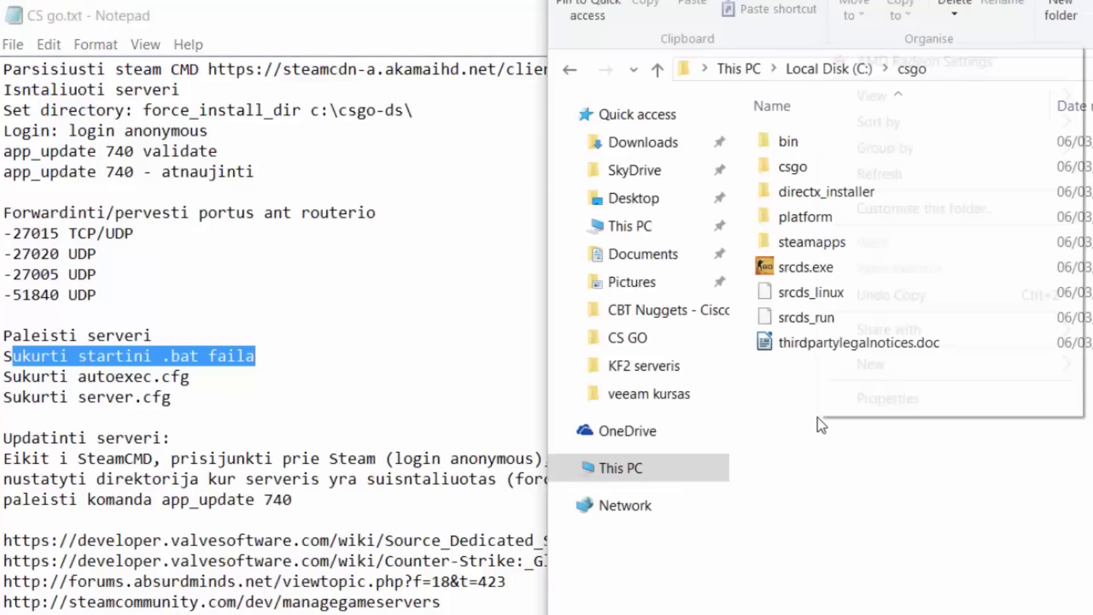
# Create a new text document named New Text Document.txt in the csgo folder.
pyautogui.rightClick(817, 418)
pyautogui.moveTo(881, 369)
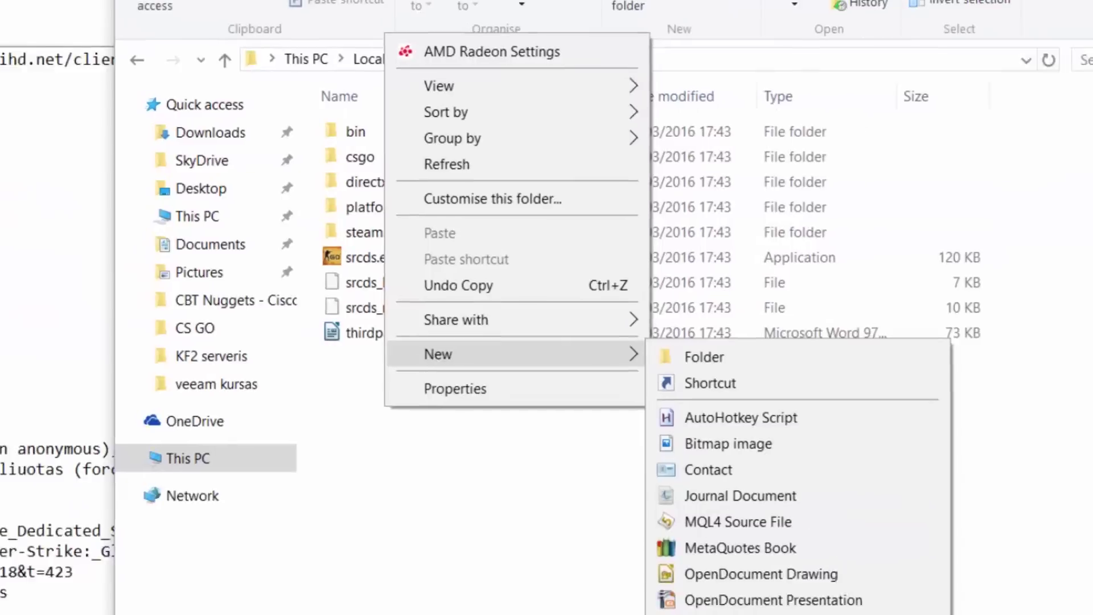
pyautogui.click(734, 612)
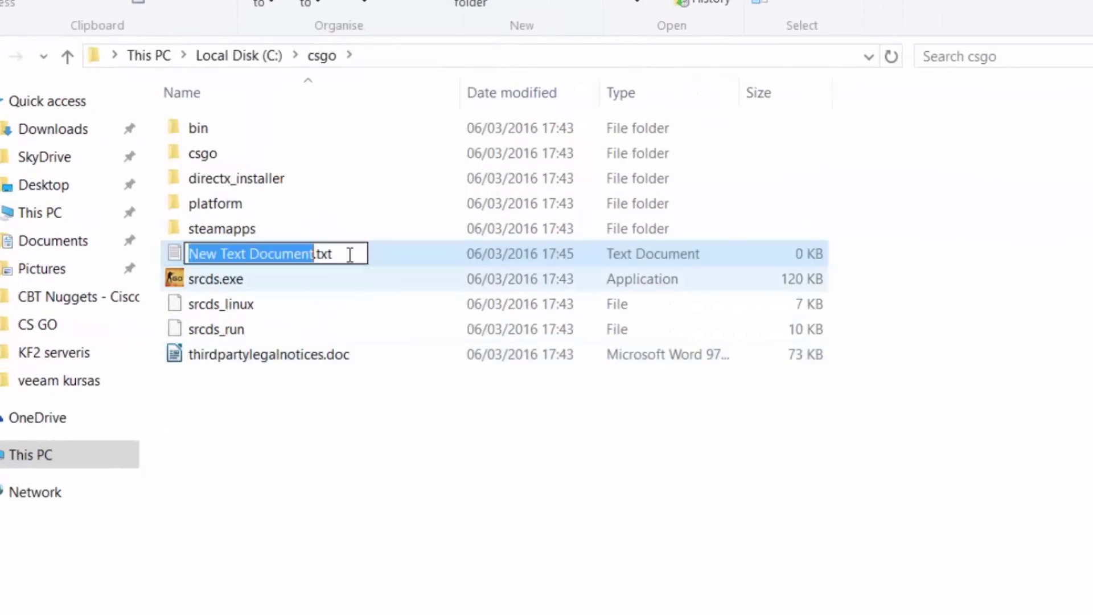
pyautogui.click(354, 254)
pyautogui.press('Left')
pyautogui.press('Left')
pyautogui.press('Left')
pyautogui.press('Left')
pyautogui.hotkey('shift', 'Right')
pyautogui.hotkey('shift', 'Right')
pyautogui.hotkey('shift', 'Right')
pyautogui.hotkey('shift', 'Right')
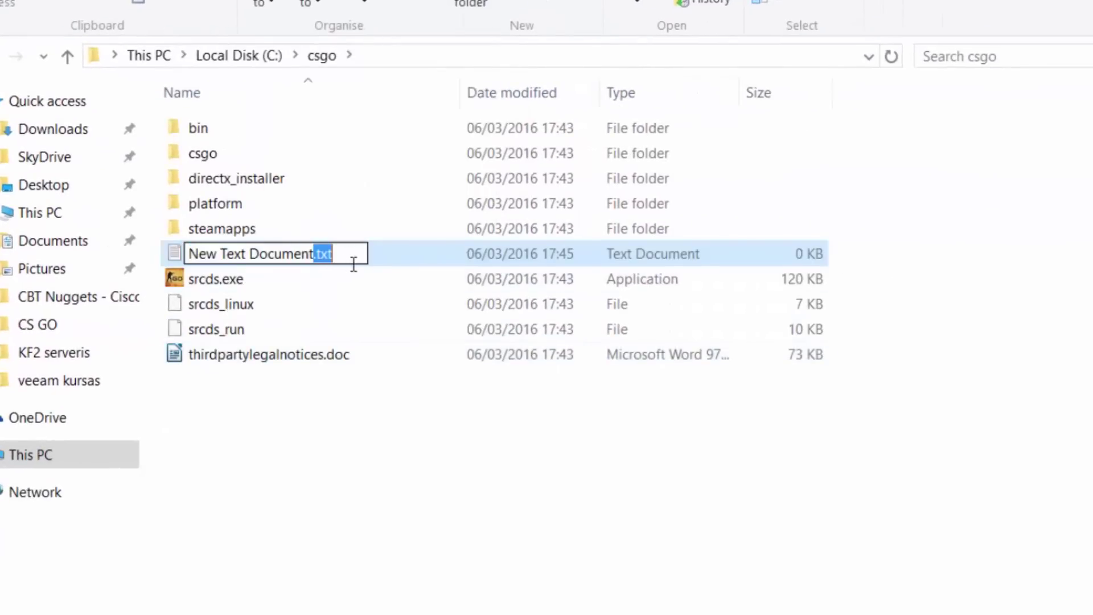
pyautogui.press('Right')
pyautogui.hotkey('shift', 'Left')
pyautogui.moveTo(331, 242); pyautogui.dragTo(318, 253)
pyautogui.click(320, 500)
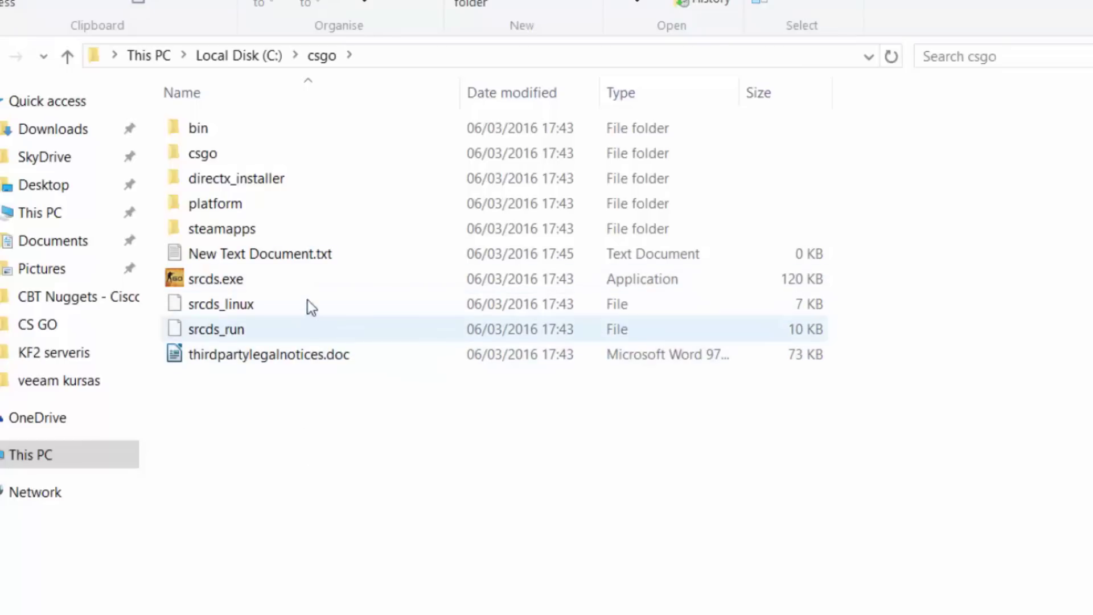
# Open New Text Document.txt in Notepad and maximise the window.
pyautogui.click(297, 261)
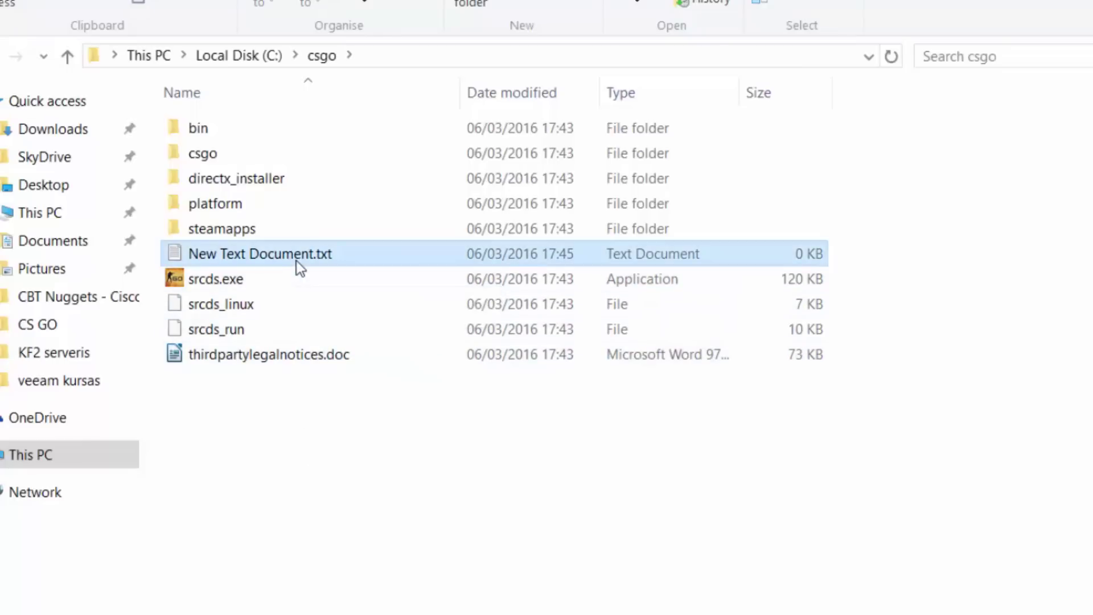
pyautogui.doubleClick(296, 261)
pyautogui.doubleClick(202, 7)
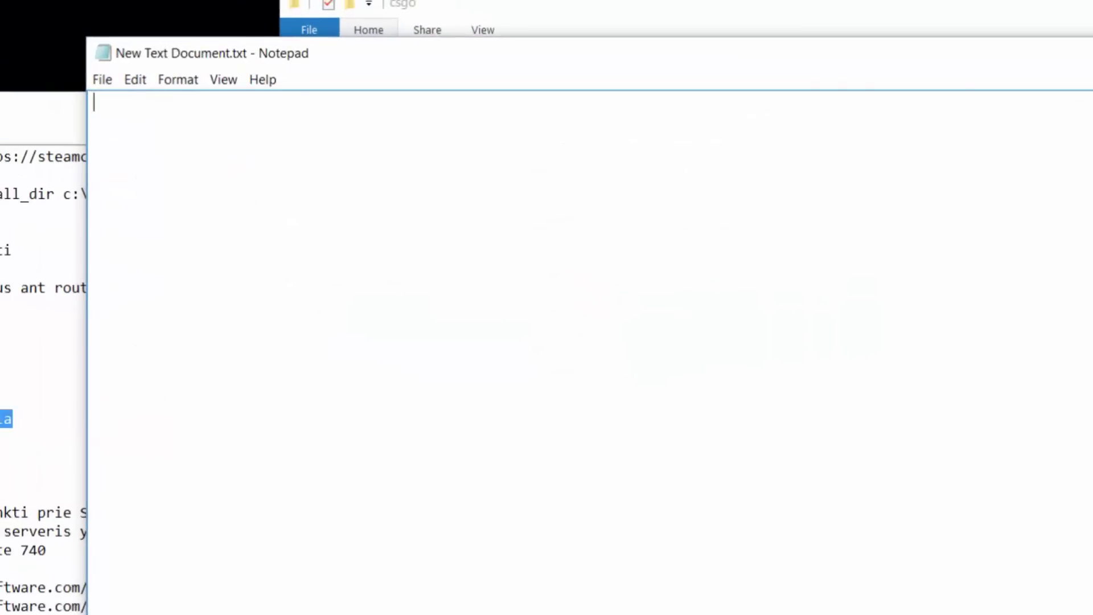
# Save the blank document as startas.bat with type All Files, then close Notepad.
pyautogui.click(102, 81)
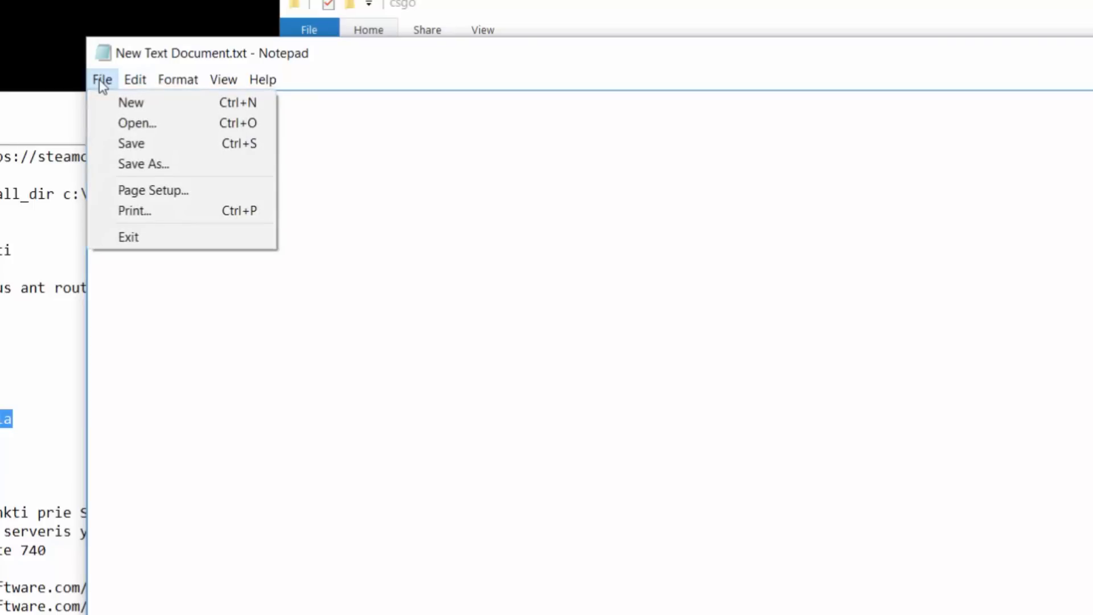
pyautogui.click(161, 166)
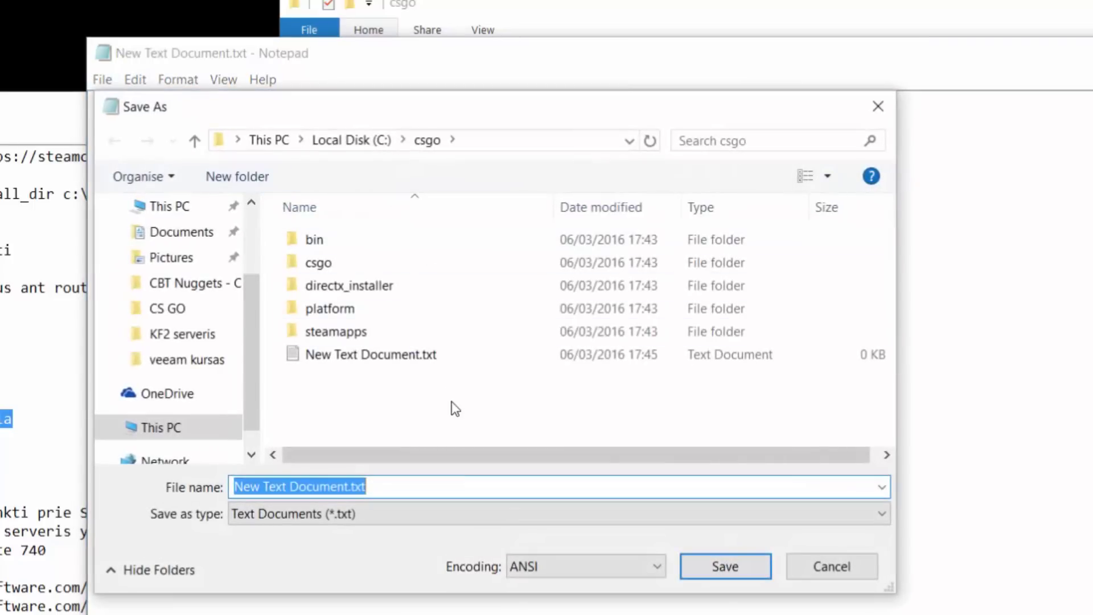
pyautogui.click(355, 520)
pyautogui.click(282, 550)
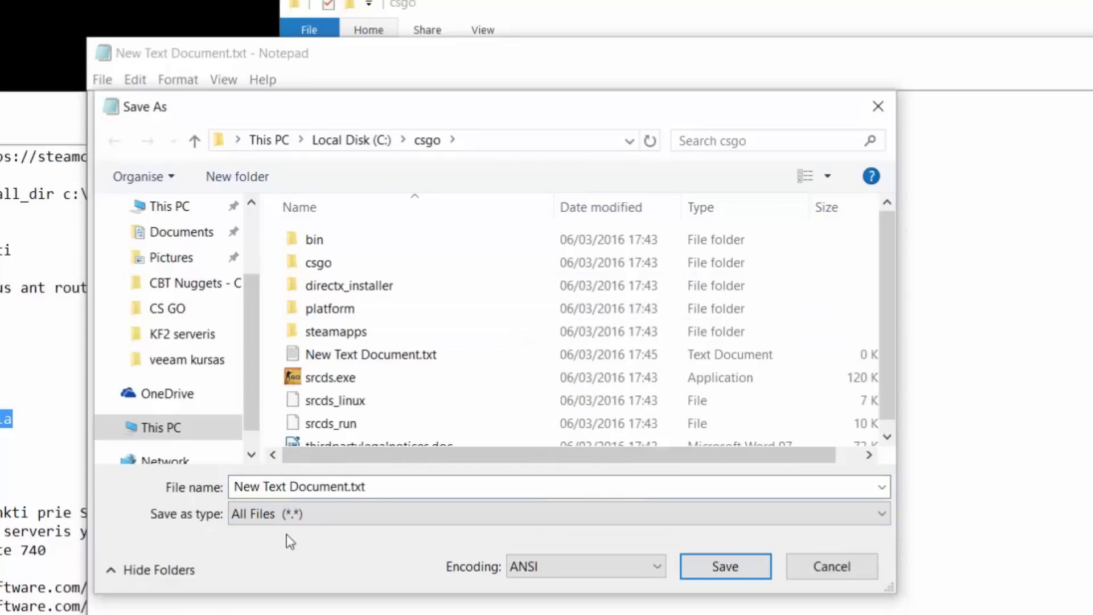
pyautogui.click(415, 490)
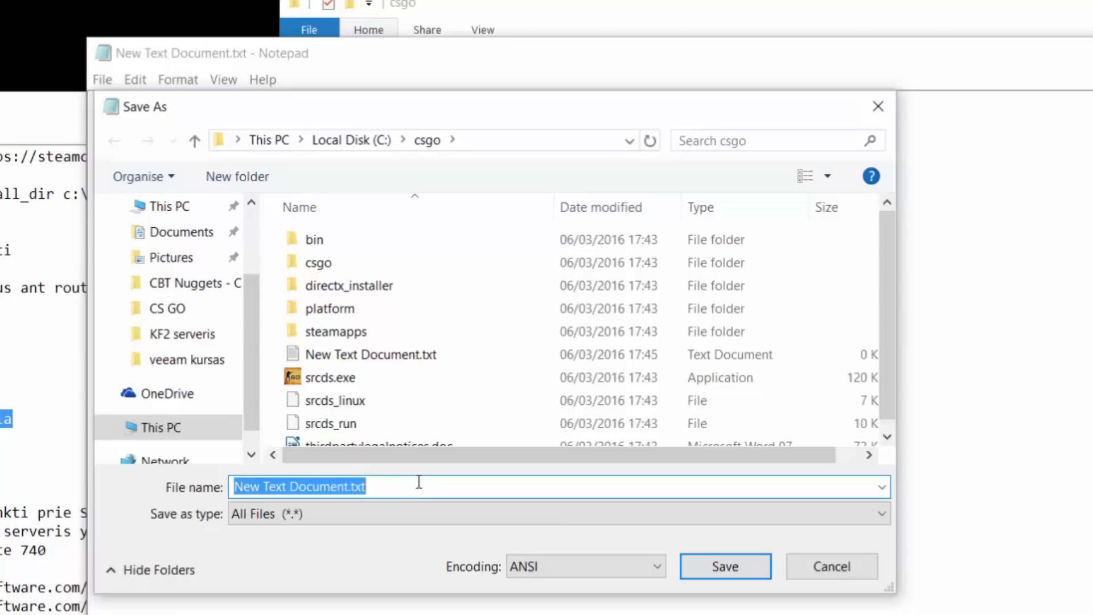
pyautogui.press('BackSpace')
pyautogui.write('startas')
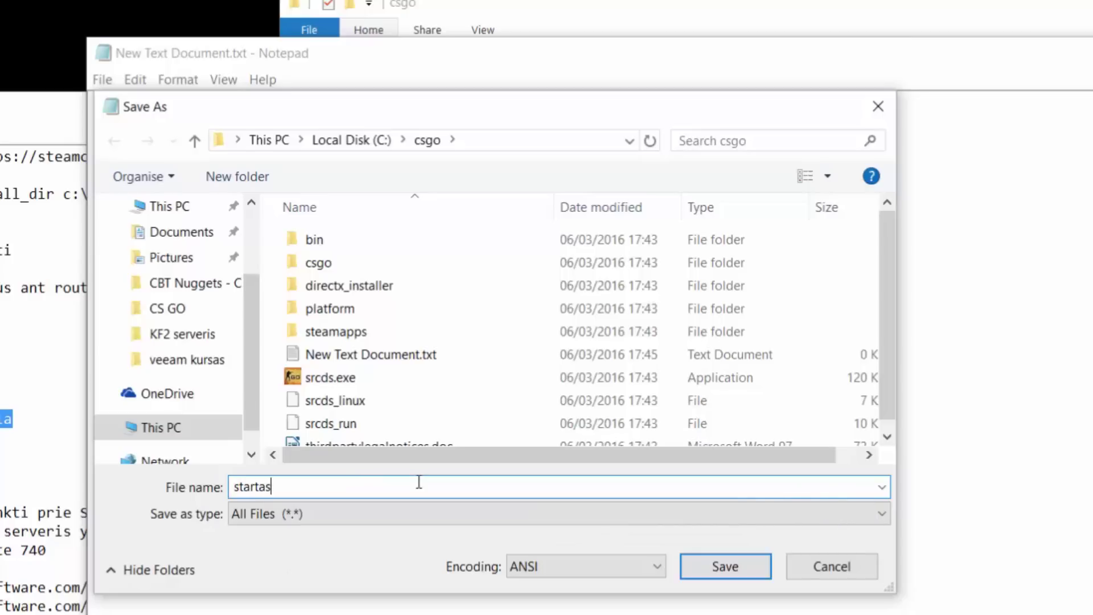
pyautogui.write('.bat')
pyautogui.click(709, 569)
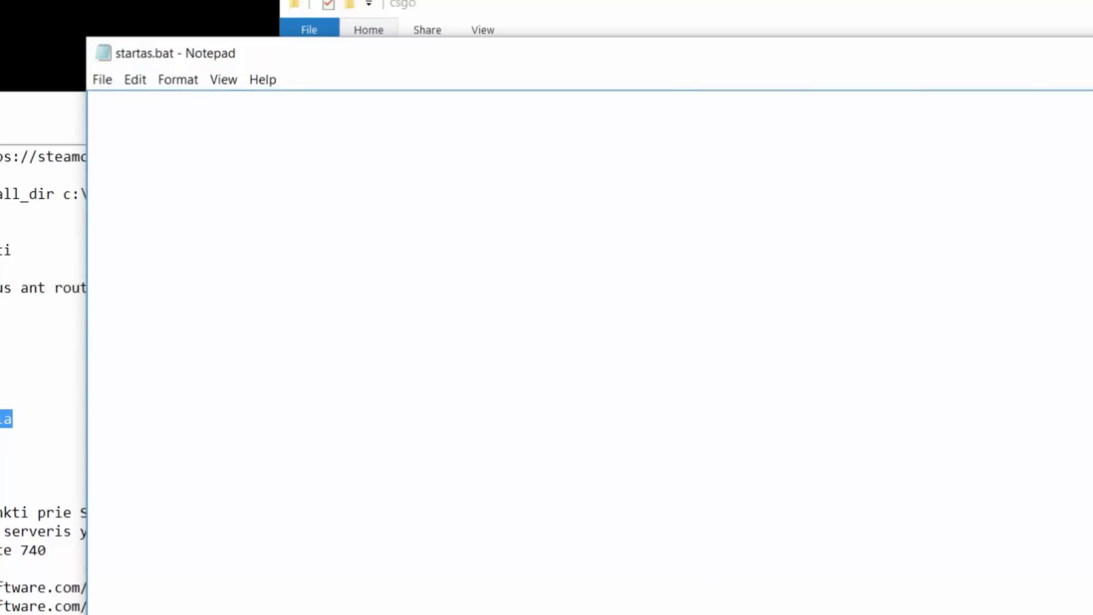
pyautogui.hotkey('alt', 'F4')
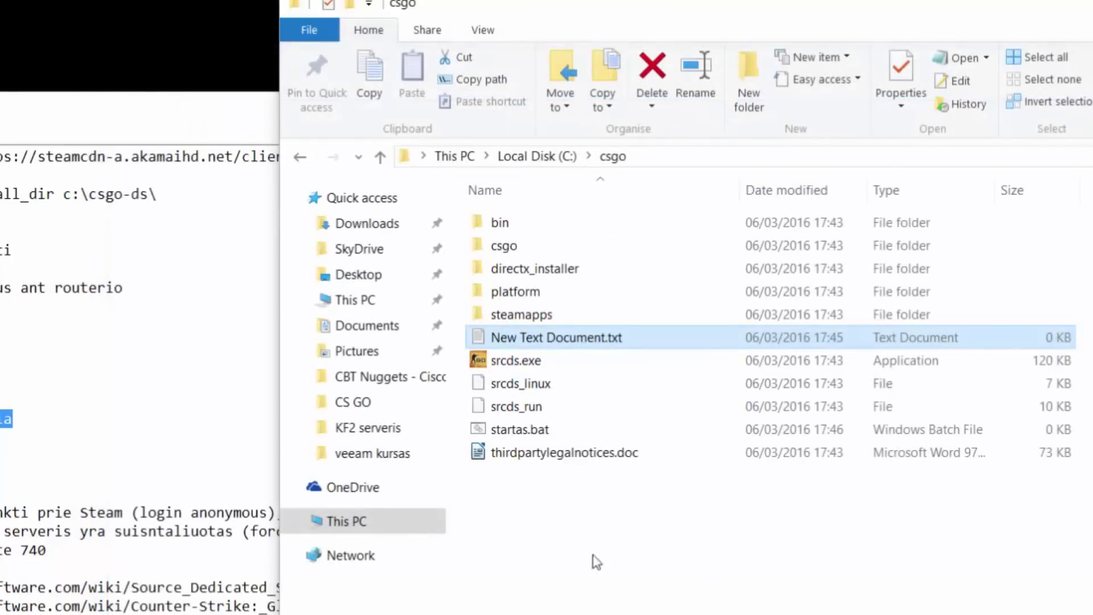
# Delete the leftover New Text Document.txt and reopen startas.bat for editing.
pyautogui.click(572, 425)
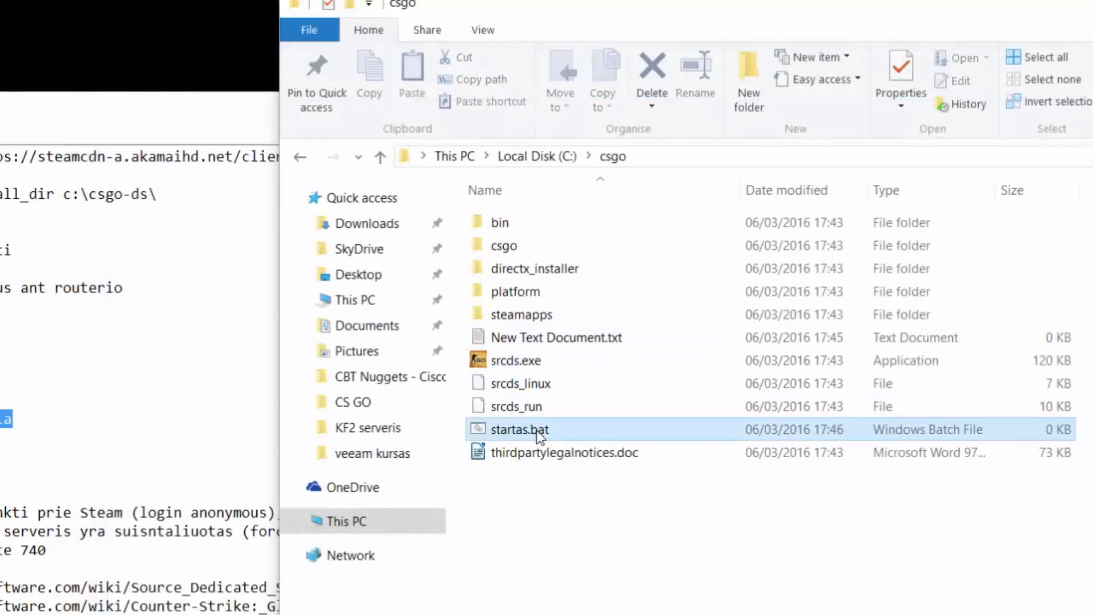
pyautogui.click(573, 341)
pyautogui.press('Delete')
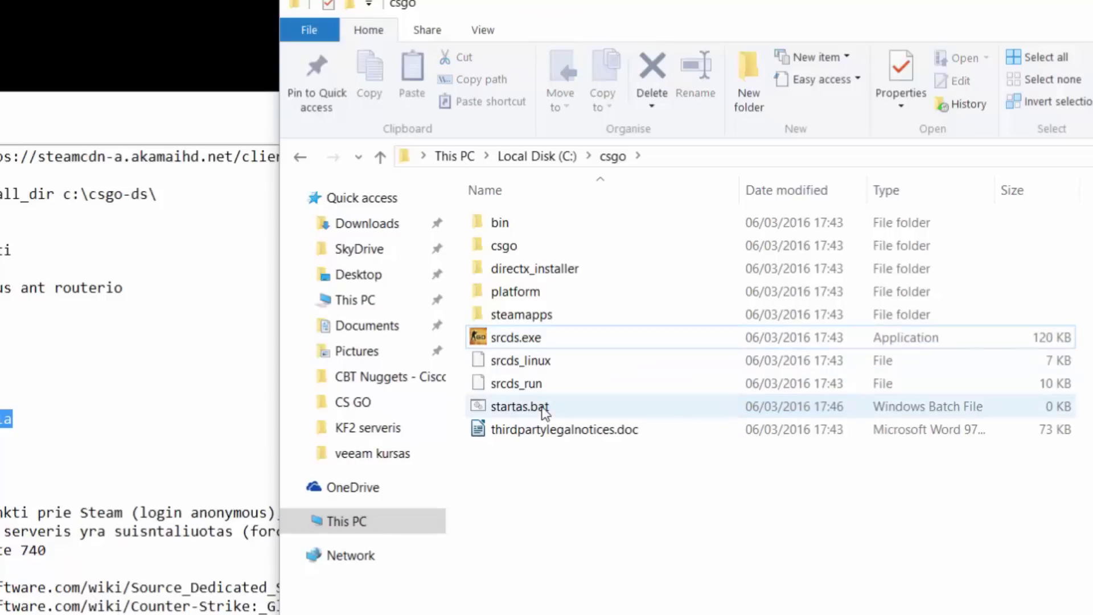
pyautogui.click(539, 409)
pyautogui.rightClick(540, 410)
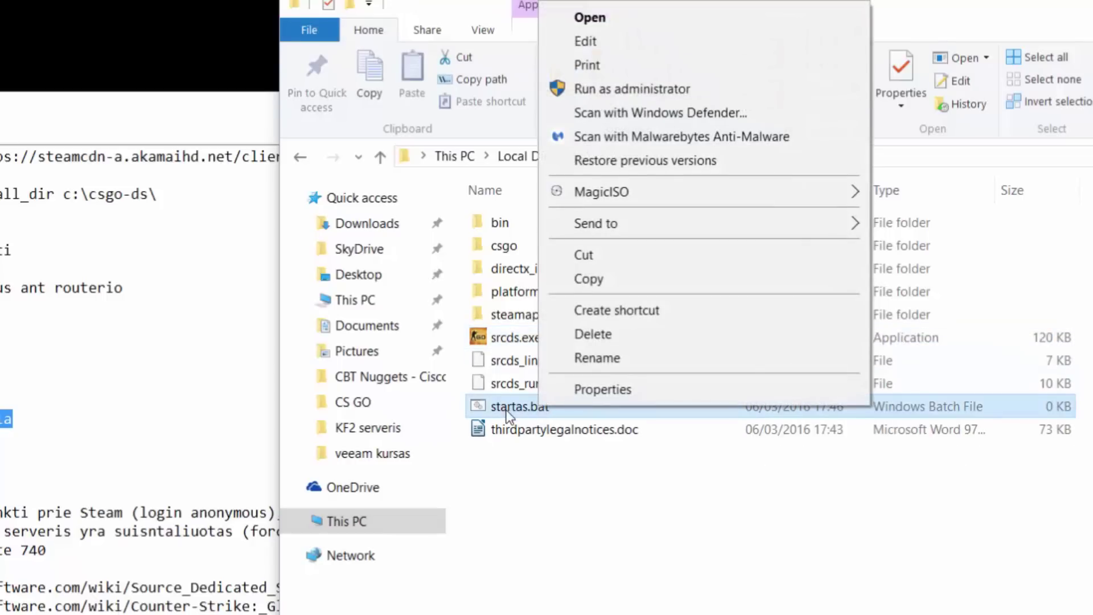
pyautogui.click(594, 41)
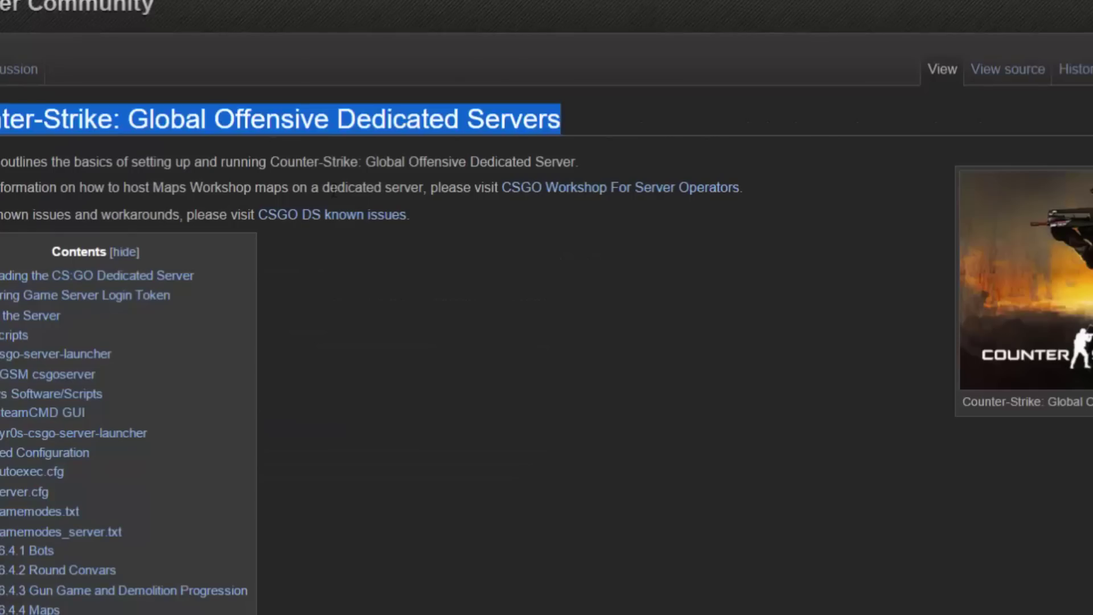
# Copy the Classic Casual srcds launch command from the wiki into startas.bat.
pyautogui.scroll(-10, 403, 293)
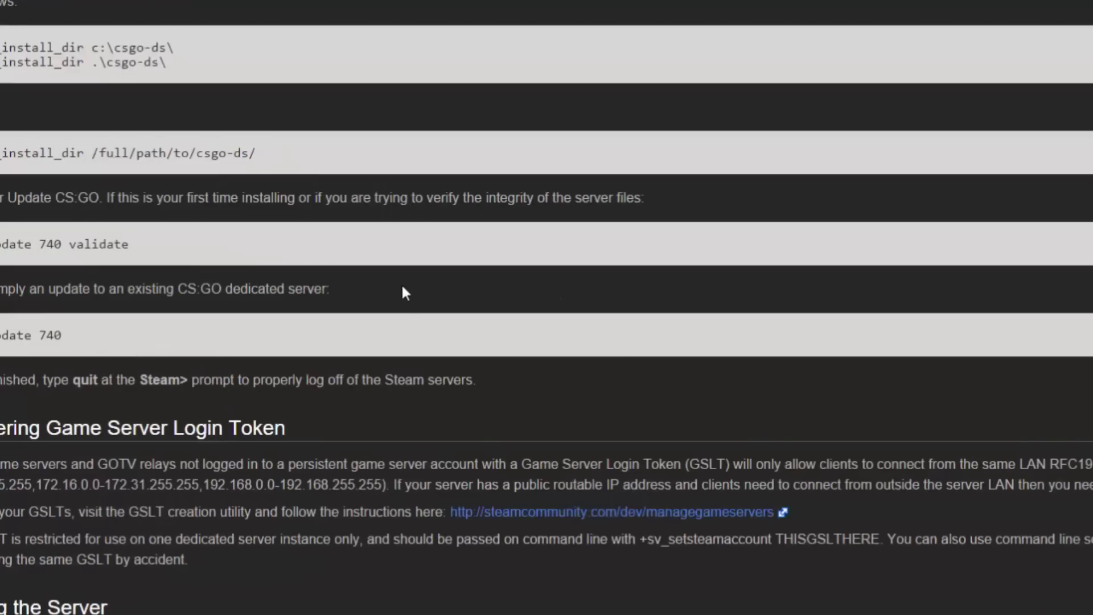
pyautogui.scroll(-10, 405, 293)
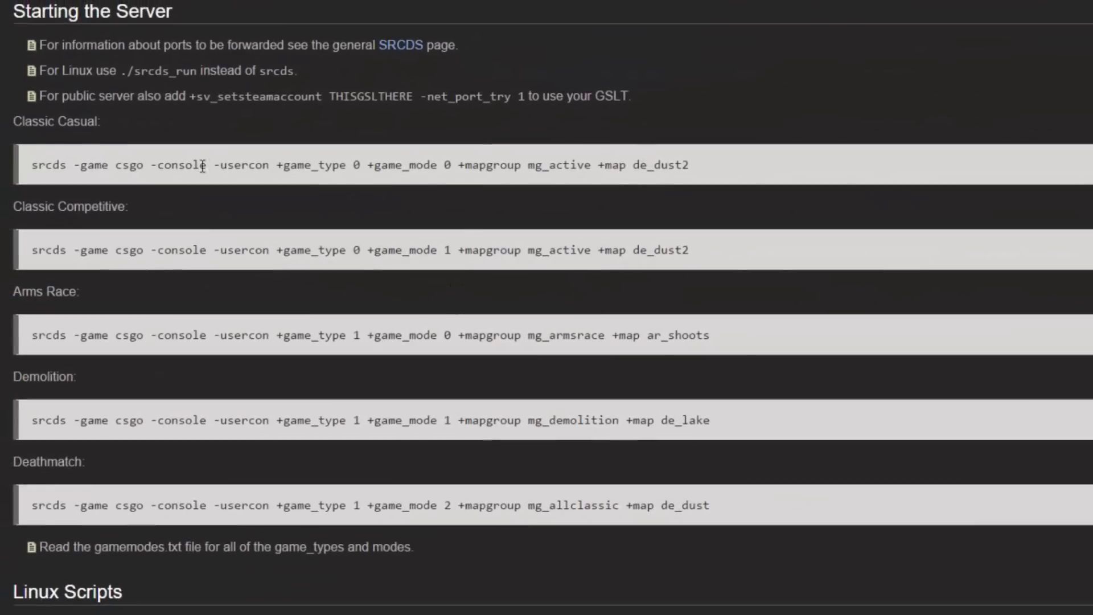
pyautogui.moveTo(35, 127); pyautogui.dragTo(336, 499)
pyautogui.click(337, 498)
pyautogui.moveTo(723, 171); pyautogui.dragTo(30, 166)
pyautogui.hotkey('ctrl', 'c')
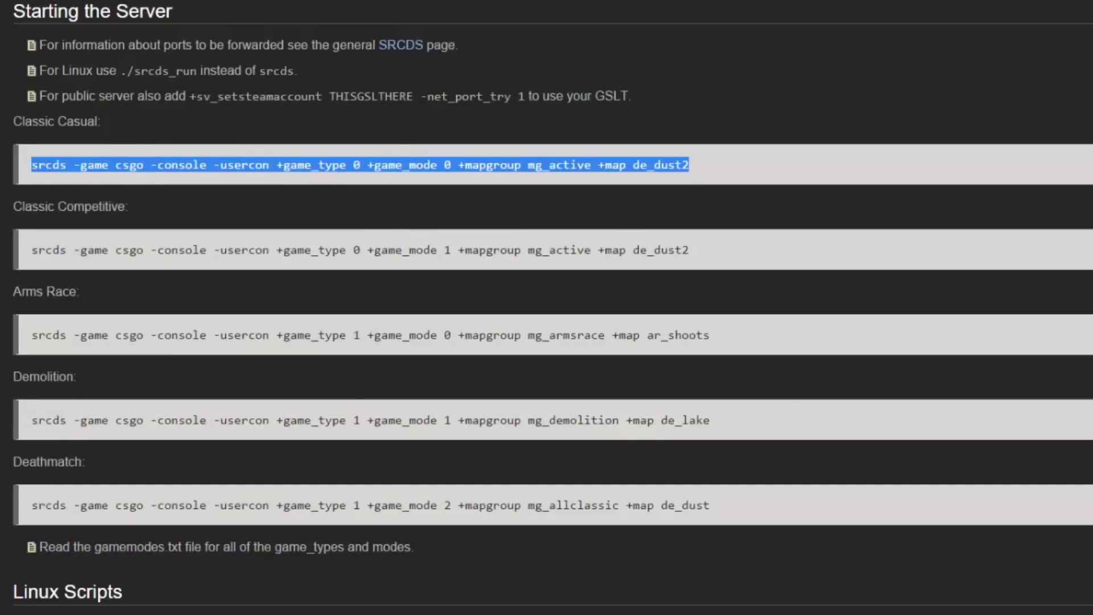
pyautogui.hotkey('alt', 'Tab')
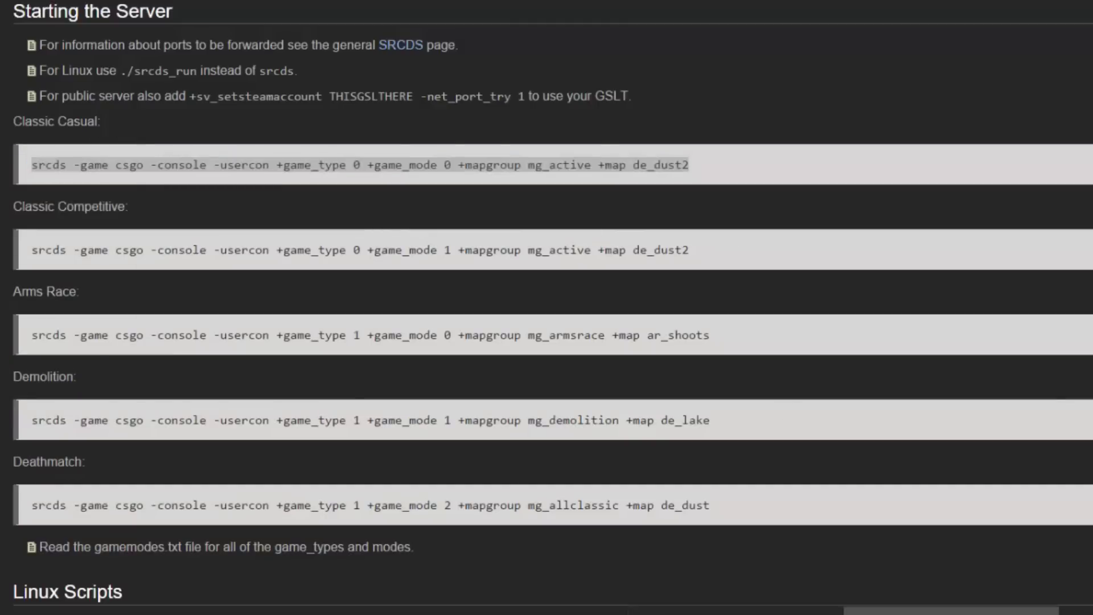
pyautogui.hotkey('ctrl', 'v')
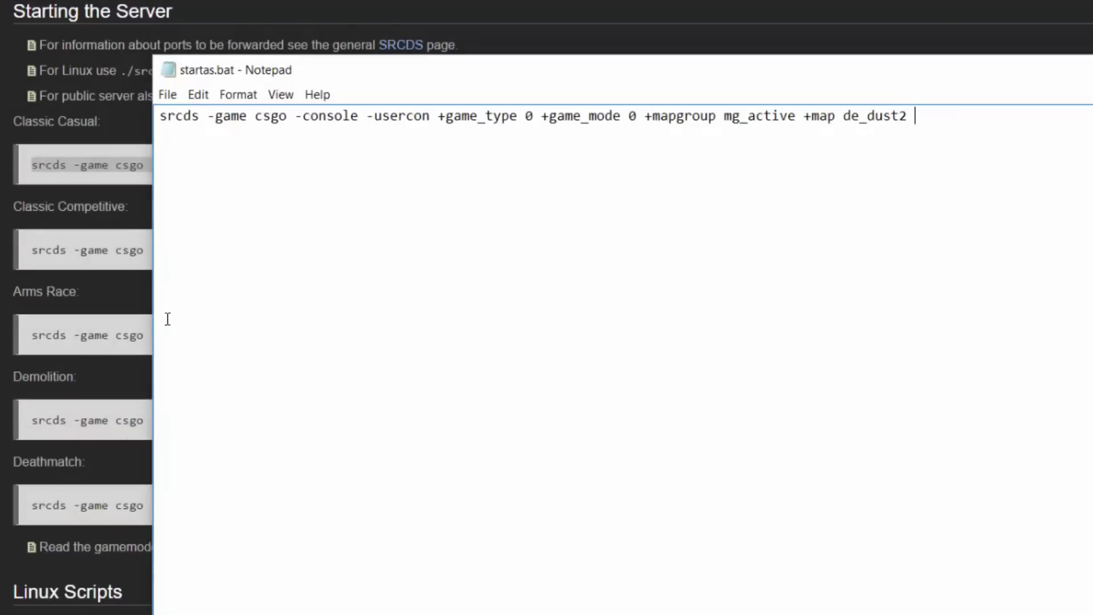
# Copy the login token from the Steam page and paste it after the launch command.
pyautogui.hotkey('alt', 'Tab')
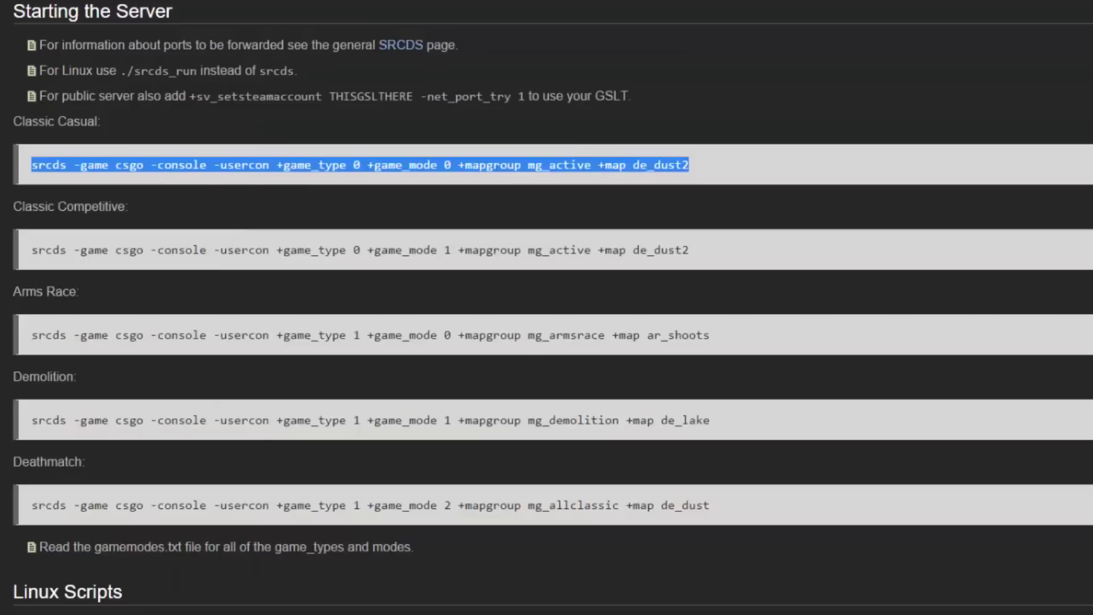
pyautogui.hotkey('alt', 'Tab')
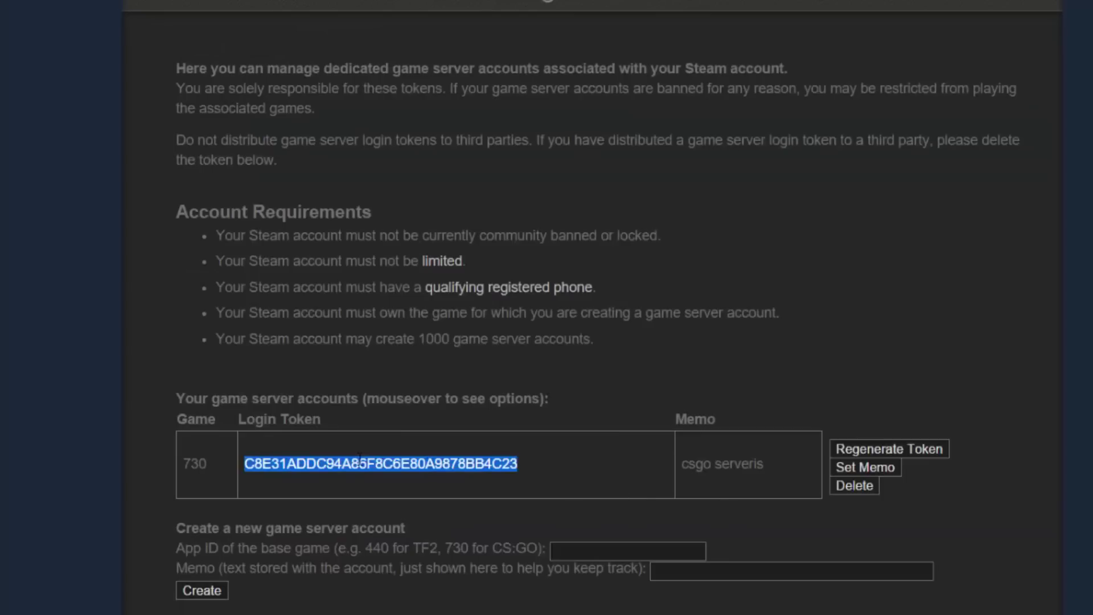
pyautogui.rightClick(362, 461)
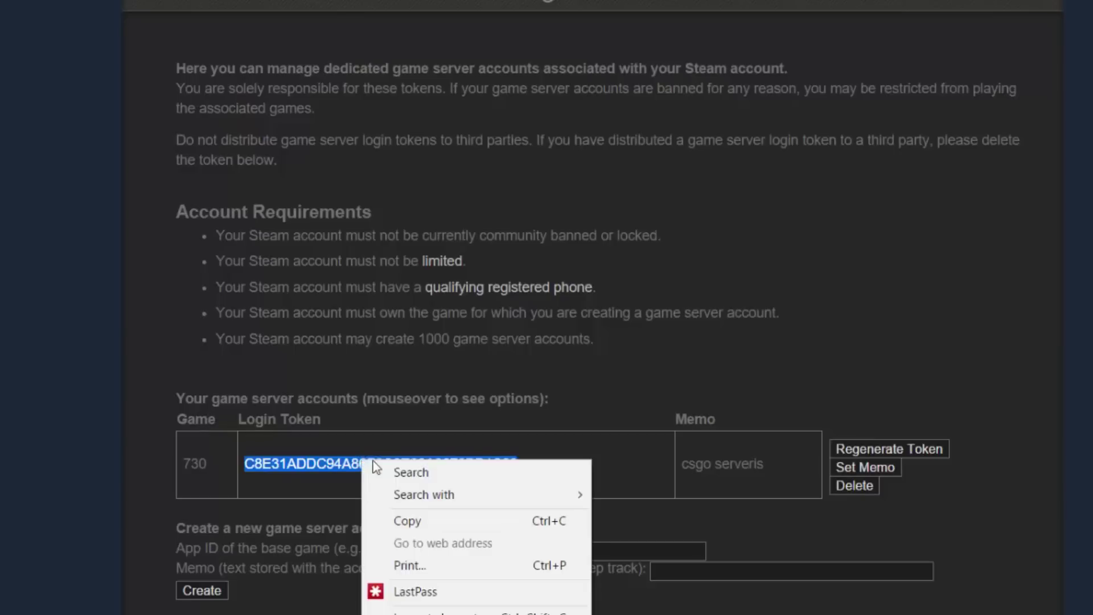
pyautogui.click(417, 517)
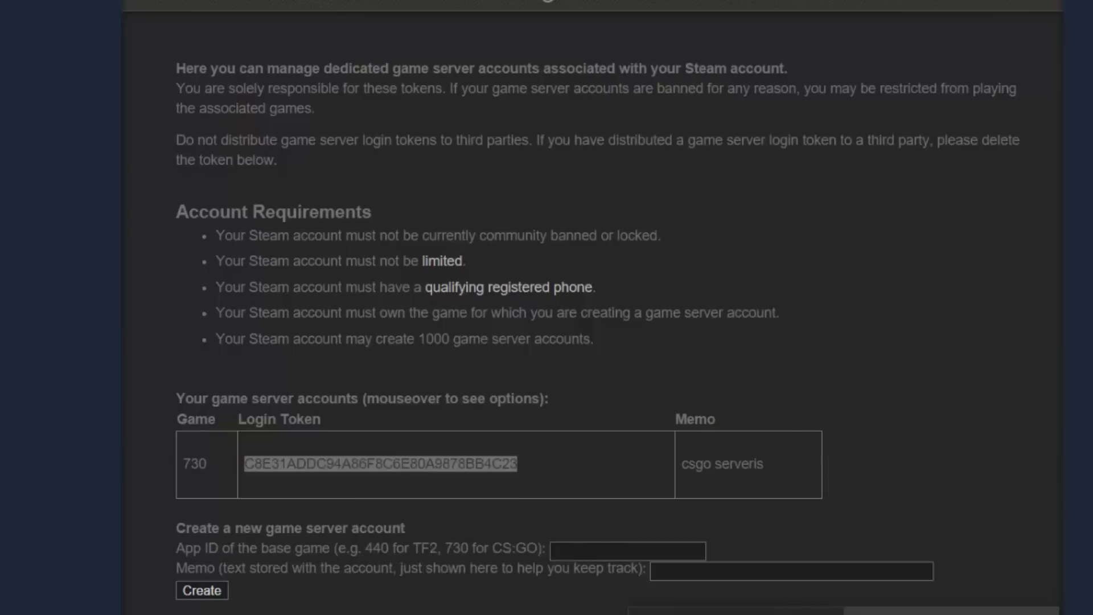
pyautogui.hotkey('alt', 'Tab')
pyautogui.click(999, 238)
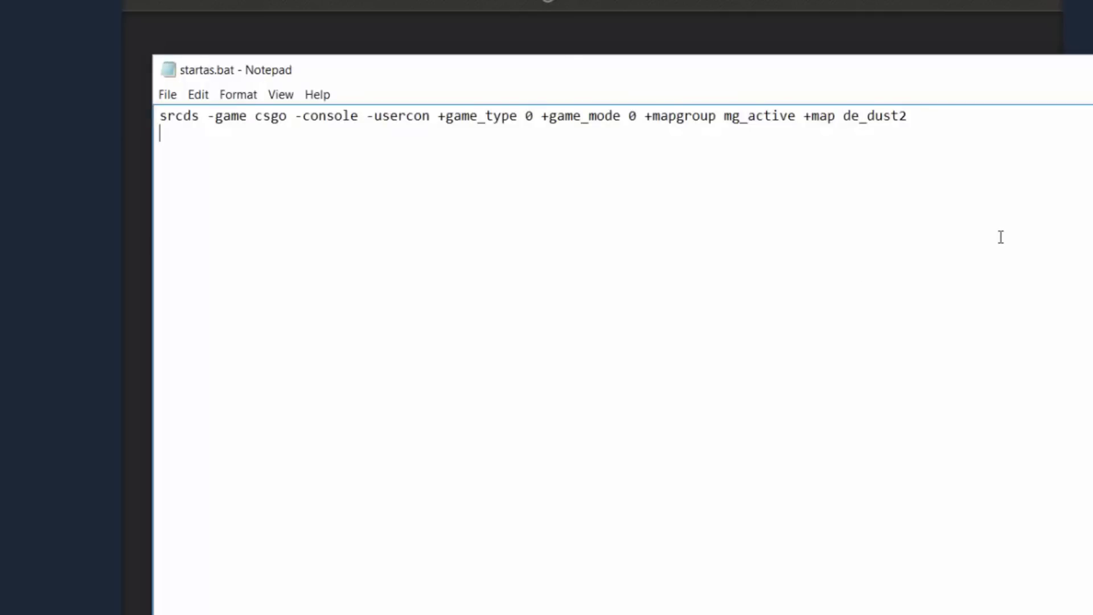
pyautogui.hotkey('ctrl', 'v')
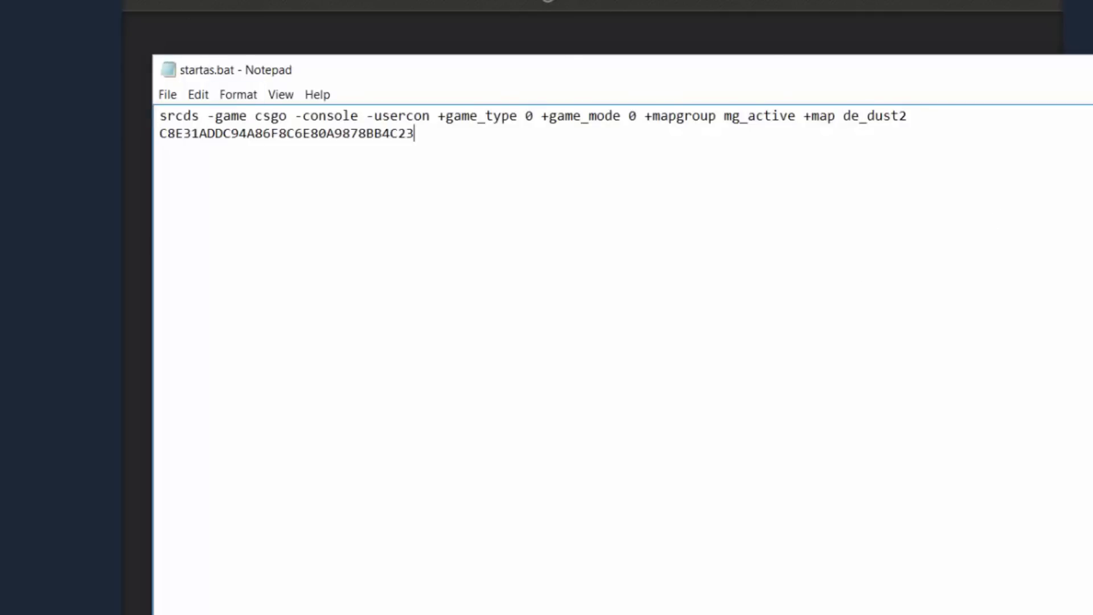
pyautogui.hotkey('alt', 'Tab')
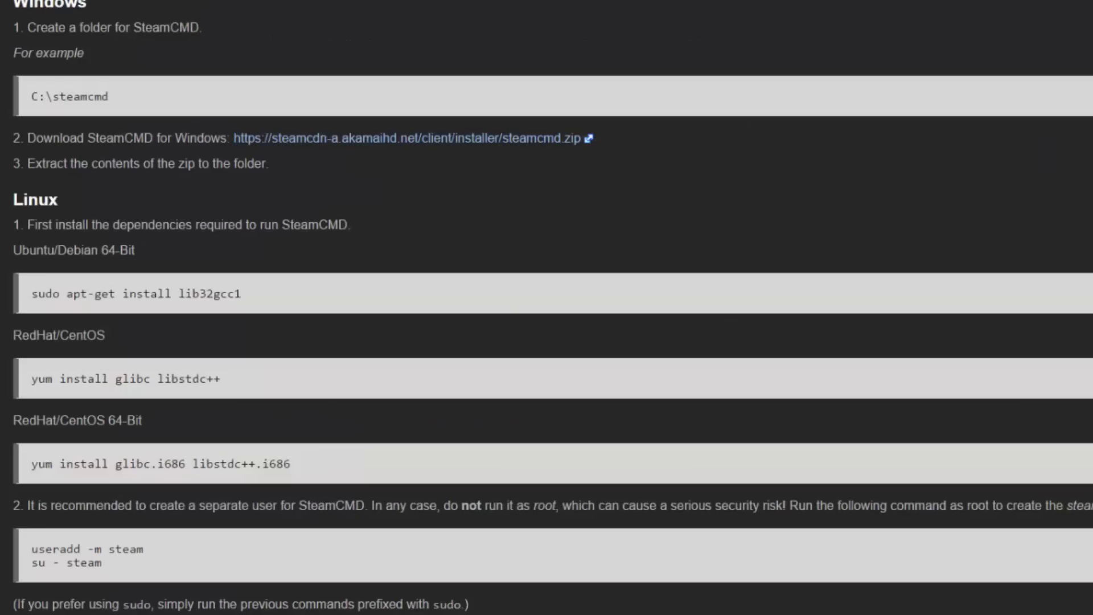
# Search the wiki page for 'toke' and jump to the Registering Game Server Login Token section.
pyautogui.scroll(-4, 427, 339)
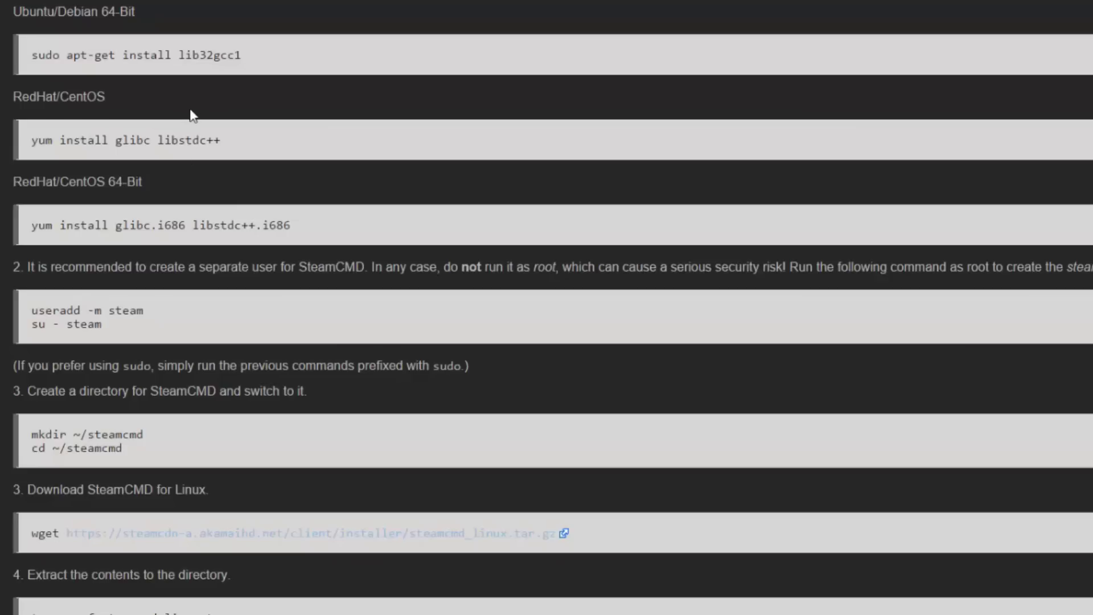
pyautogui.scroll(-7, 195, 121)
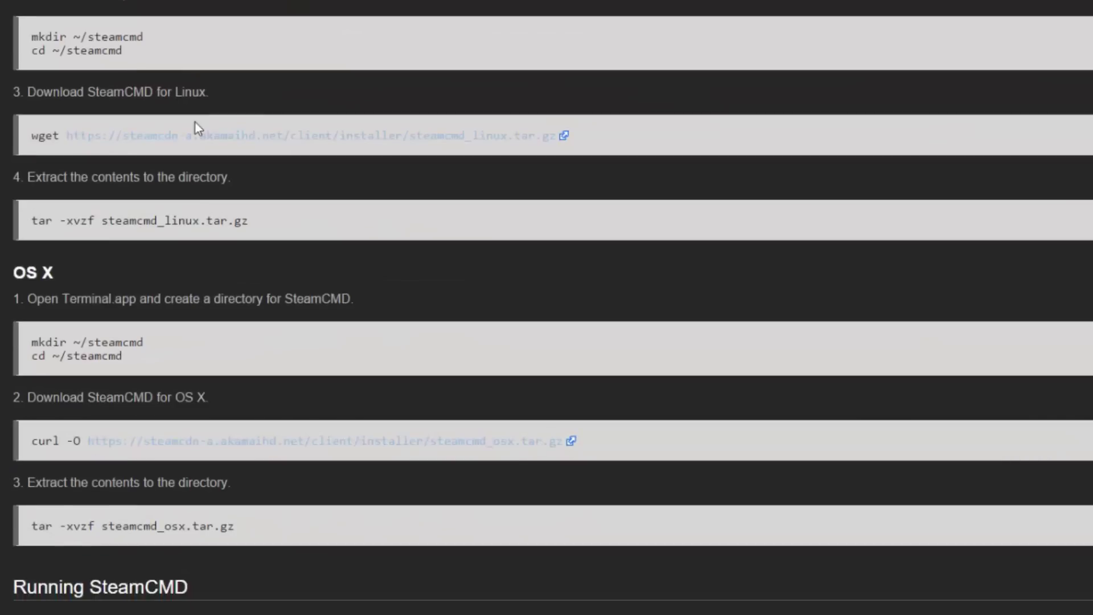
pyautogui.scroll(-6, 194, 121)
pyautogui.scroll(-17, 196, 124)
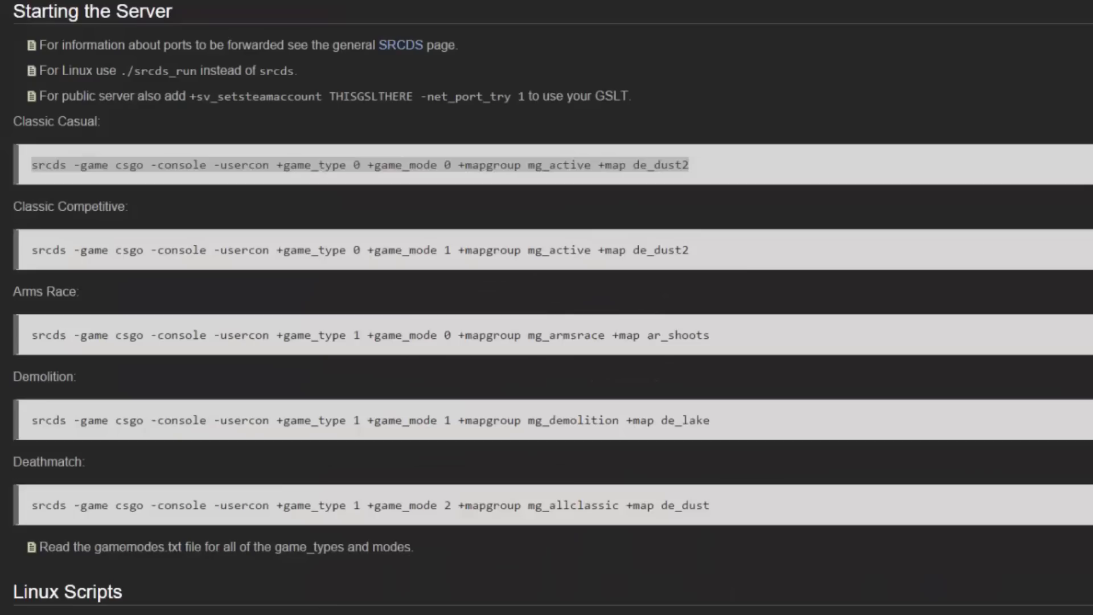
pyautogui.tripleClick(358, 164)
pyautogui.scroll(-17, 269, 165)
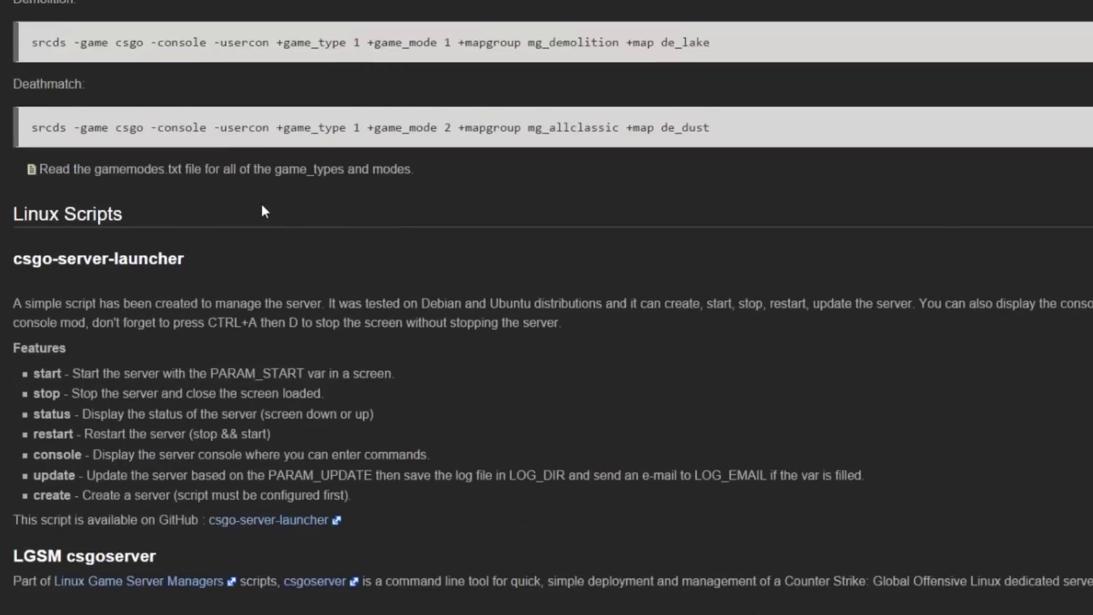
pyautogui.scroll(-15, 277, 227)
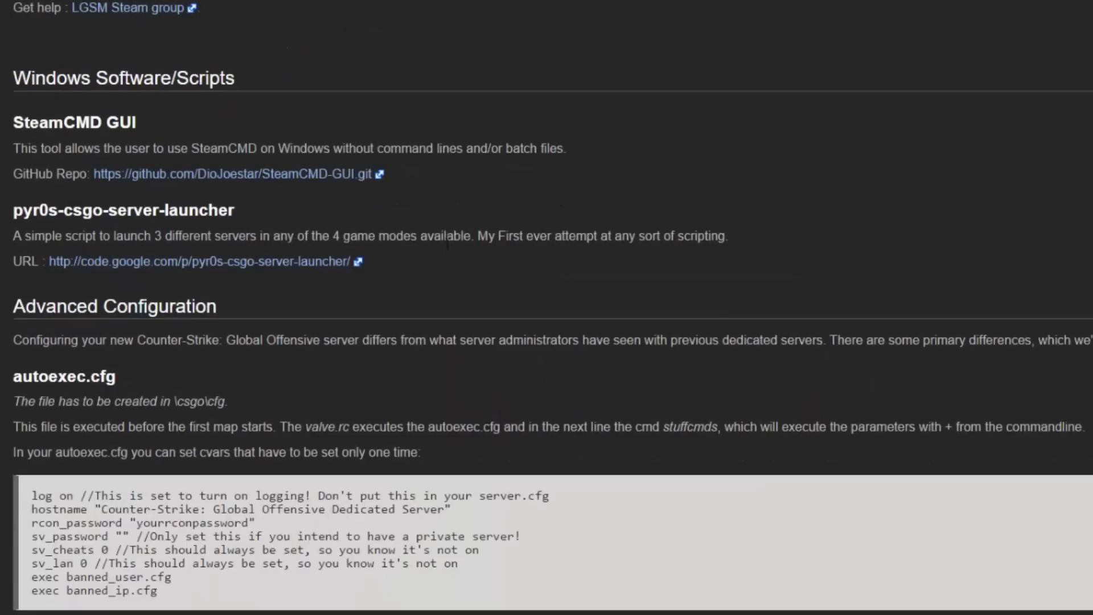
pyautogui.scroll(-6, 448, 265)
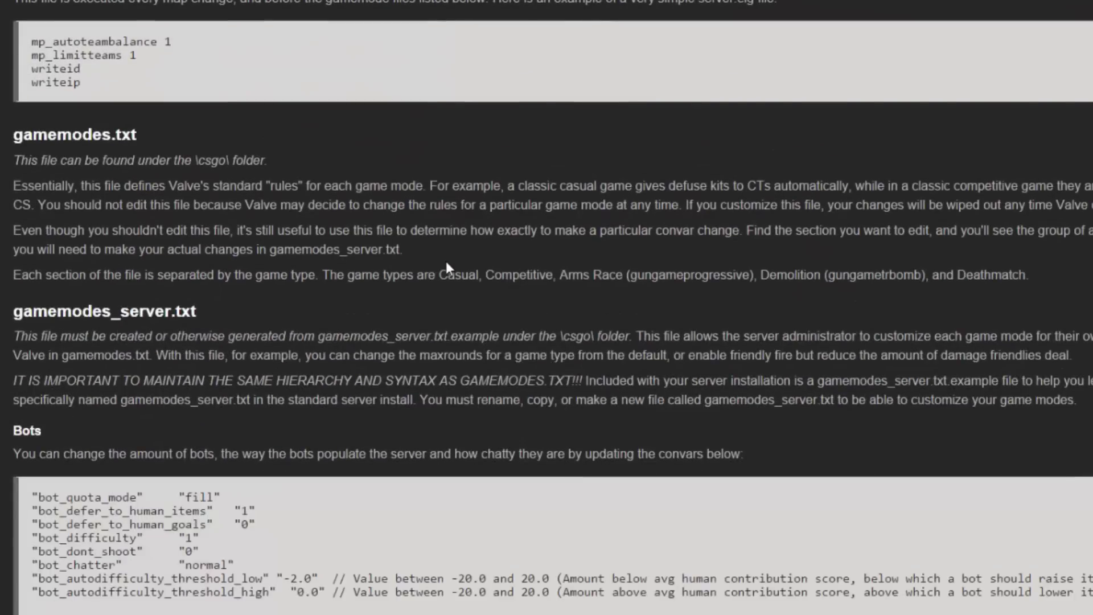
pyautogui.hotkey('ctrl', 'f')
pyautogui.write('toke')
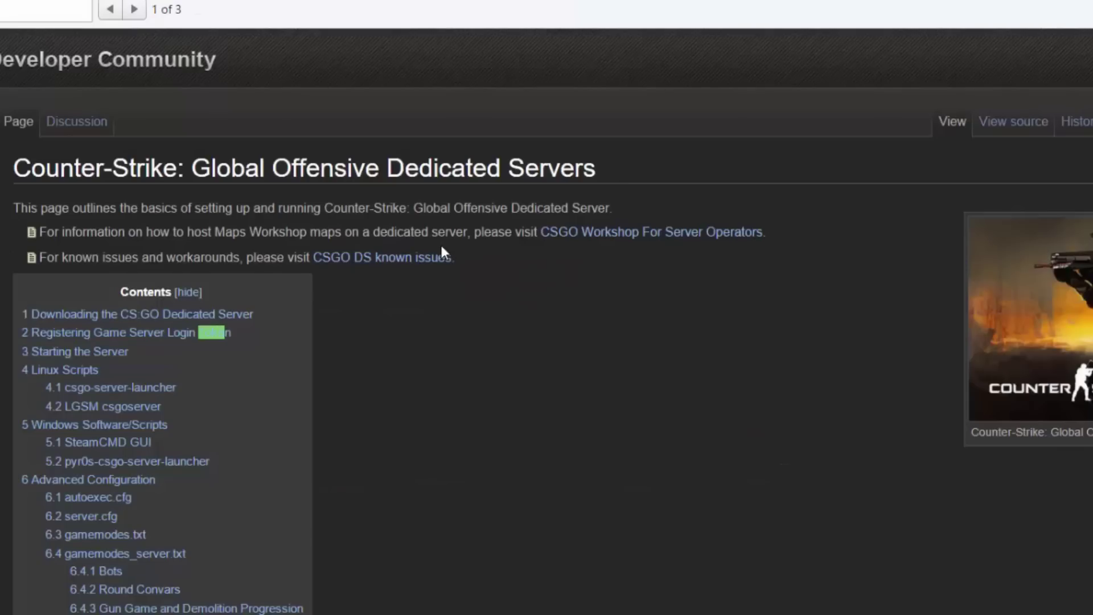
pyautogui.click(174, 334)
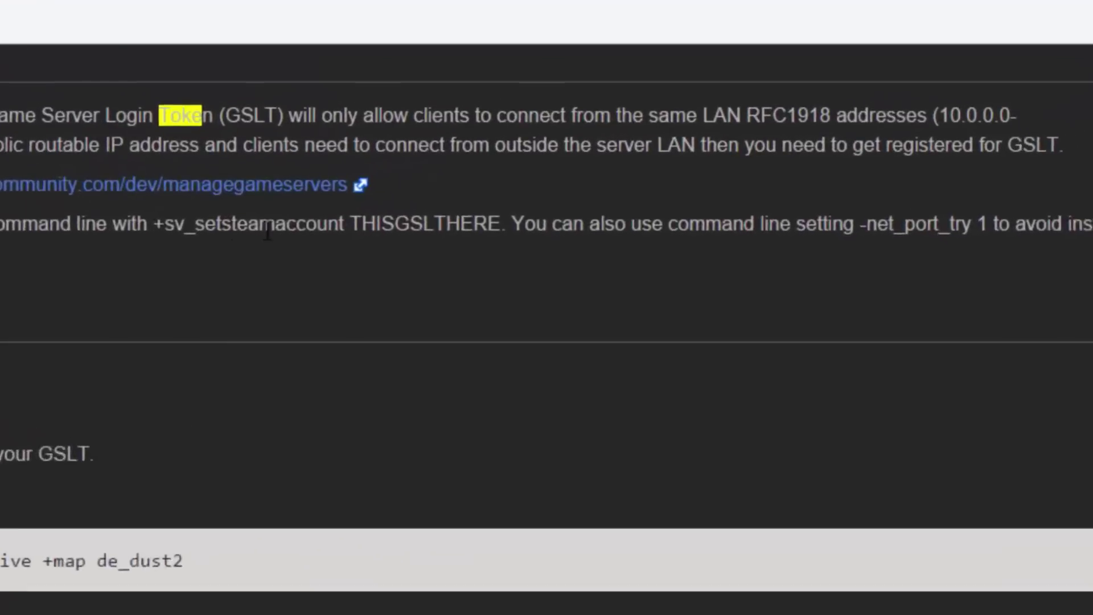
# Append +sv_setsteamaccount followed by the login token to the startas.bat command.
pyautogui.moveTo(669, 145); pyautogui.dragTo(879, 149)
pyautogui.moveTo(437, 241); pyautogui.dragTo(299, 242)
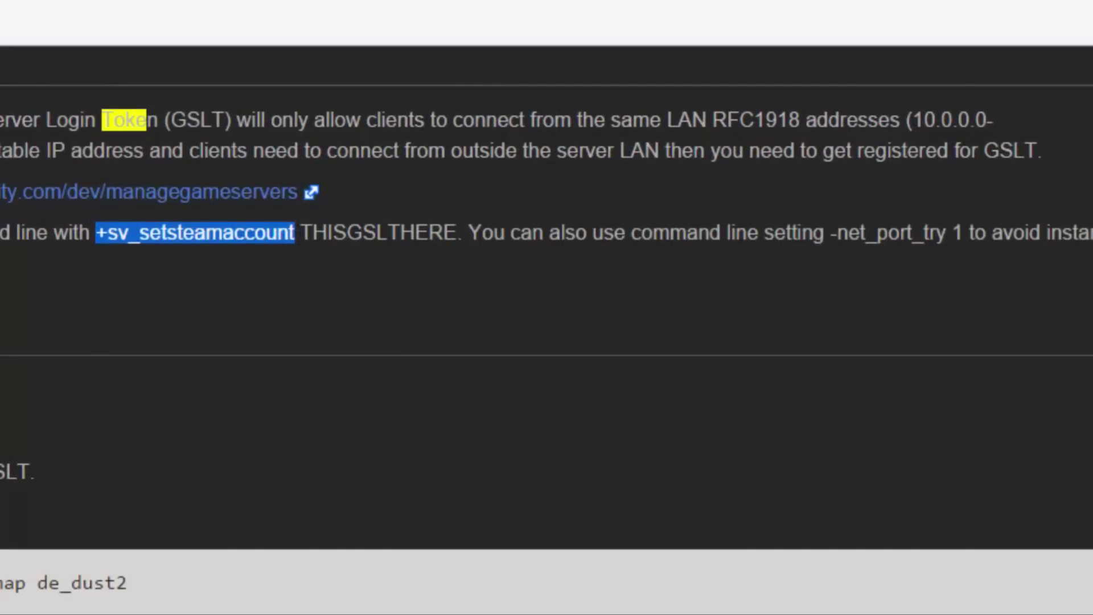
pyautogui.hotkey('alt', 'Tab')
pyautogui.click(576, 192)
pyautogui.write('+sv_setsteamaccount')
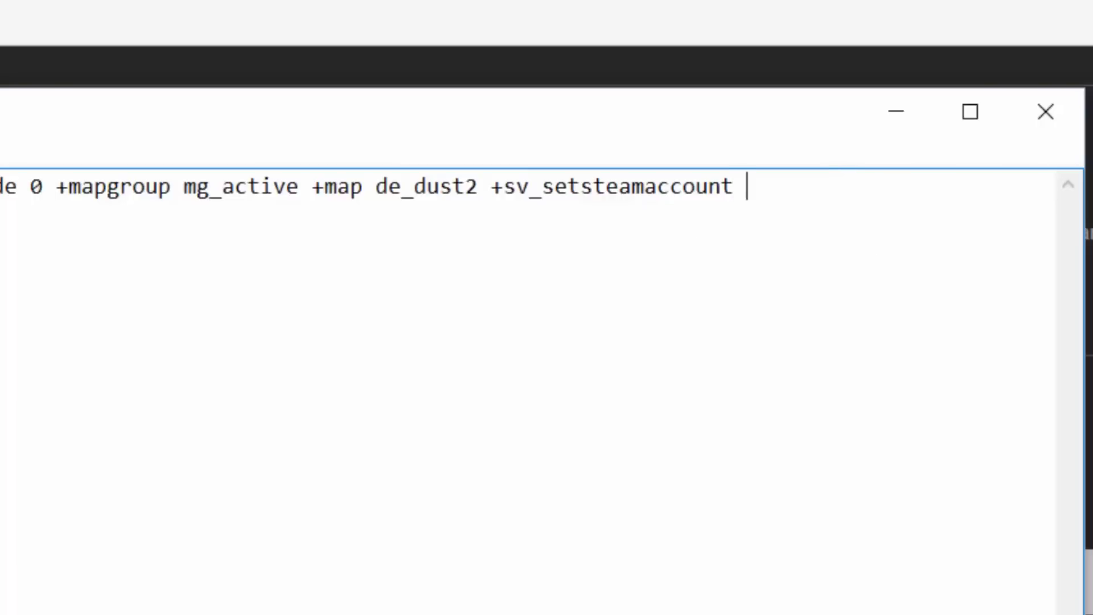
pyautogui.hotkey('ctrl', 'v')
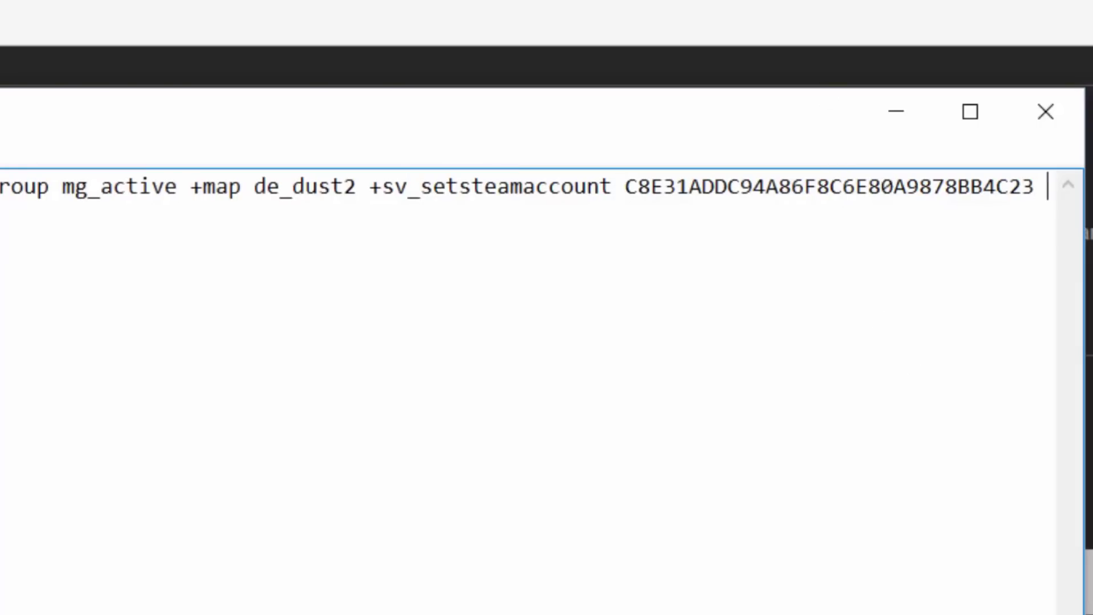
# Append -net_port_try 1 from the wiki and end the command line with a line break.
pyautogui.click(753, 8)
pyautogui.moveTo(830, 233); pyautogui.dragTo(970, 227)
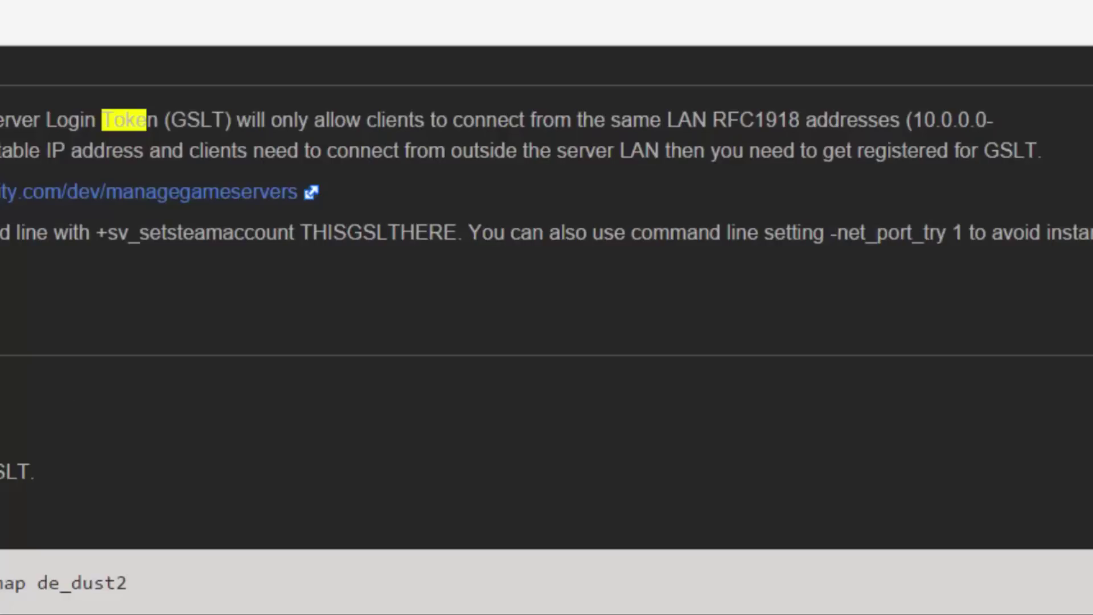
pyautogui.hotkey('alt', 'Tab')
pyautogui.hotkey('ctrl', 'v')
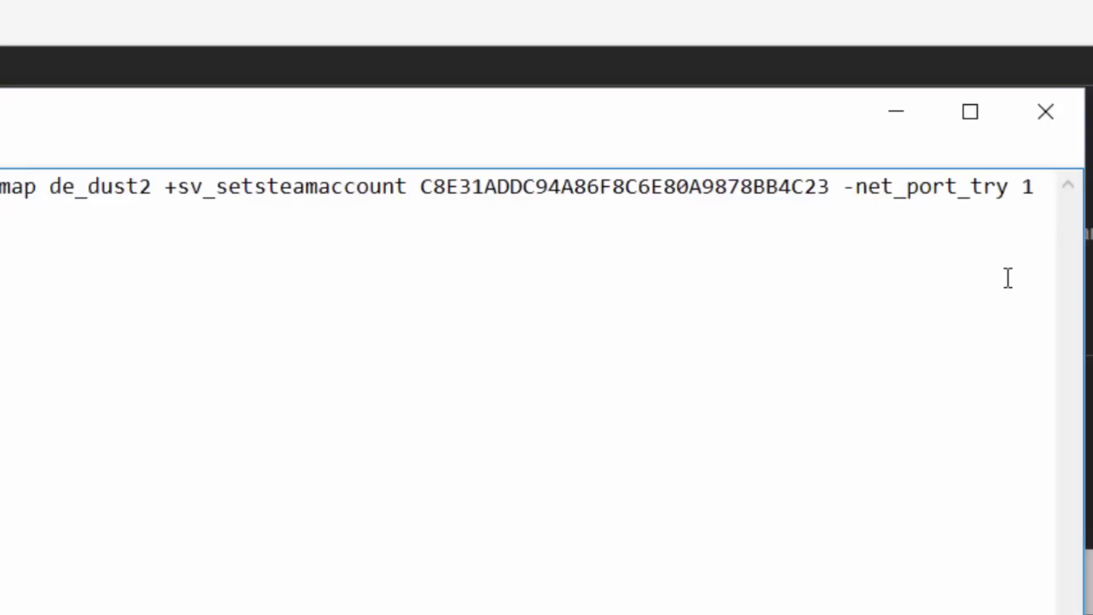
pyautogui.press('BackSpace')
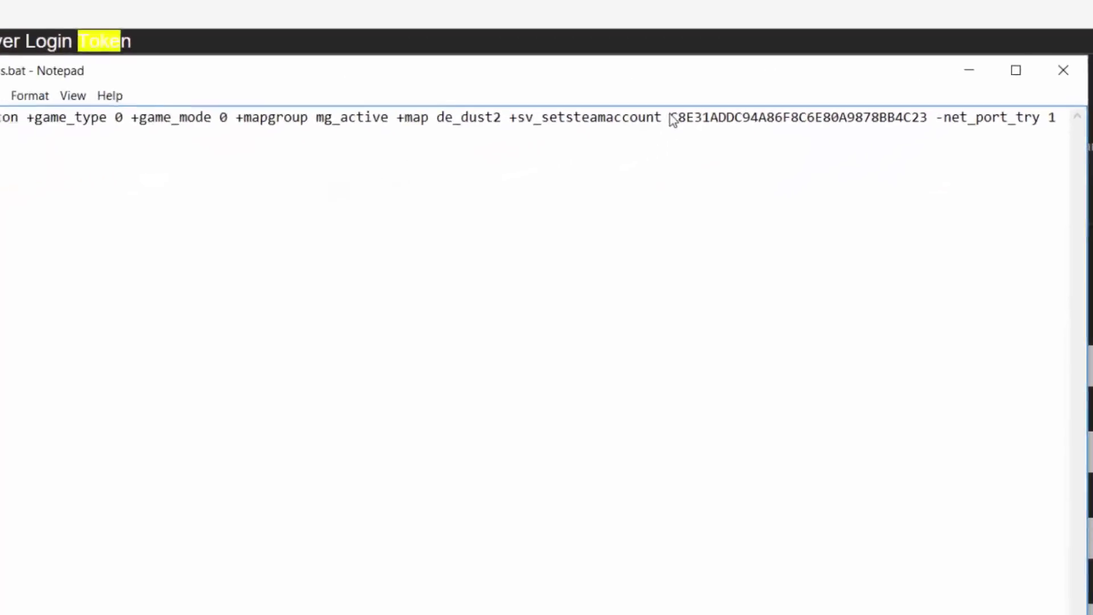
pyautogui.press('Return')
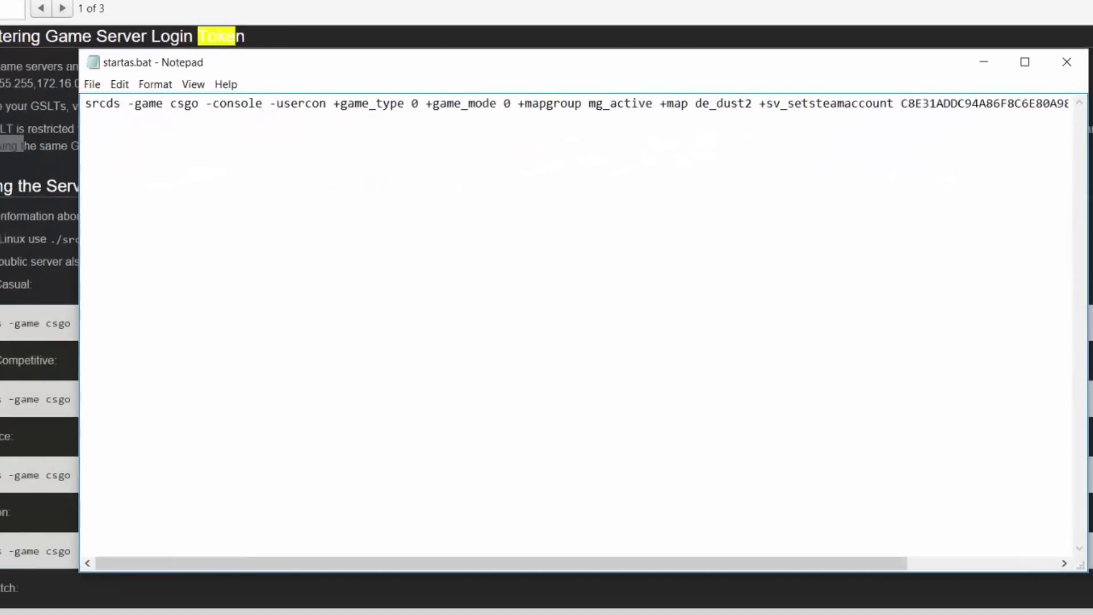
# Save startas.bat and close Notepad.
pyautogui.click(92, 84)
pyautogui.click(126, 138)
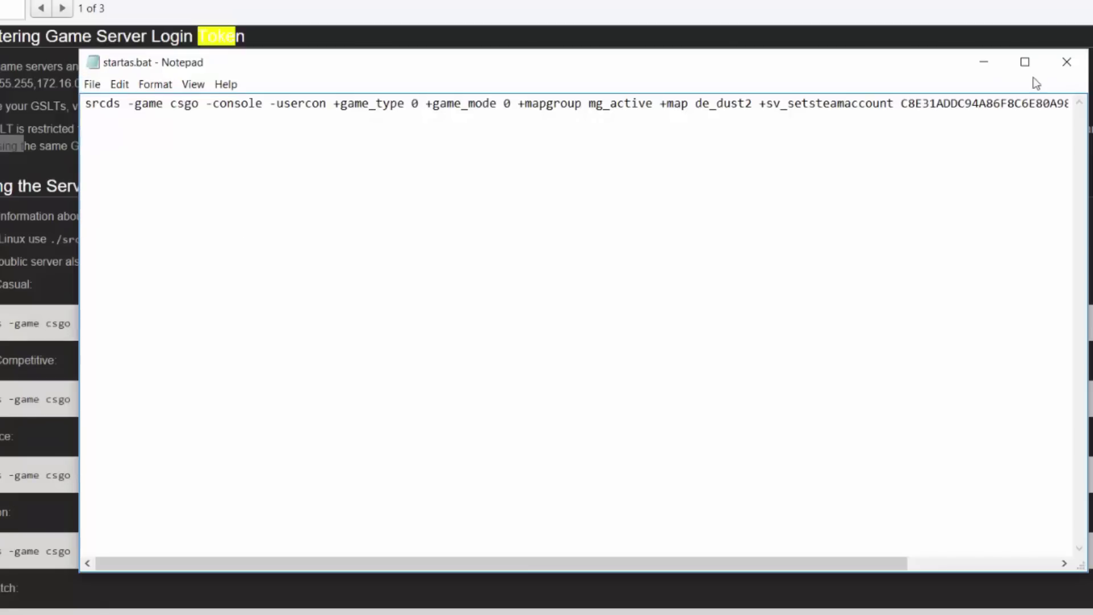
pyautogui.click(1066, 61)
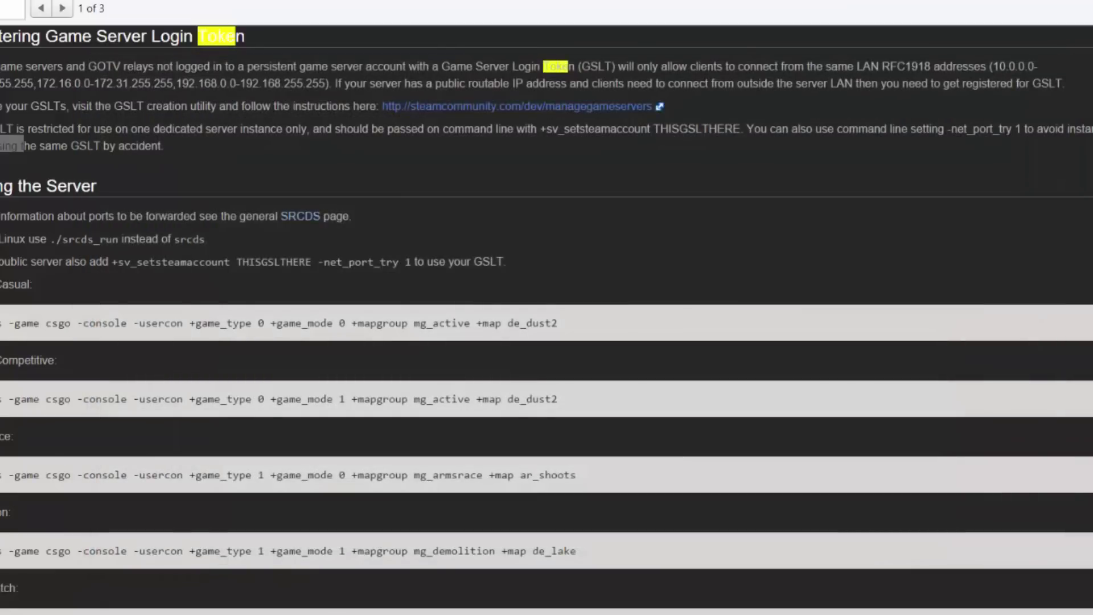
# Confirm startas.bat (165 bytes) is in C:\csgo, then return to the CS go.txt notes.
pyautogui.moveTo(258, 614)
pyautogui.click(317, 580)
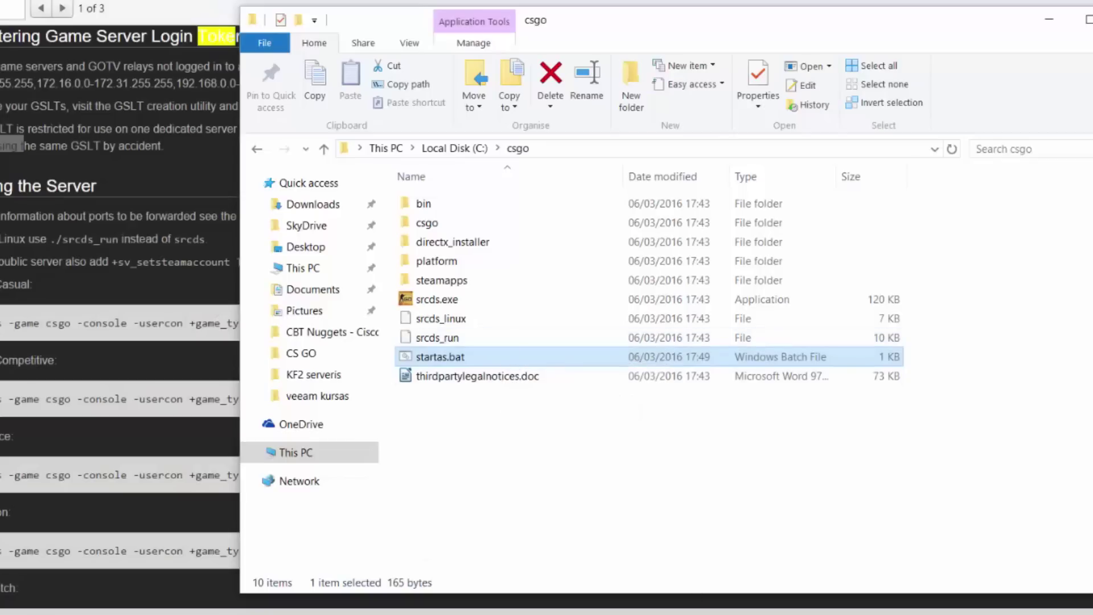
pyautogui.moveTo(694, 612)
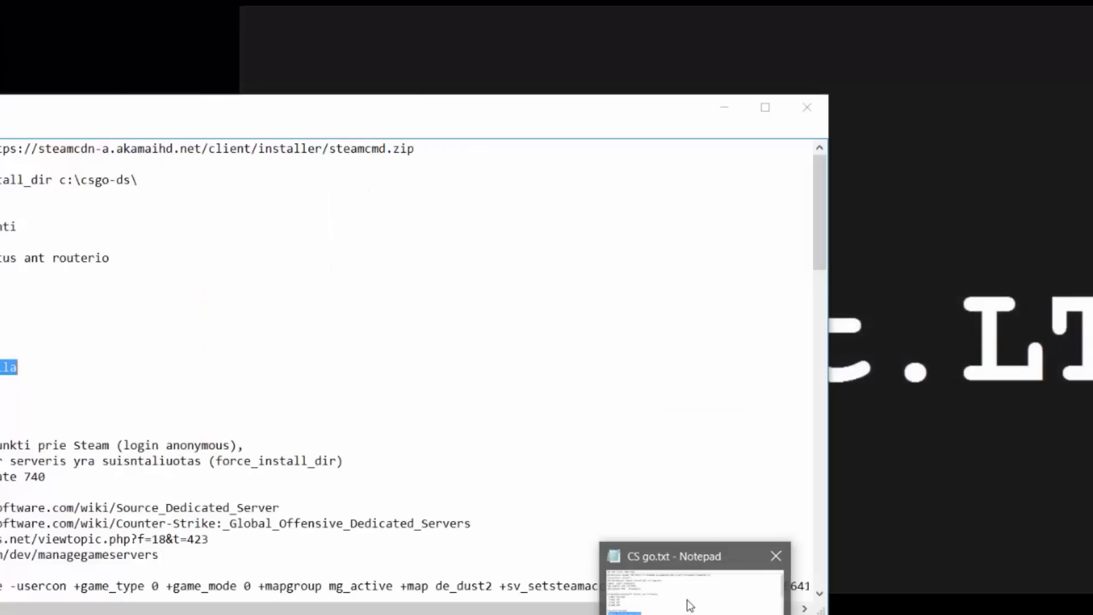
pyautogui.click(690, 608)
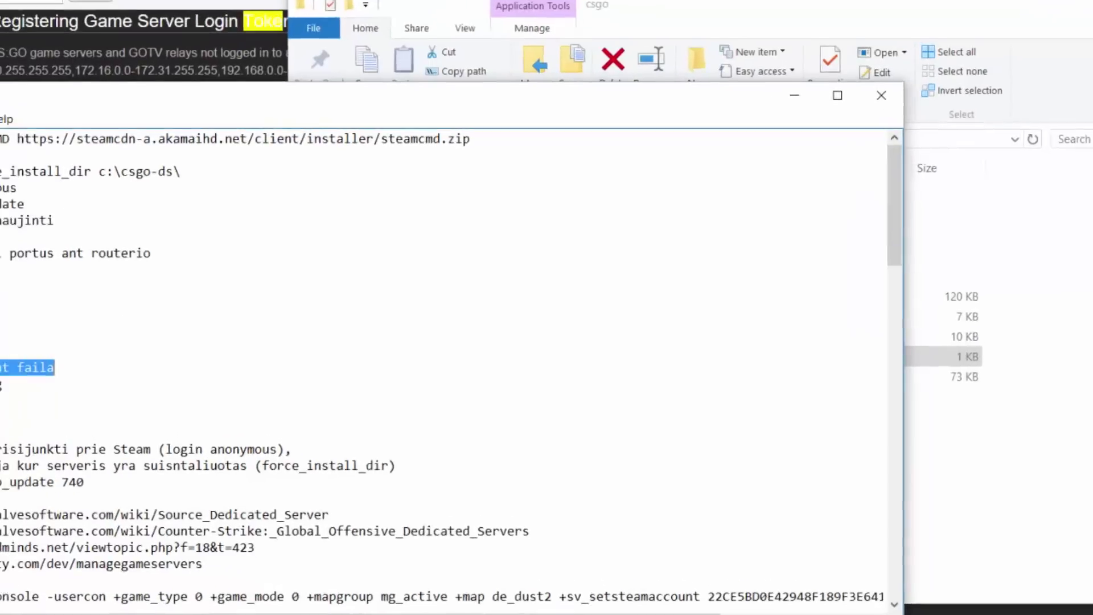
pyautogui.click(116, 243)
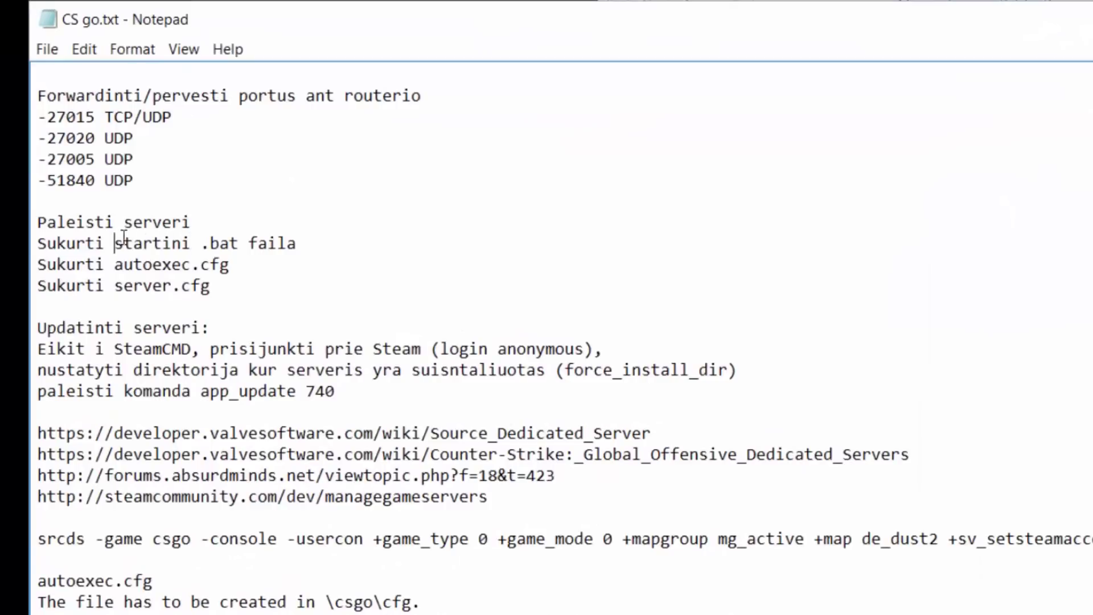
# Read the autoexec.cfg notes in CS go.txt: hostname, rcon password, and the \csgo\cfg location.
pyautogui.moveTo(123, 238); pyautogui.dragTo(319, 239)
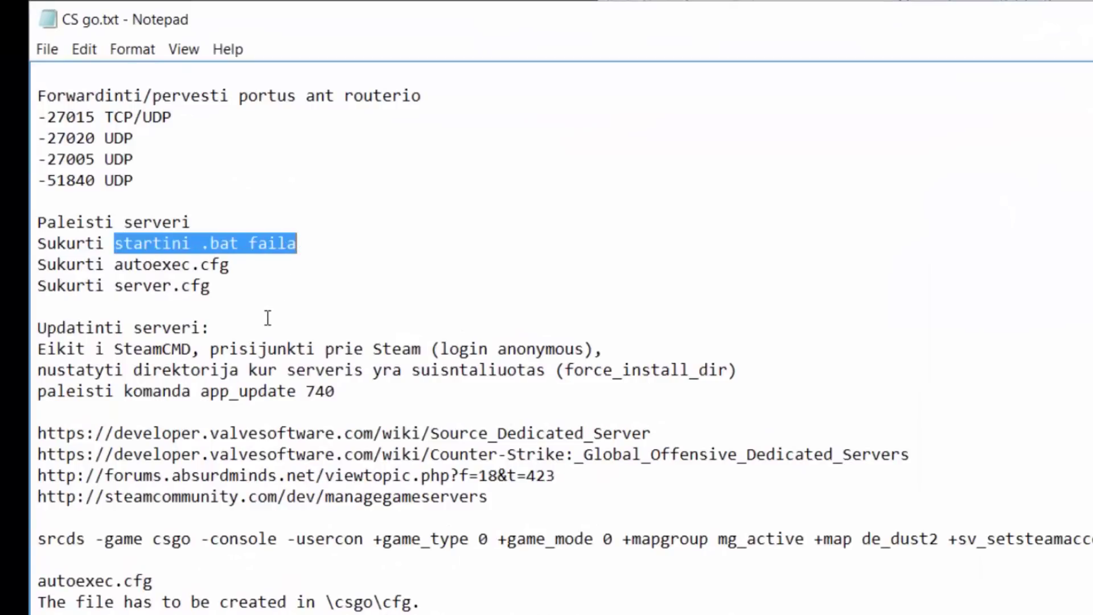
pyautogui.moveTo(39, 580); pyautogui.dragTo(183, 577)
pyautogui.scroll(-4, 272, 399)
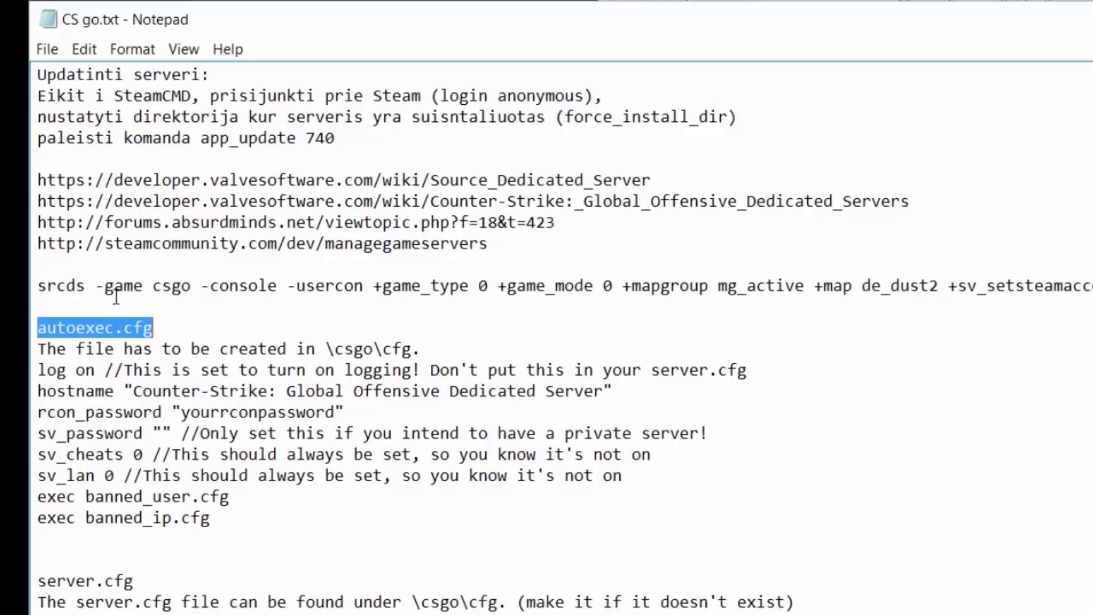
pyautogui.moveTo(124, 391); pyautogui.dragTo(619, 387)
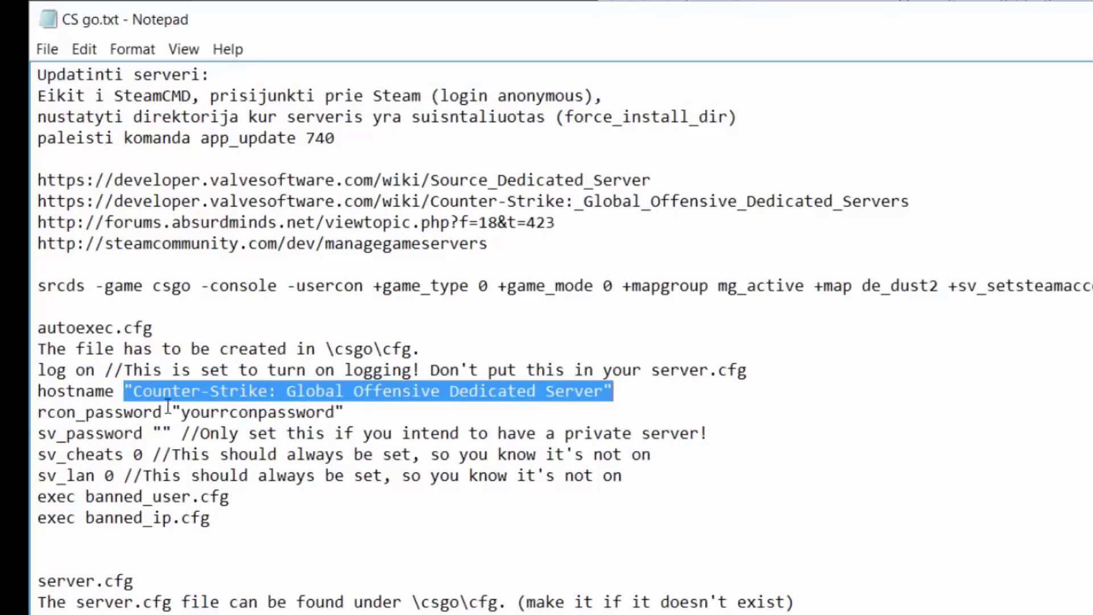
pyautogui.moveTo(115, 411); pyautogui.dragTo(353, 409)
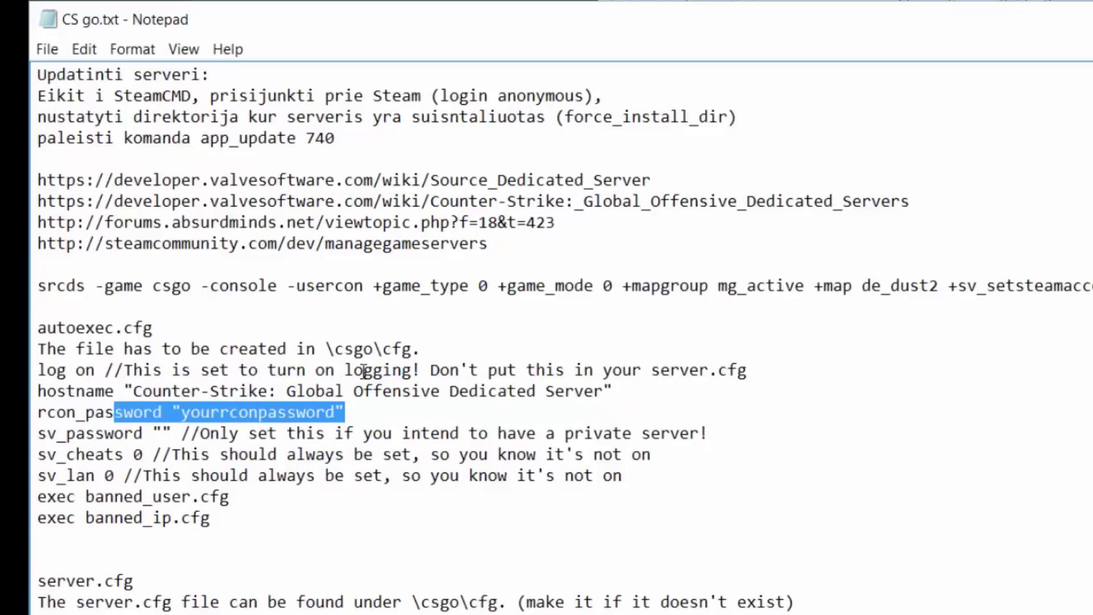
pyautogui.click(50, 328)
pyautogui.moveTo(50, 328); pyautogui.dragTo(203, 348)
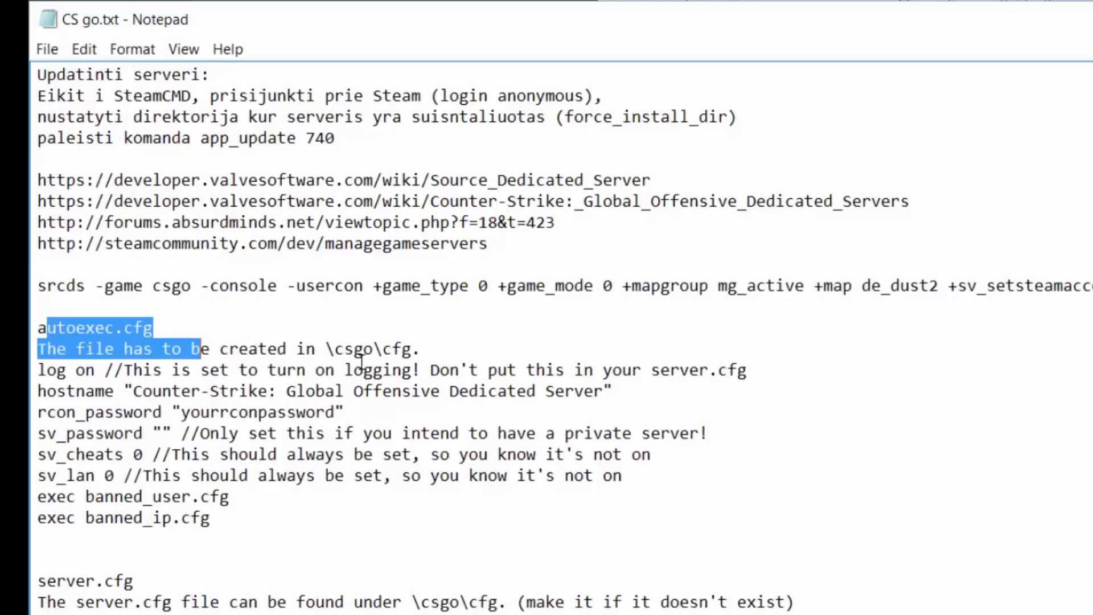
pyautogui.moveTo(326, 349); pyautogui.dragTo(412, 349)
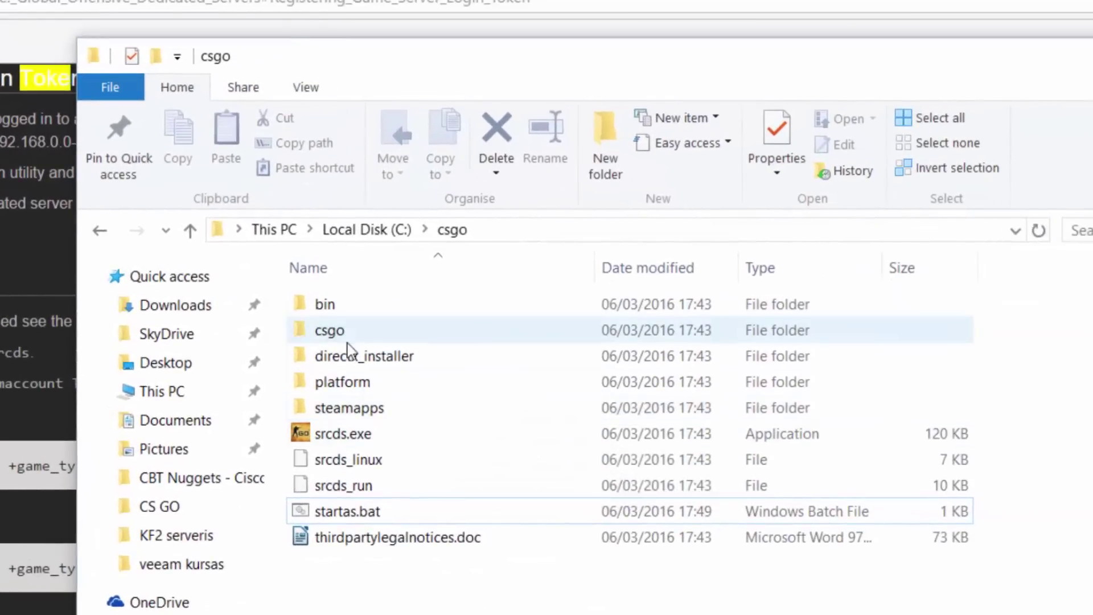
# Open C:\csgo\csgo\cfg in File Explorer to list the server's config files.
pyautogui.doubleClick(334, 333)
pyautogui.doubleClick(347, 336)
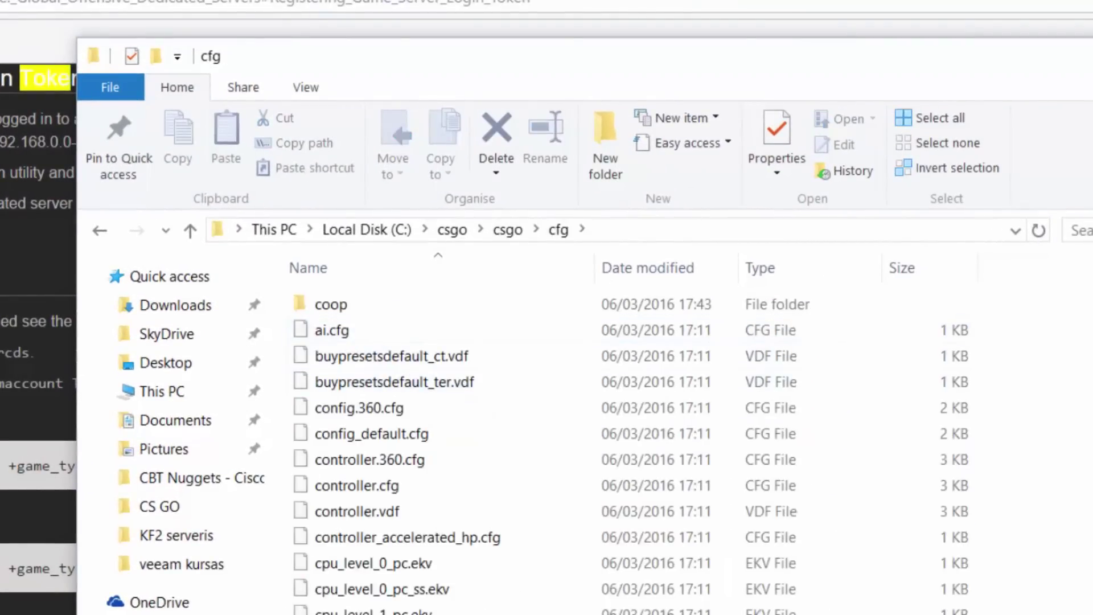
pyautogui.hotkey('alt', 'Tab')
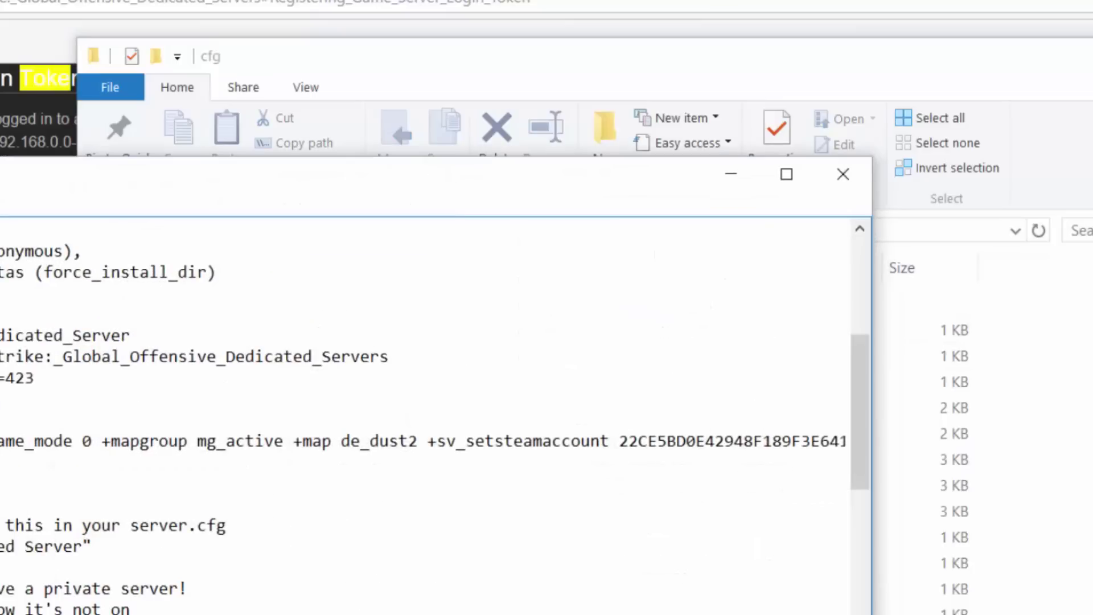
pyautogui.click(1007, 378)
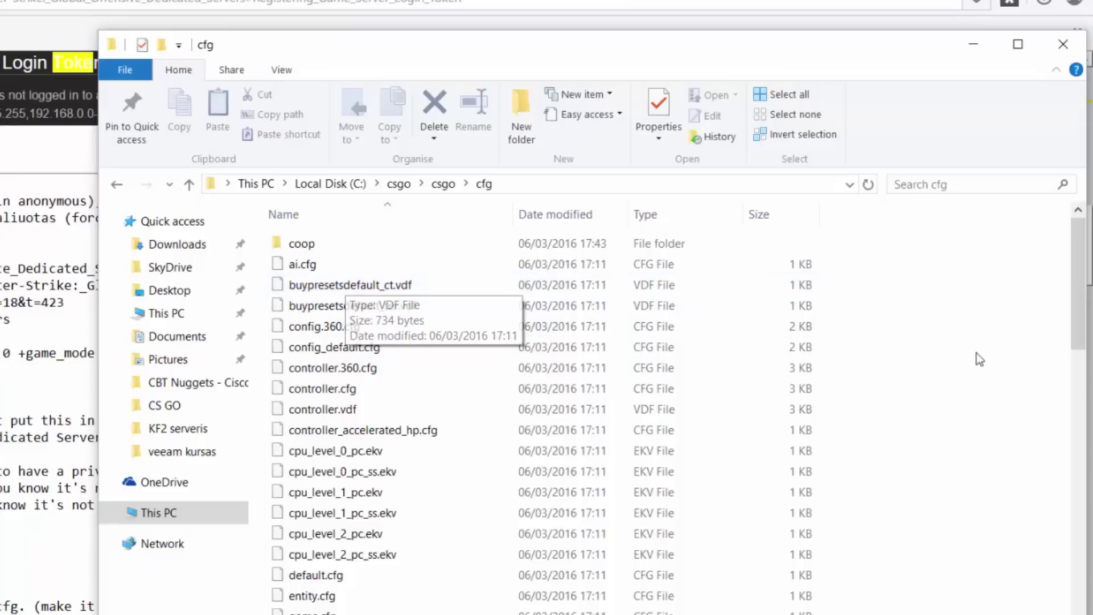
# Create a new text document in the cfg folder and open it in Notepad.
pyautogui.rightClick(935, 307)
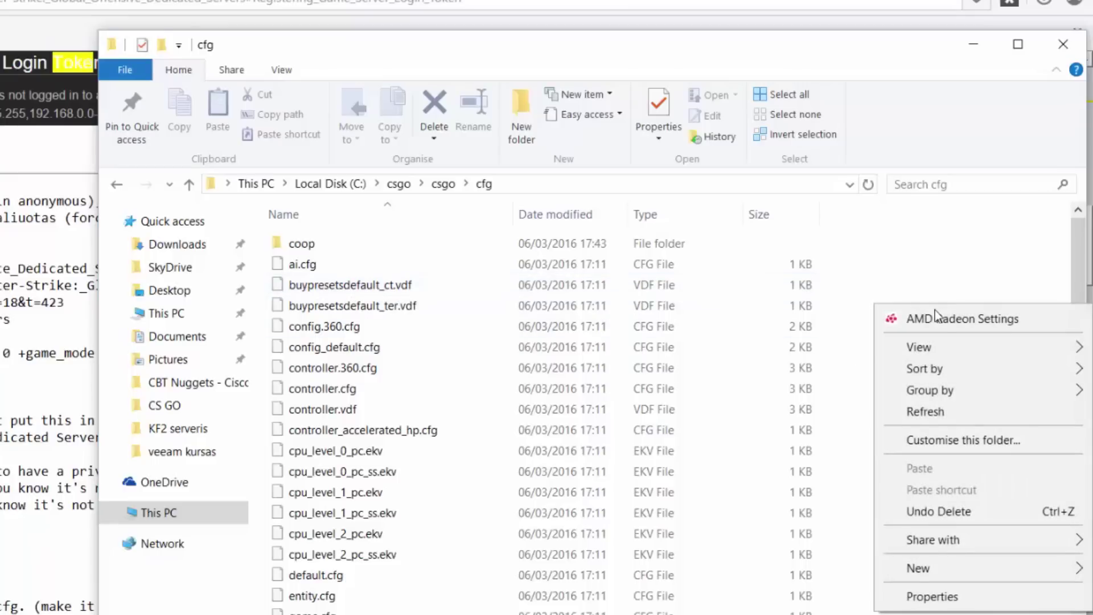
pyautogui.moveTo(927, 575)
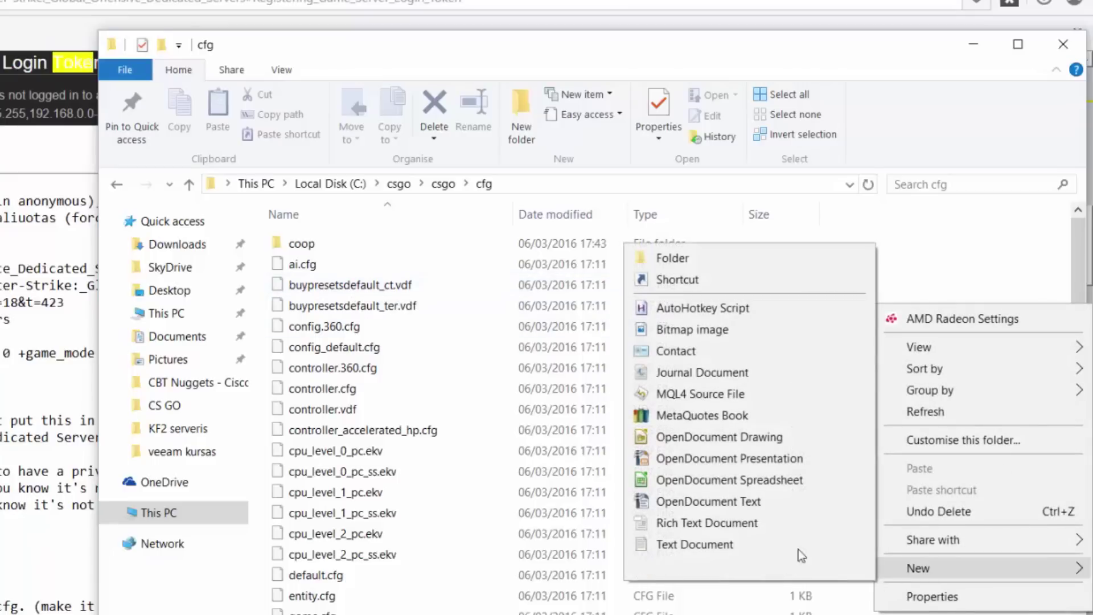
pyautogui.click(747, 545)
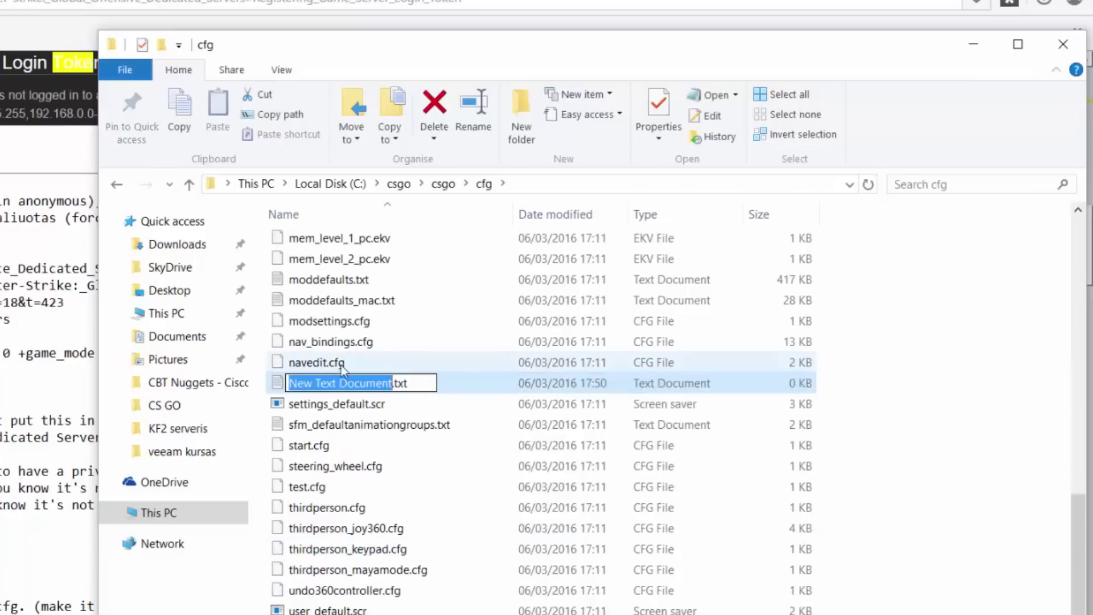
pyautogui.doubleClick(277, 383)
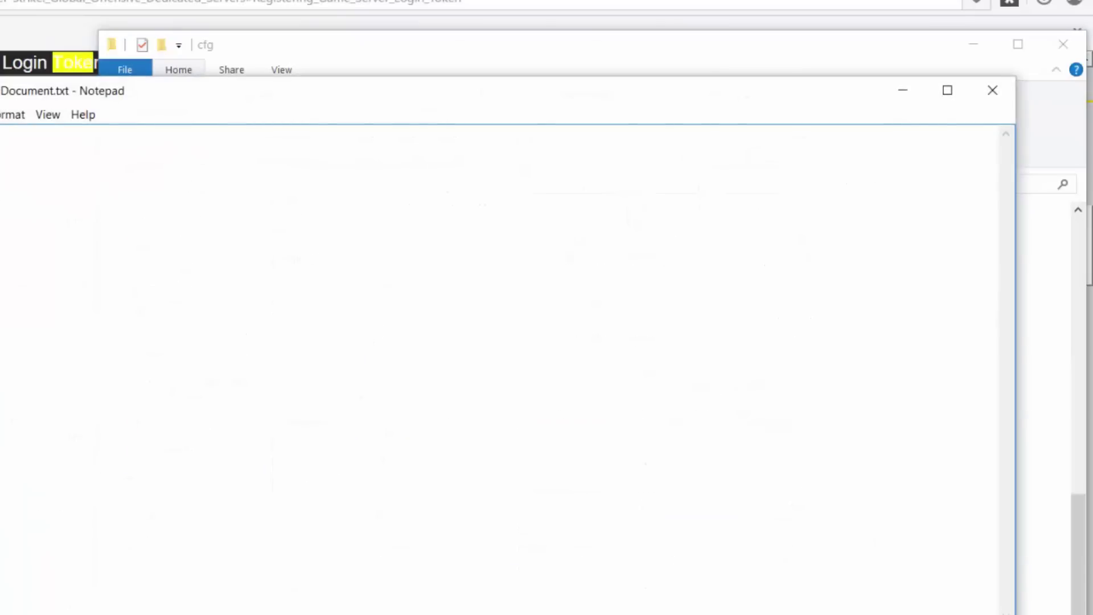
# Save the blank document as autoexec.cfg with the All Files type.
pyautogui.hotkey('alt', 'f')
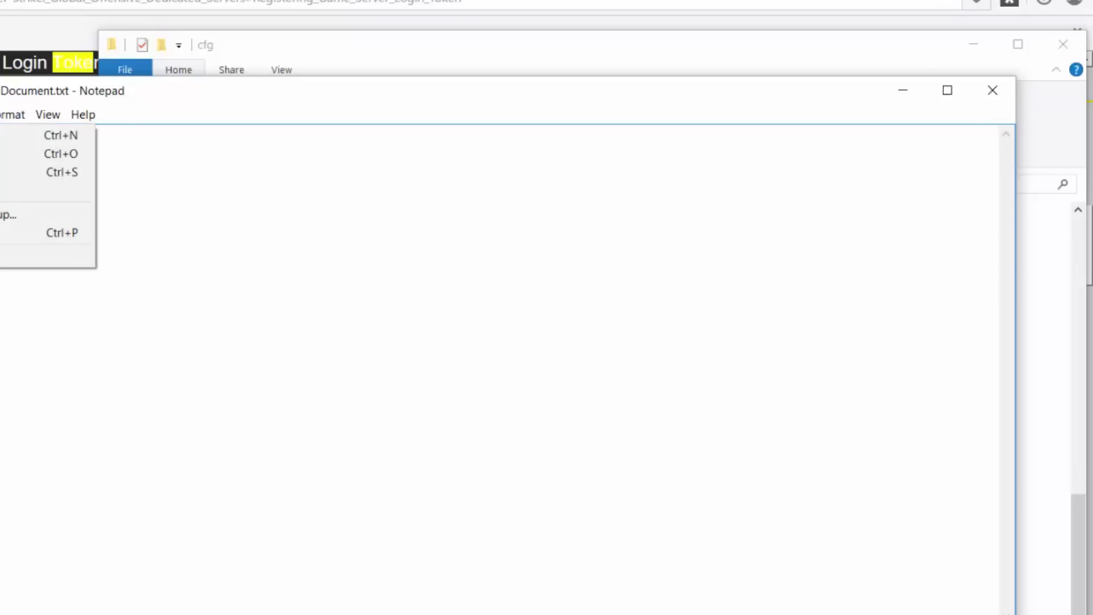
pyautogui.click(15, 194)
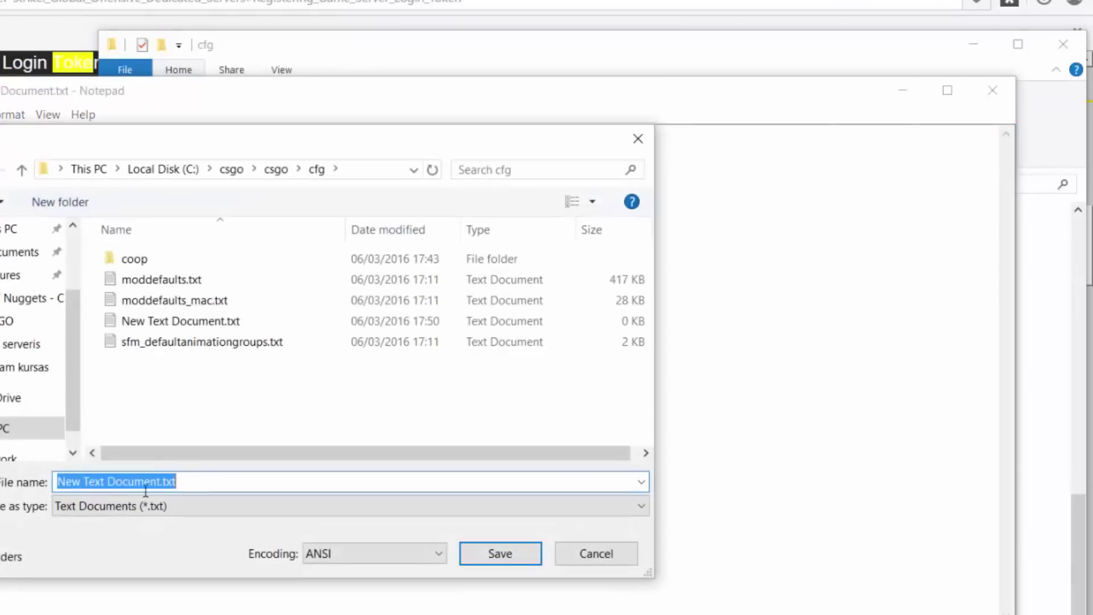
pyautogui.click(115, 511)
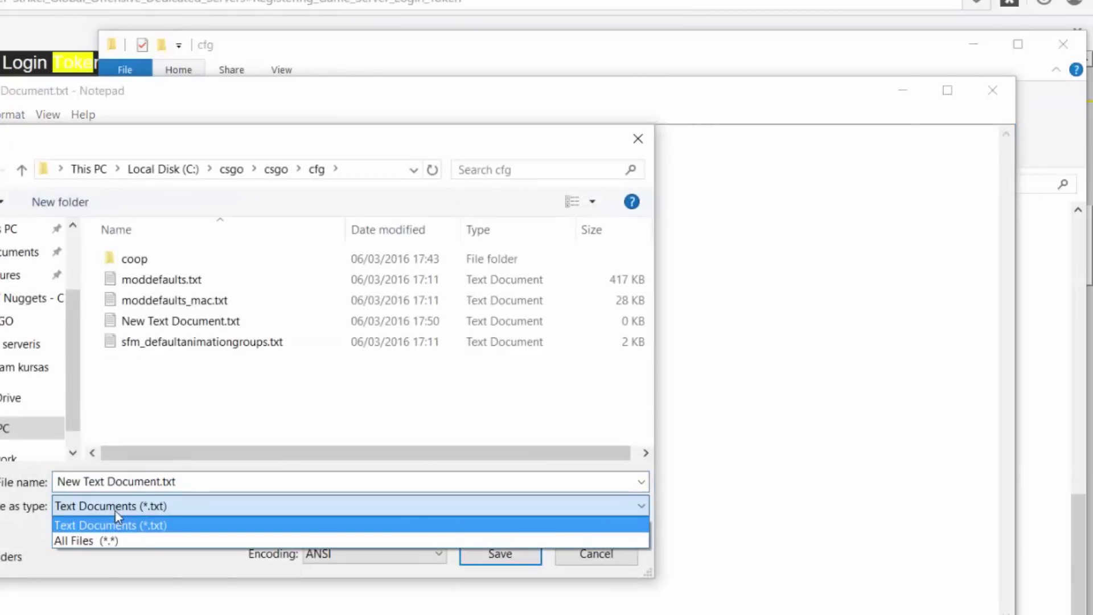
pyautogui.click(81, 541)
pyautogui.click(199, 483)
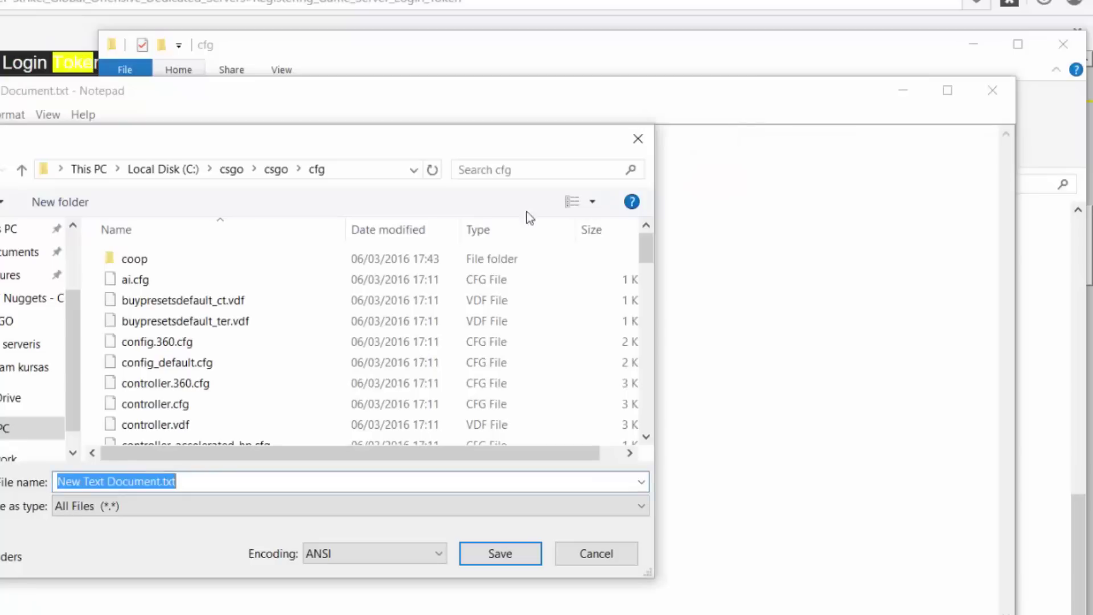
pyautogui.write('autoexec.cfg')
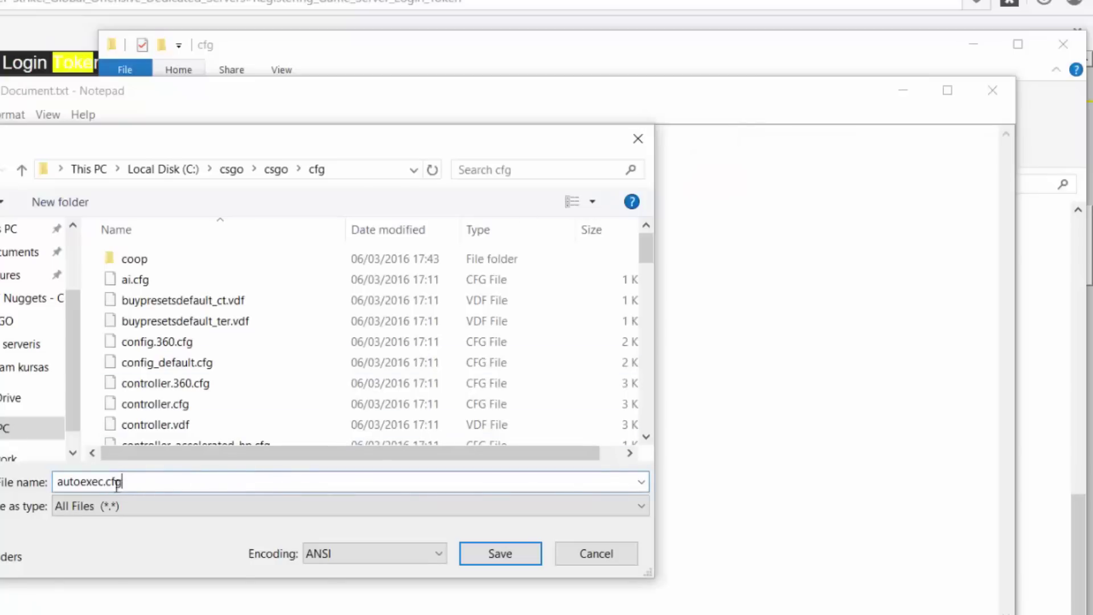
pyautogui.click(497, 555)
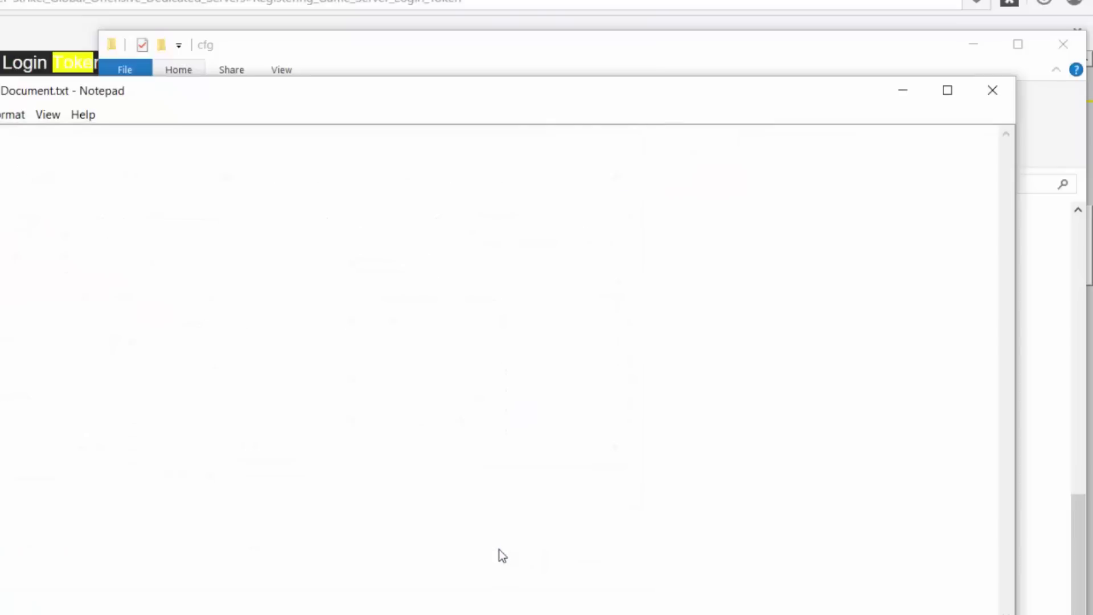
# Close the empty document and select autoexec.cfg in the cfg folder.
pyautogui.click(993, 91)
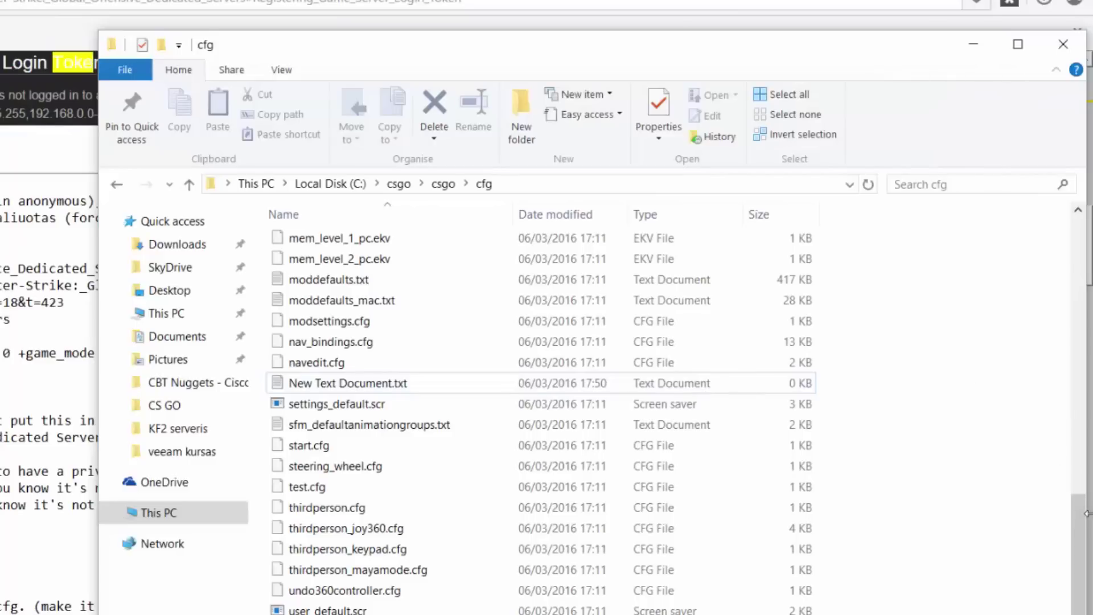
pyautogui.moveTo(1085, 535); pyautogui.dragTo(1084, 535)
pyautogui.scroll(7, 1069, 263)
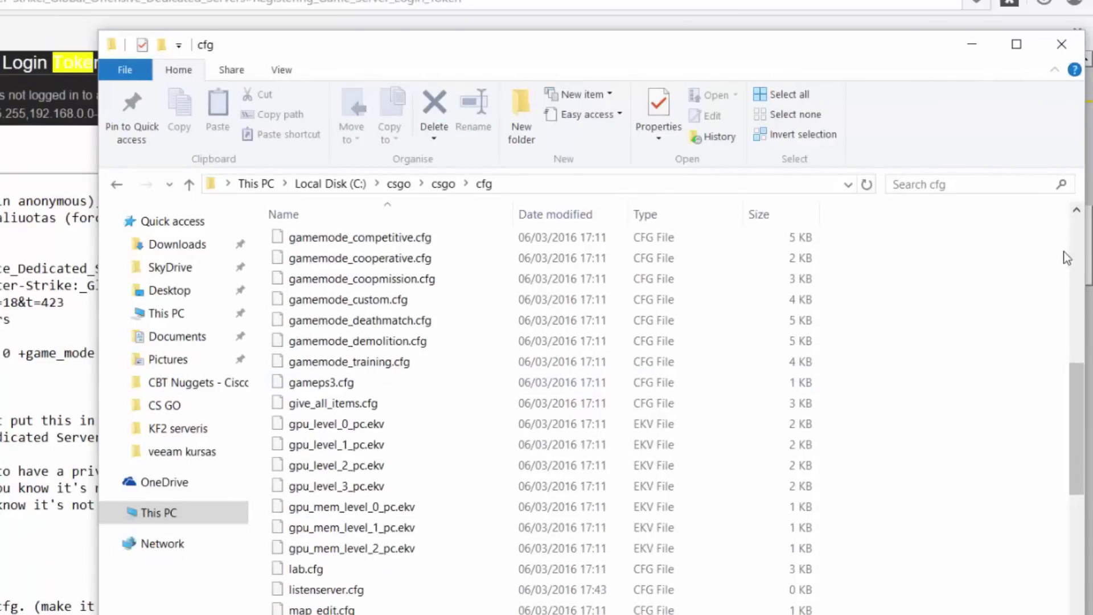
pyautogui.scroll(10, 1082, 234)
pyautogui.click(356, 287)
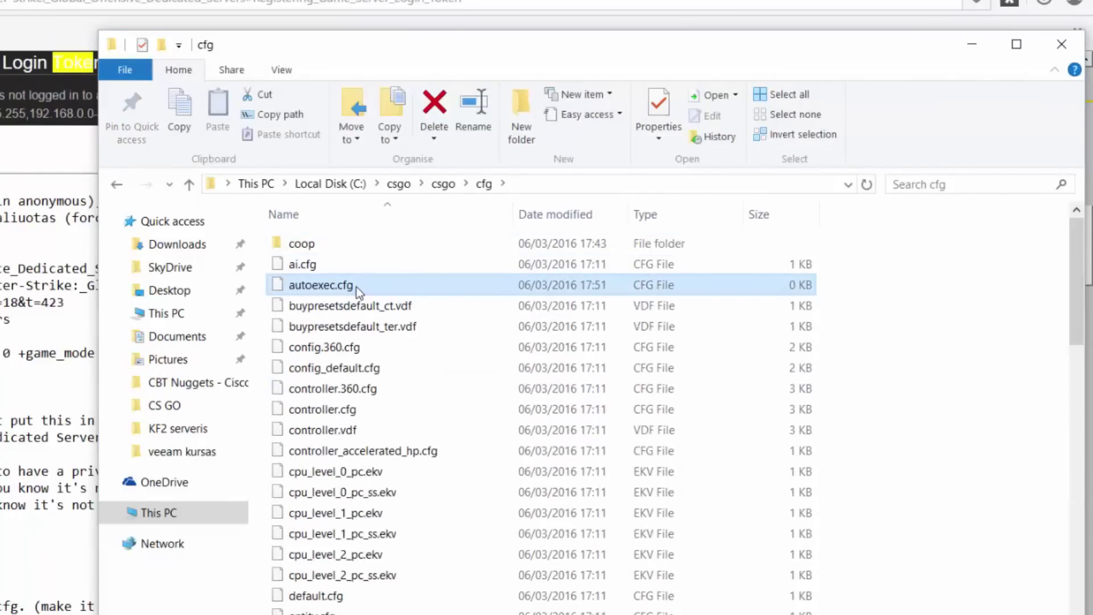
# Open autoexec.cfg with Notepad via Open with, without making Notepad the default app.
pyautogui.rightClick(316, 288)
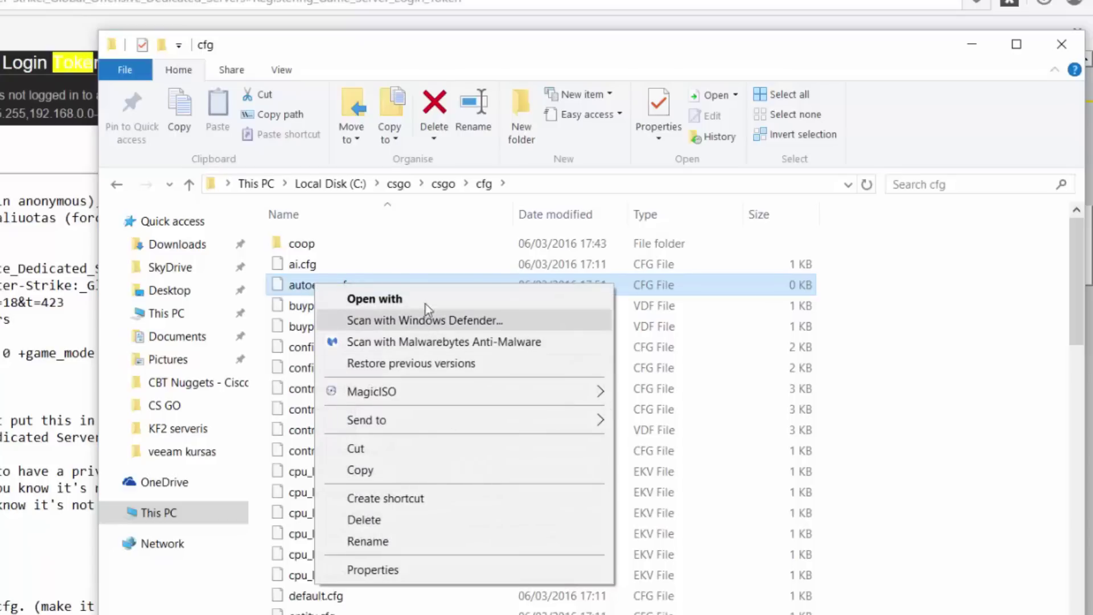
pyautogui.click(385, 305)
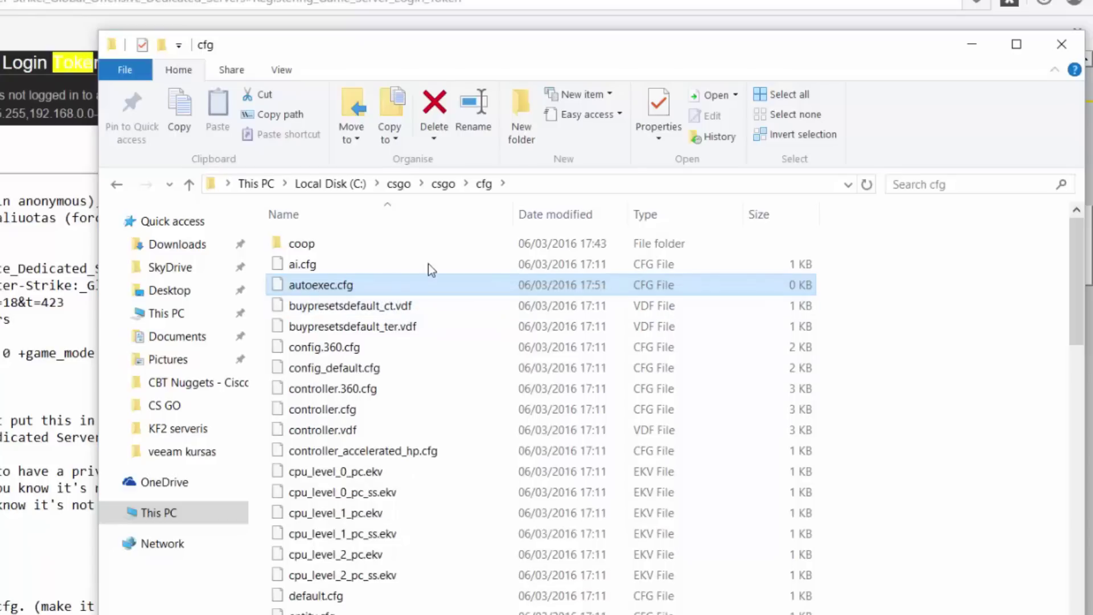
pyautogui.click(241, 340)
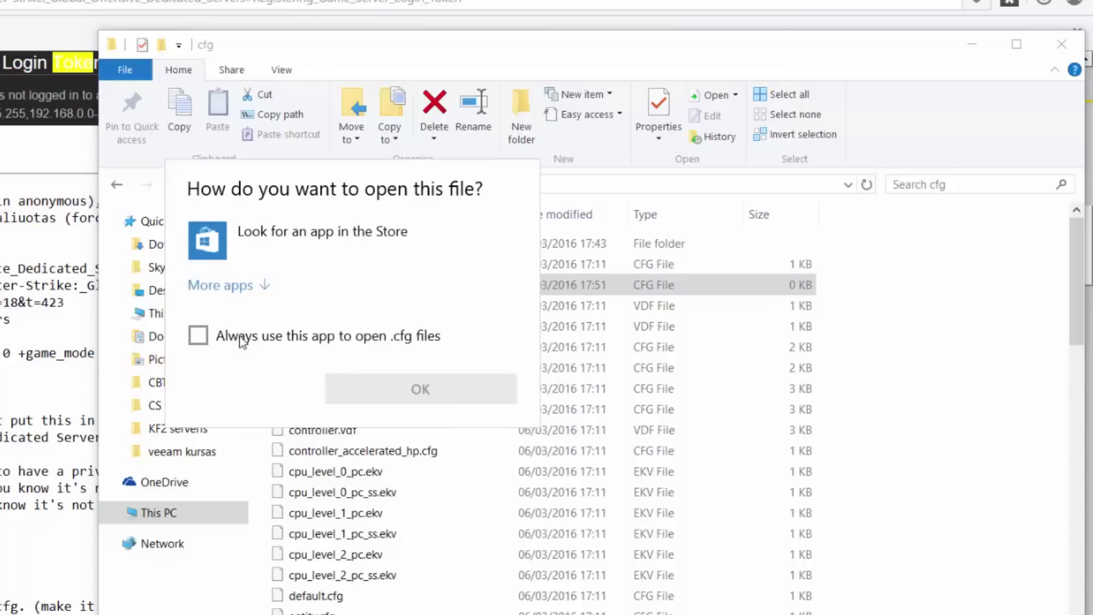
pyautogui.click(261, 287)
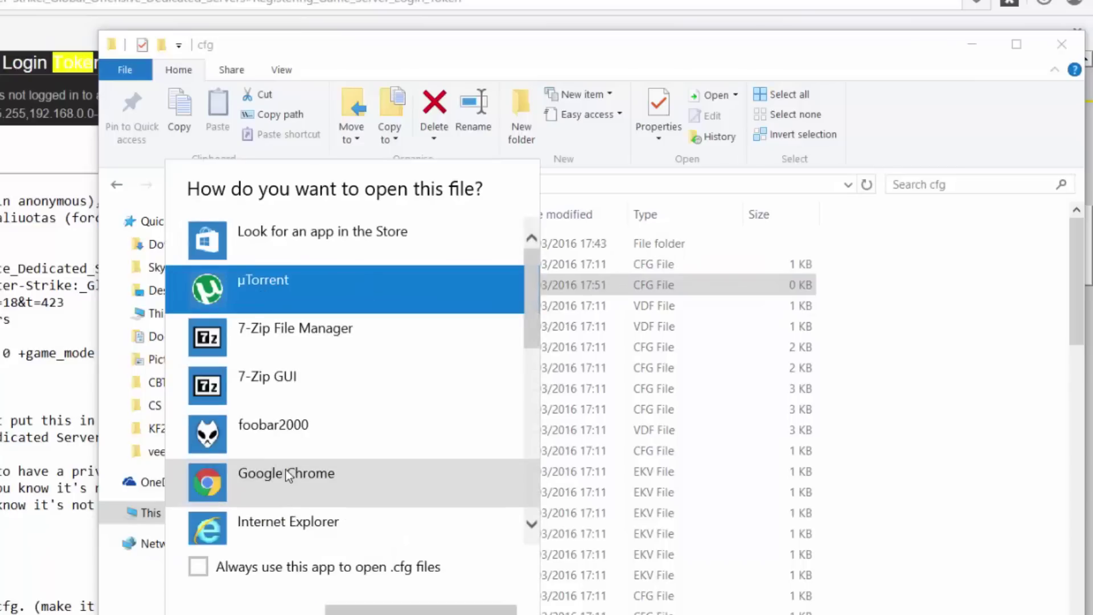
pyautogui.scroll(-3, 357, 390)
pyautogui.scroll(-4, 336, 461)
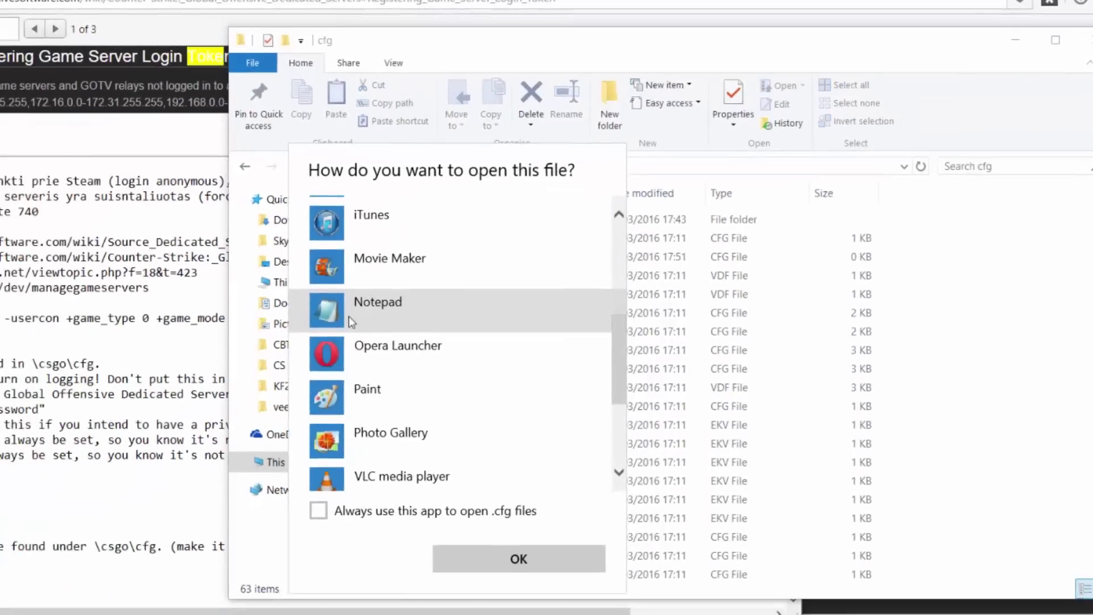
pyautogui.doubleClick(349, 311)
pyautogui.click(22, 410)
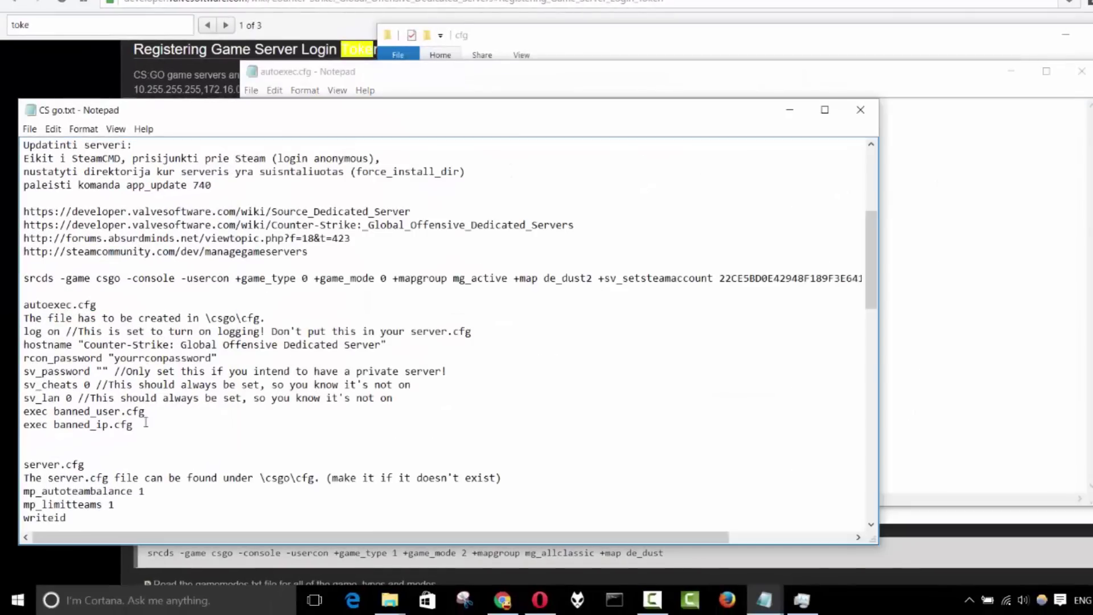
# Copy the autoexec settings lines from the notes into autoexec.cfg, dropping the instruction line.
pyautogui.moveTo(133, 425); pyautogui.dragTo(25, 318)
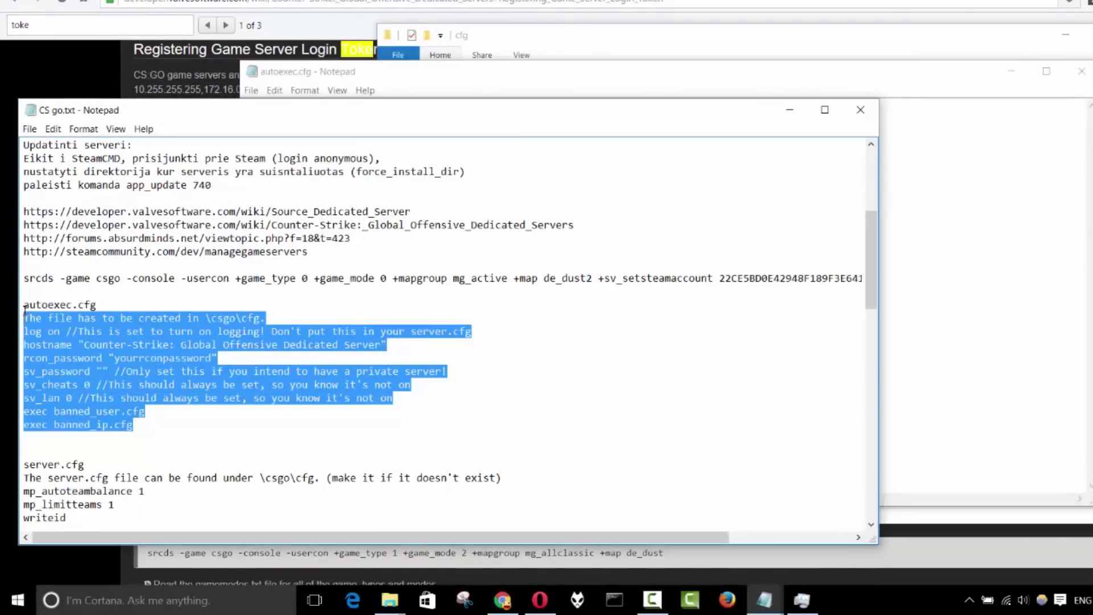
pyautogui.hotkey('ctrl', 'c')
pyautogui.click(1000, 227)
pyautogui.hotkey('ctrl', 'v')
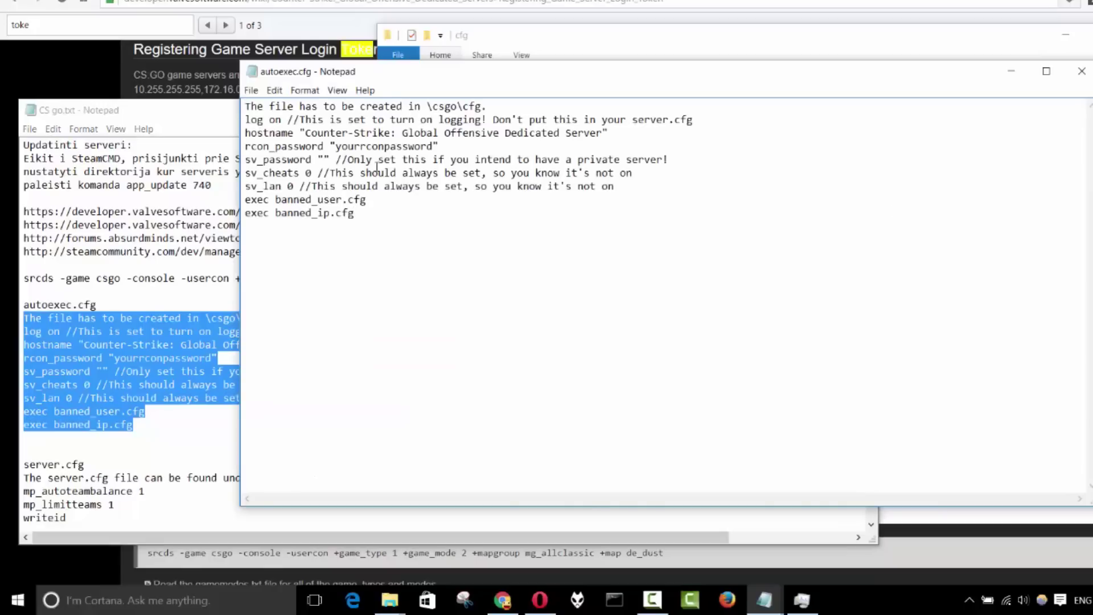
pyautogui.moveTo(511, 102); pyautogui.dragTo(245, 105)
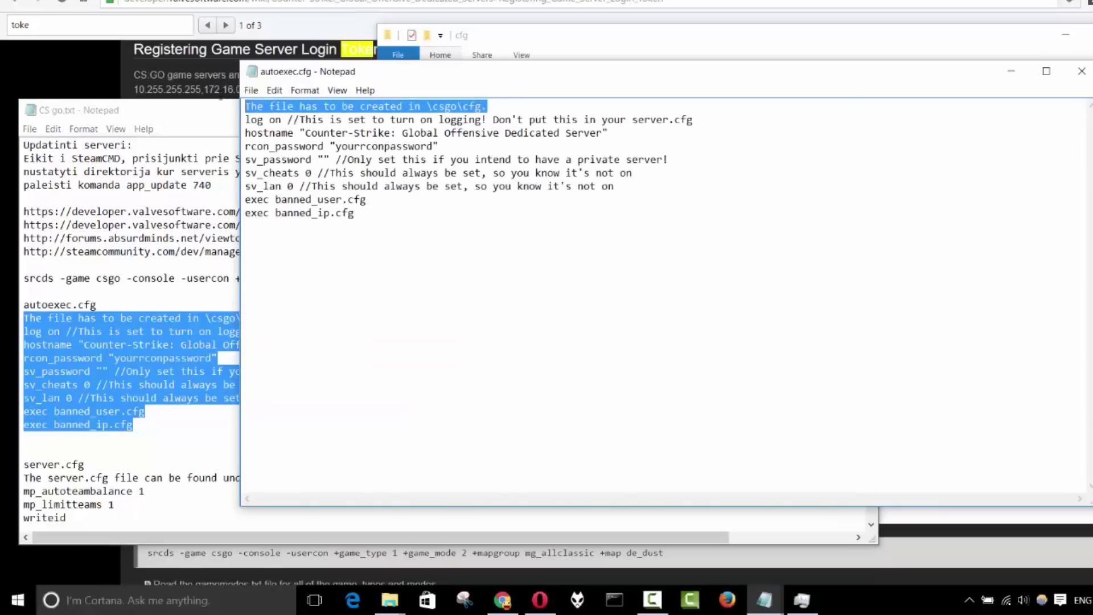
pyautogui.press('Delete')
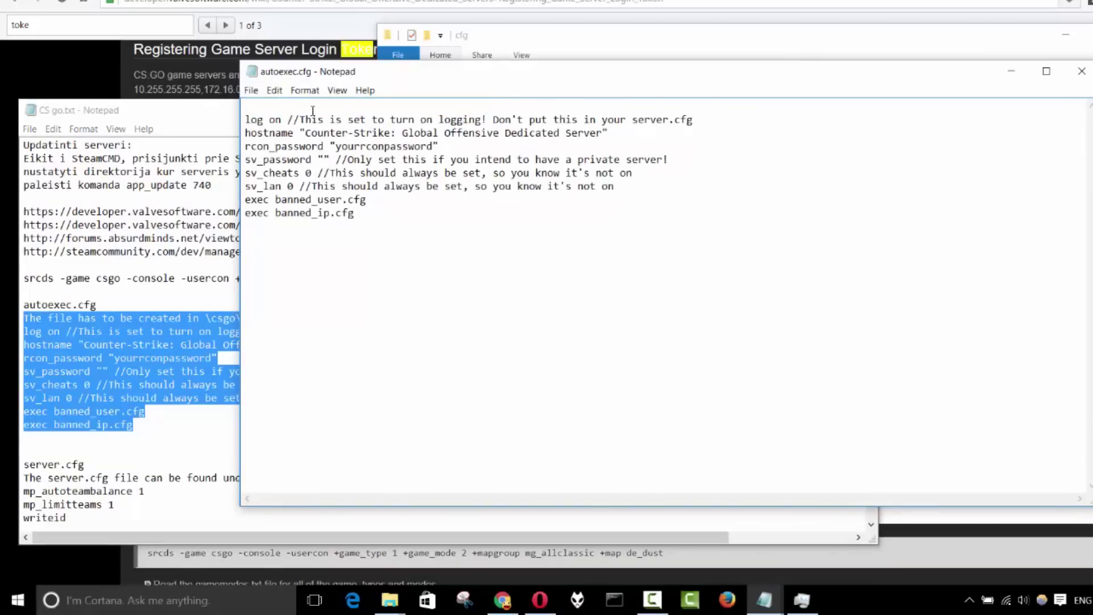
pyautogui.press('Delete')
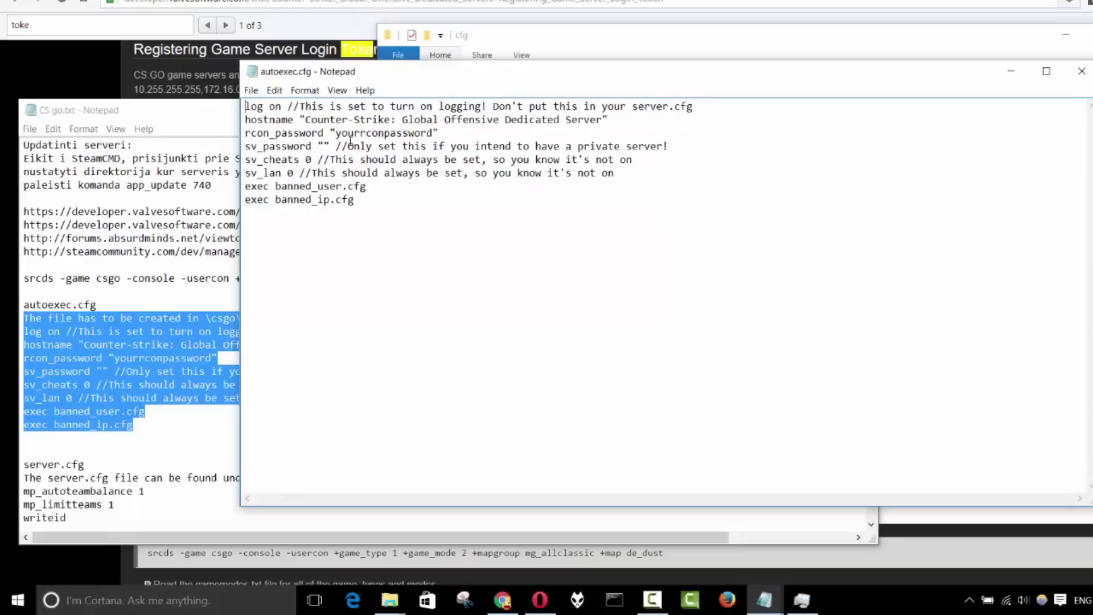
# Set a new rcon password, comment out sv_password with //, and rename hostname to Klauskit CS Serveris.
pyautogui.moveTo(337, 134); pyautogui.dragTo(435, 130)
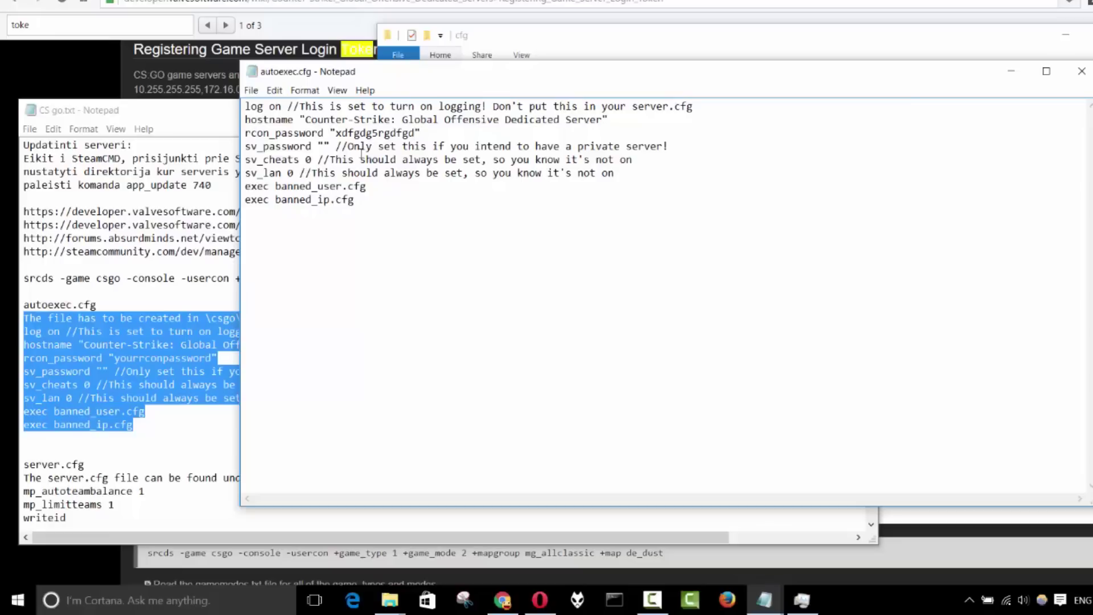
pyautogui.moveTo(245, 147); pyautogui.dragTo(681, 148)
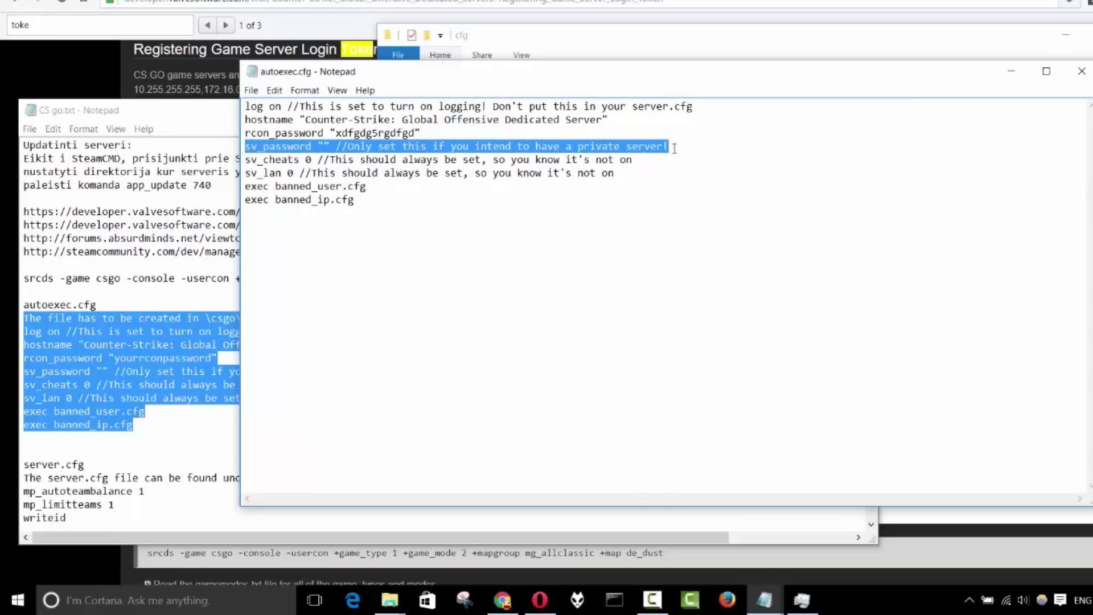
pyautogui.click(247, 147)
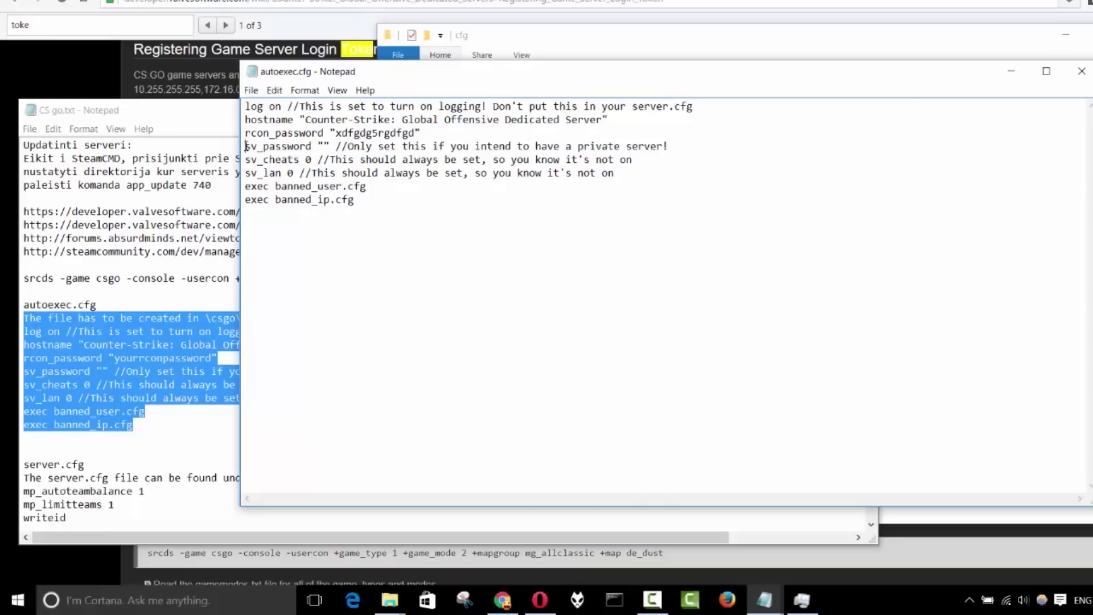
pyautogui.write('//')
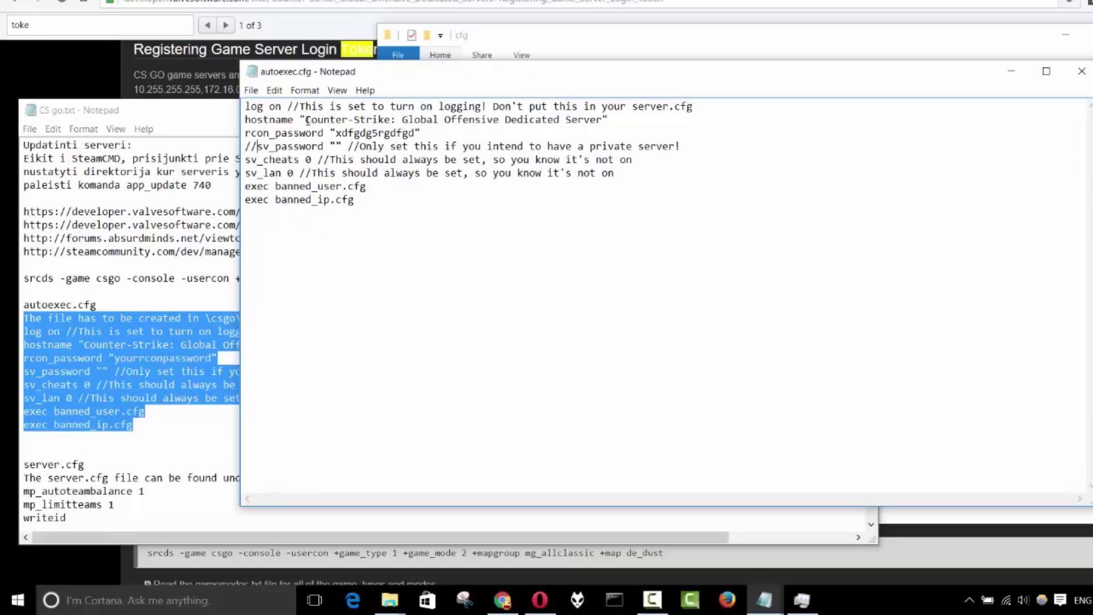
pyautogui.moveTo(306, 120); pyautogui.dragTo(602, 122)
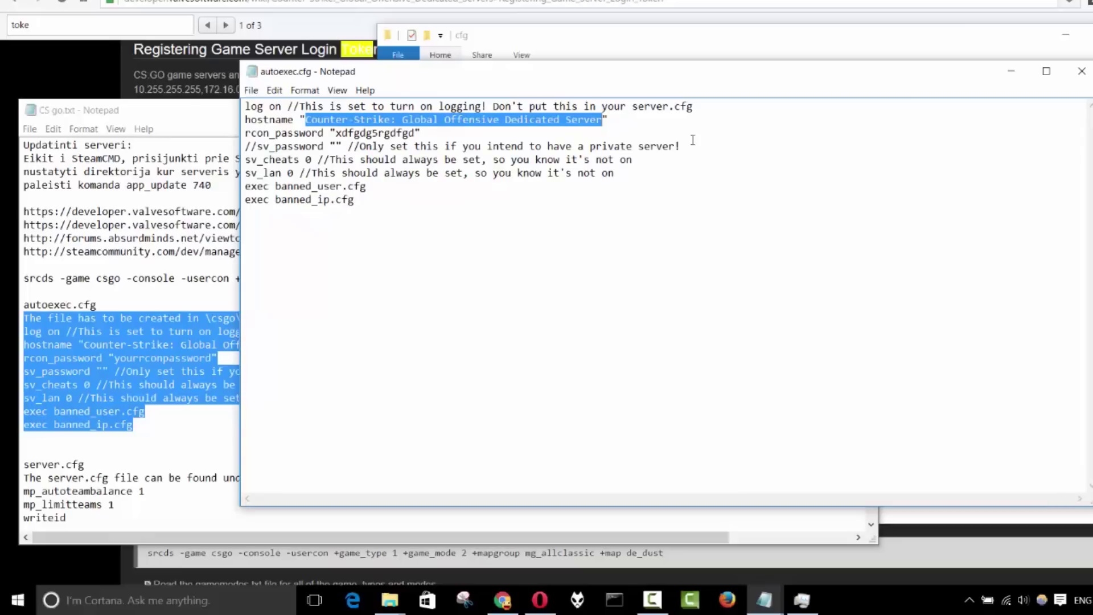
pyautogui.write('Klauskit CS Serveris')
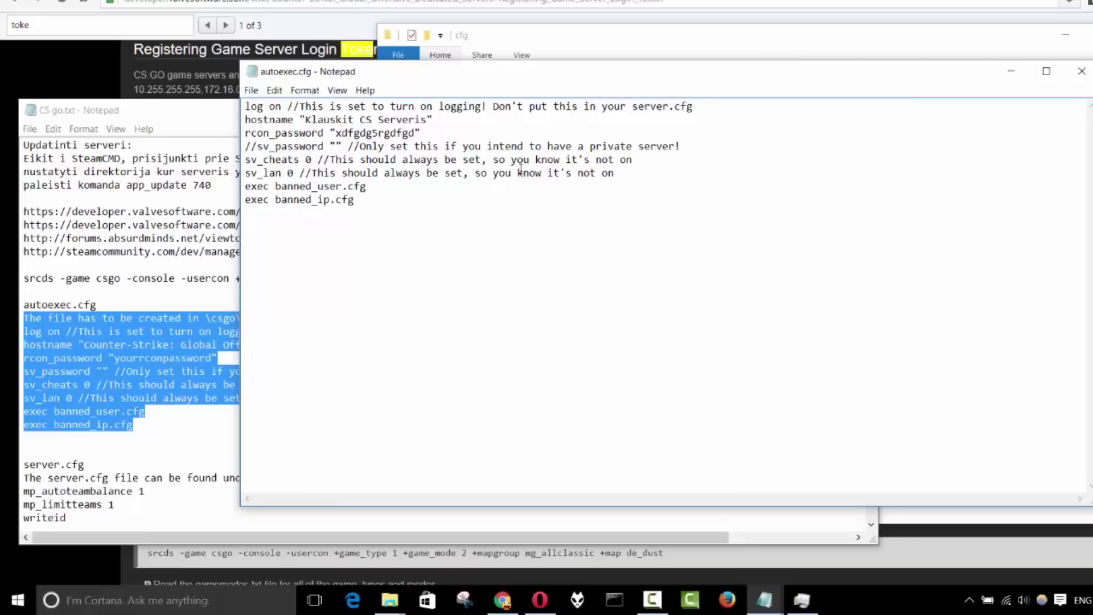
# Save autoexec.cfg and close its window.
pyautogui.click(251, 90)
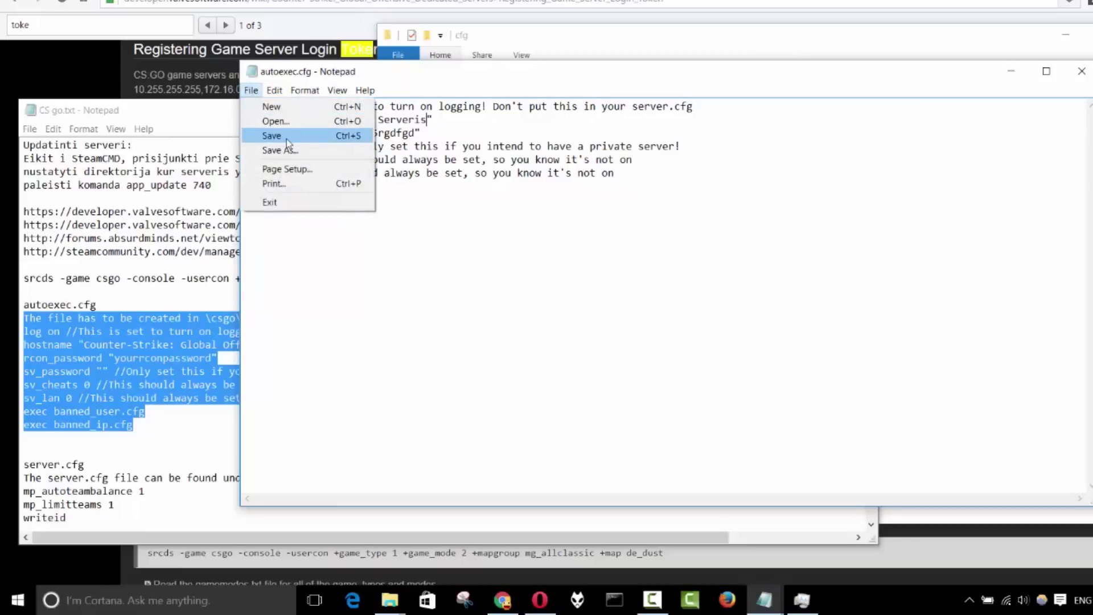
pyautogui.click(282, 134)
pyautogui.click(1082, 71)
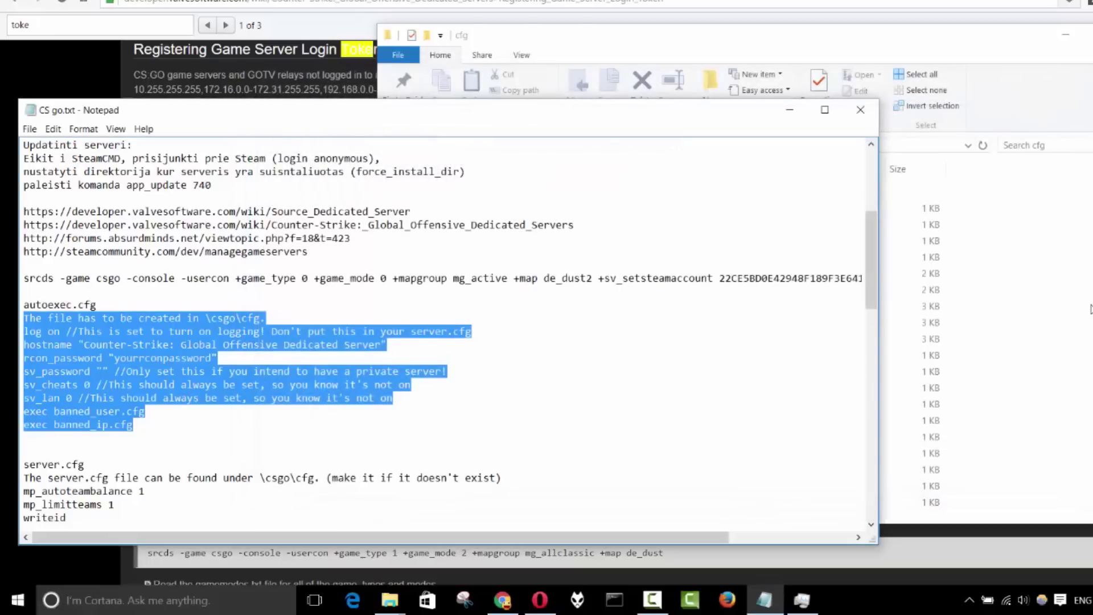
# Find the wiki's server.cfg section and its \csgo\cfg location, then select autoexec.cfg in Explorer.
pyautogui.moveTo(60, 296); pyautogui.dragTo(118, 411)
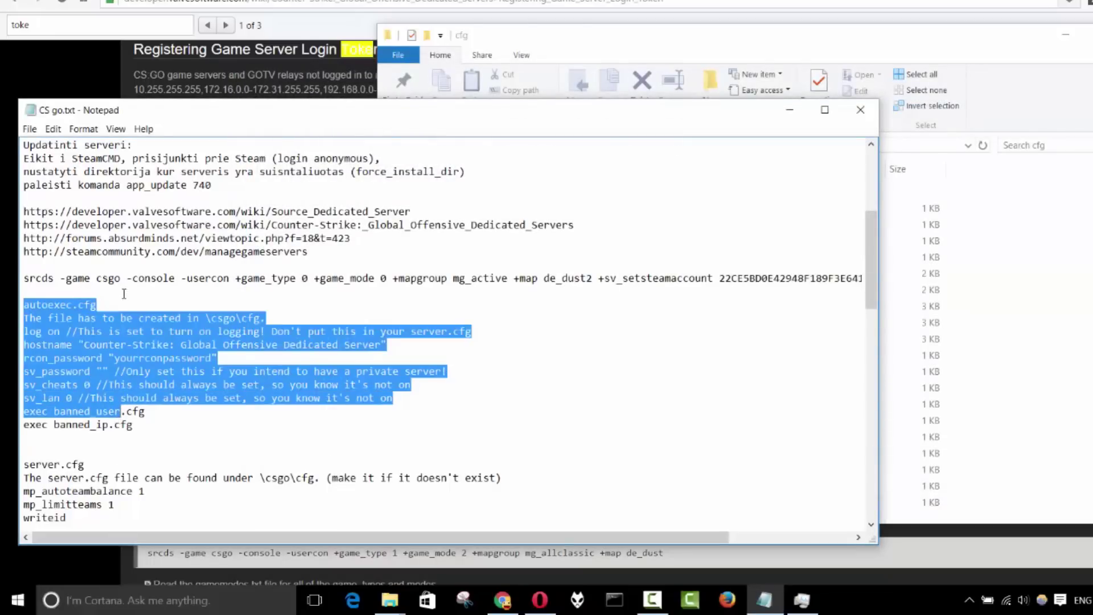
pyautogui.hotkey('alt', 'Tab')
pyautogui.scroll(-10, 358, 238)
pyautogui.scroll(-10, 341, 264)
pyautogui.moveTo(156, 211); pyautogui.dragTo(201, 304)
pyautogui.scroll(-3, 201, 305)
pyautogui.moveTo(200, 193); pyautogui.dragTo(152, 189)
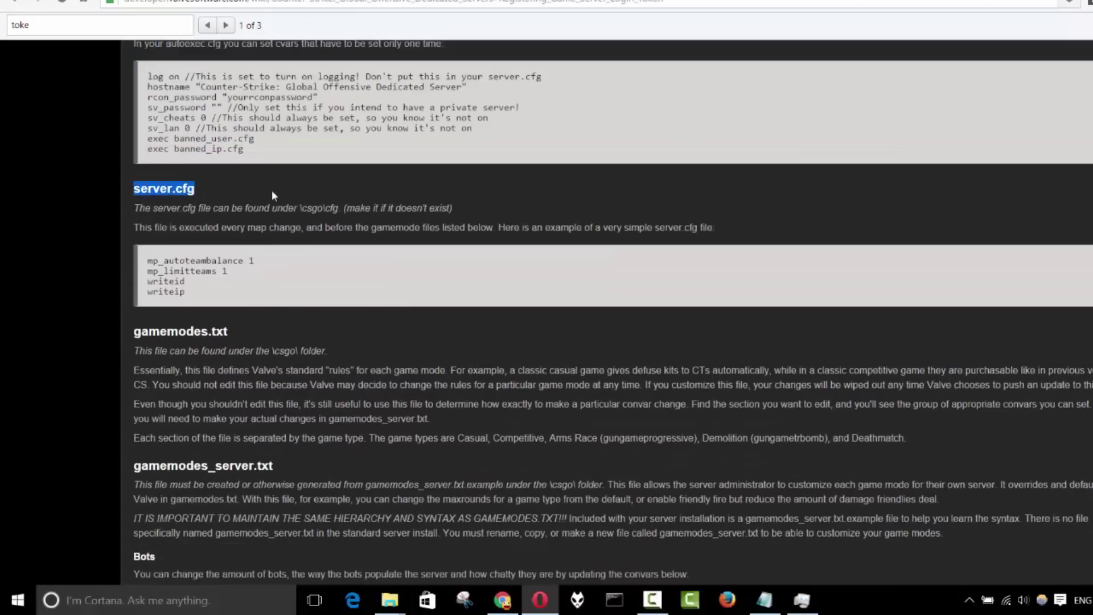
pyautogui.moveTo(297, 208); pyautogui.dragTo(339, 209)
pyautogui.hotkey('alt', 'Tab')
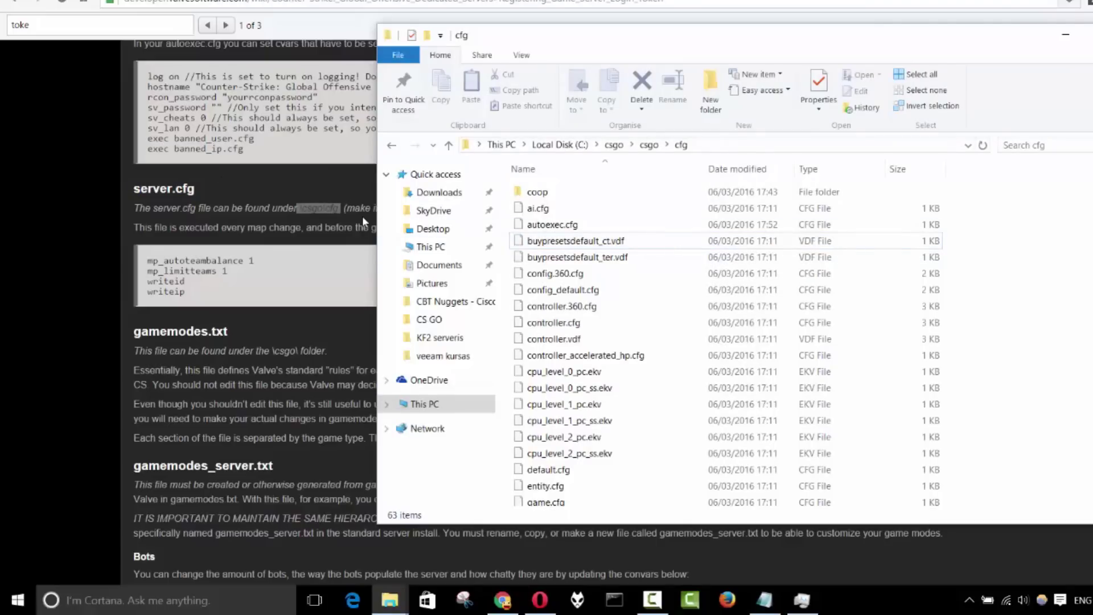
pyautogui.click(566, 225)
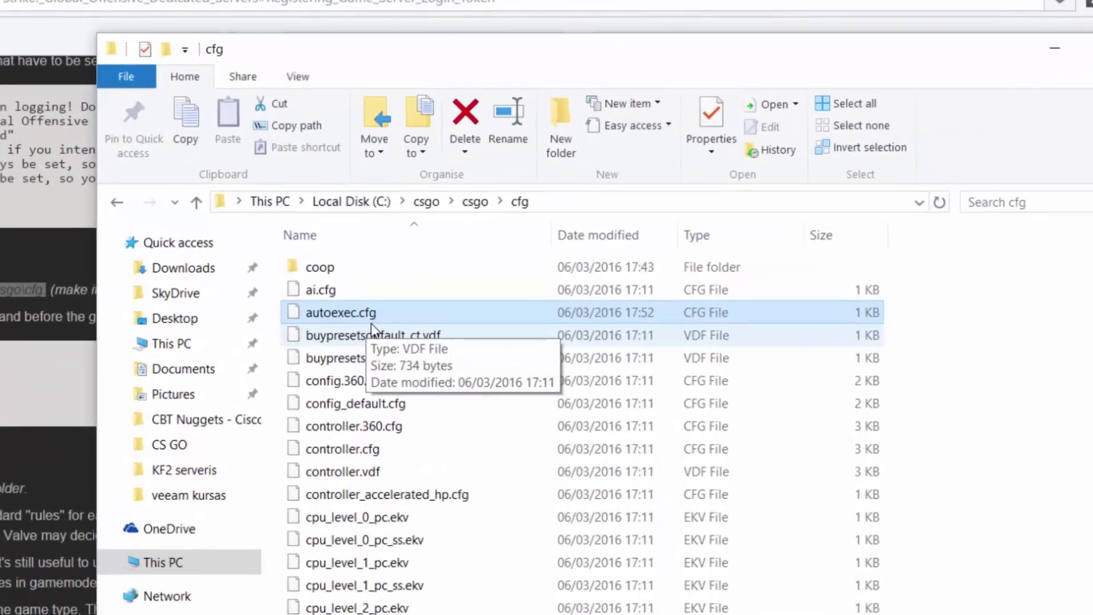
# Duplicate autoexec.cfg and rename the copy to server.cfg.
pyautogui.hotkey('ctrl', 'c')
pyautogui.hotkey('ctrl', 'v')
pyautogui.click(342, 319)
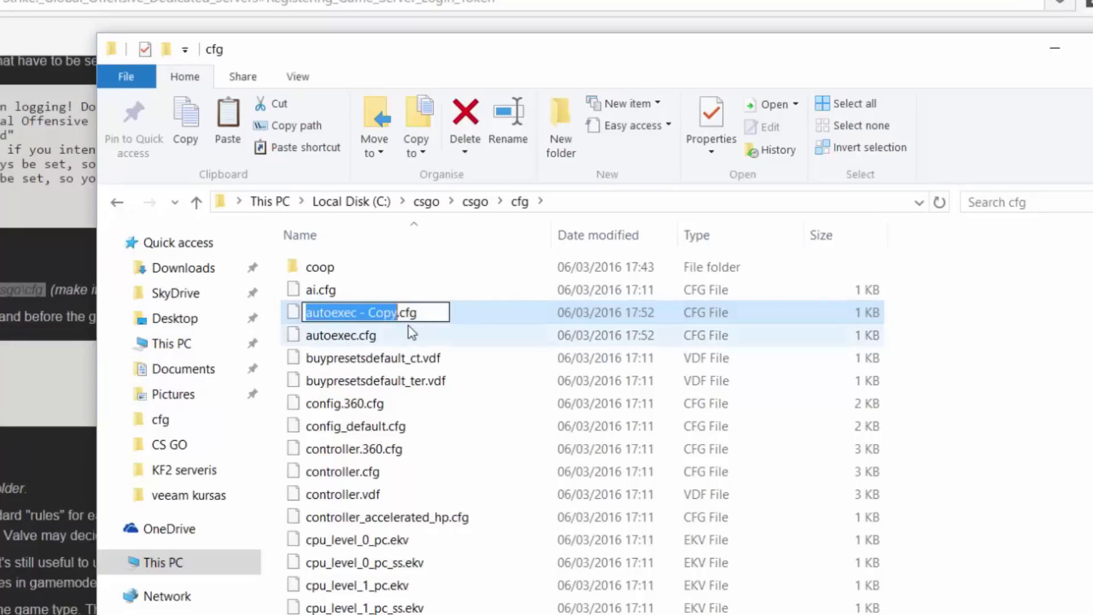
pyautogui.write('ser')
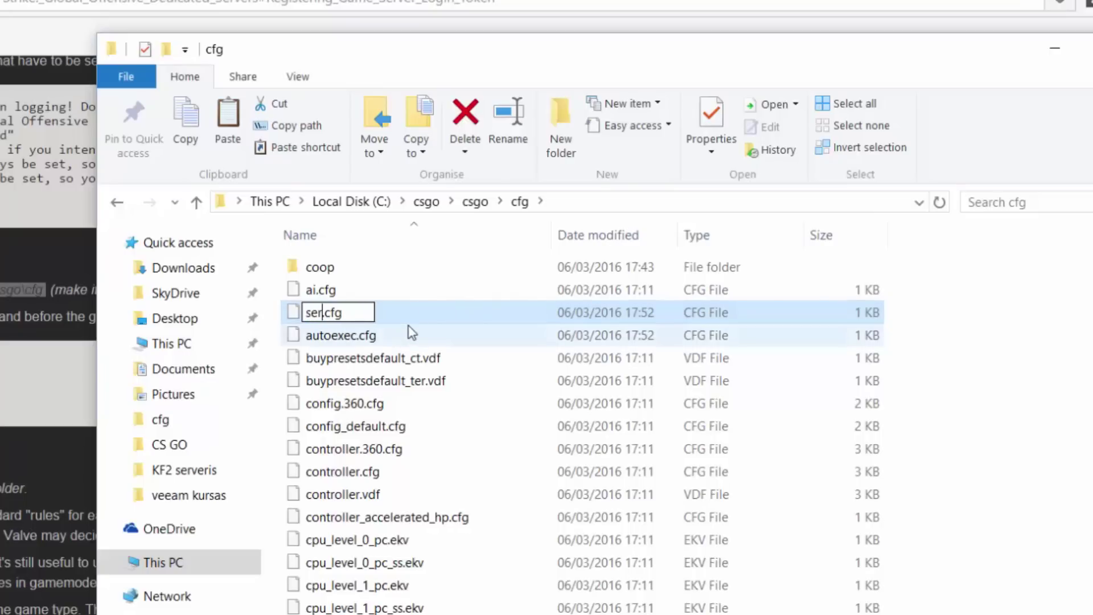
pyautogui.write('ver')
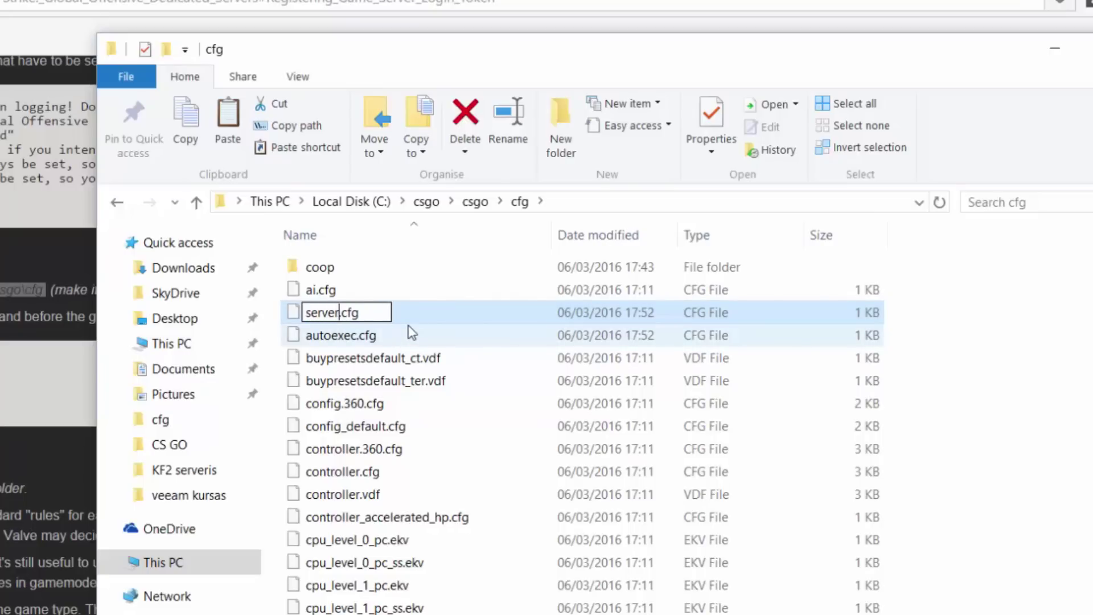
pyautogui.press('Return')
pyautogui.scroll(-8, 411, 332)
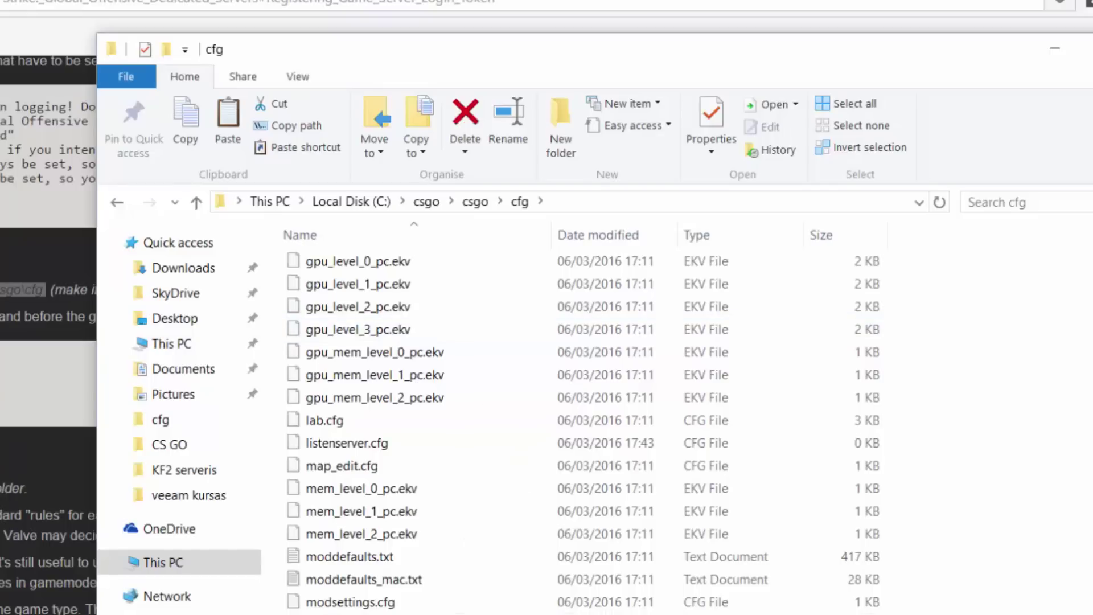
# Open server.cfg in Notepad and delete all of its copied contents.
pyautogui.rightClick(341, 361)
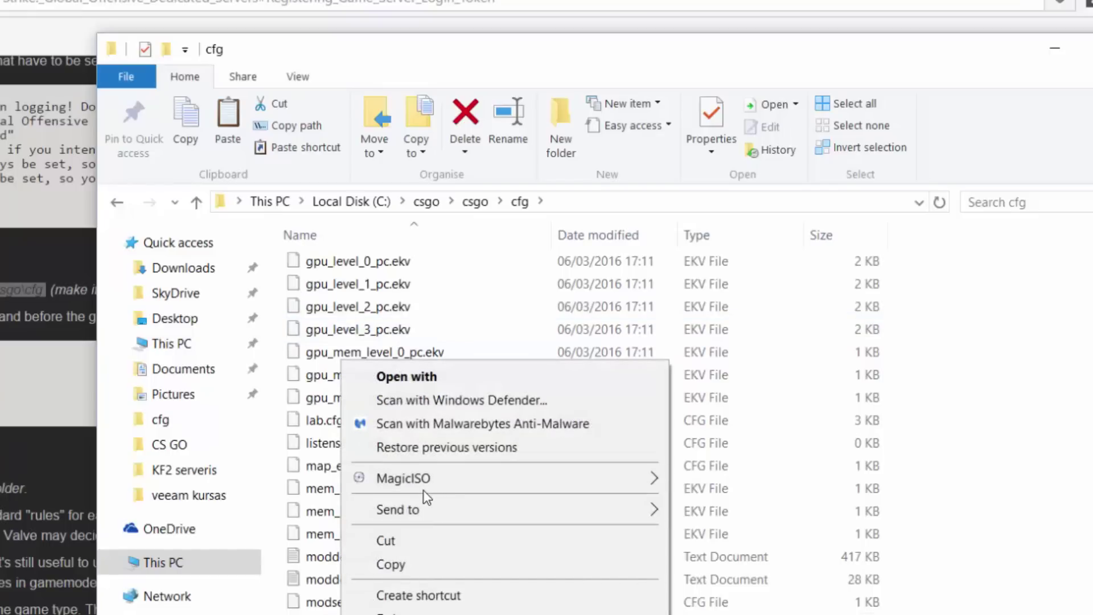
pyautogui.click(414, 377)
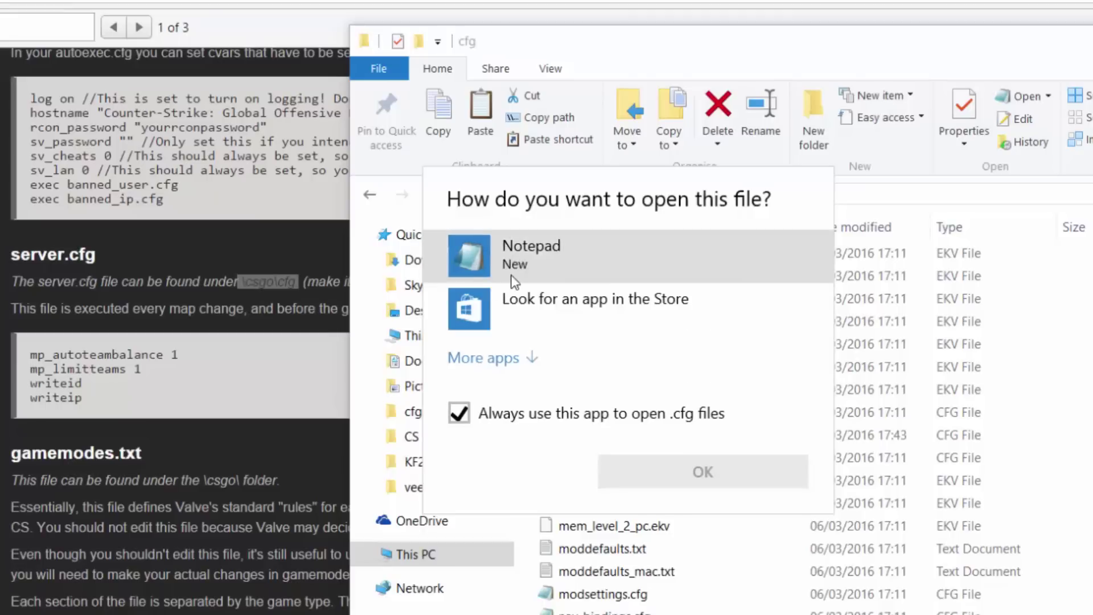
pyautogui.doubleClick(516, 264)
pyautogui.hotkey('ctrl', 'a')
pyautogui.press('BackSpace')
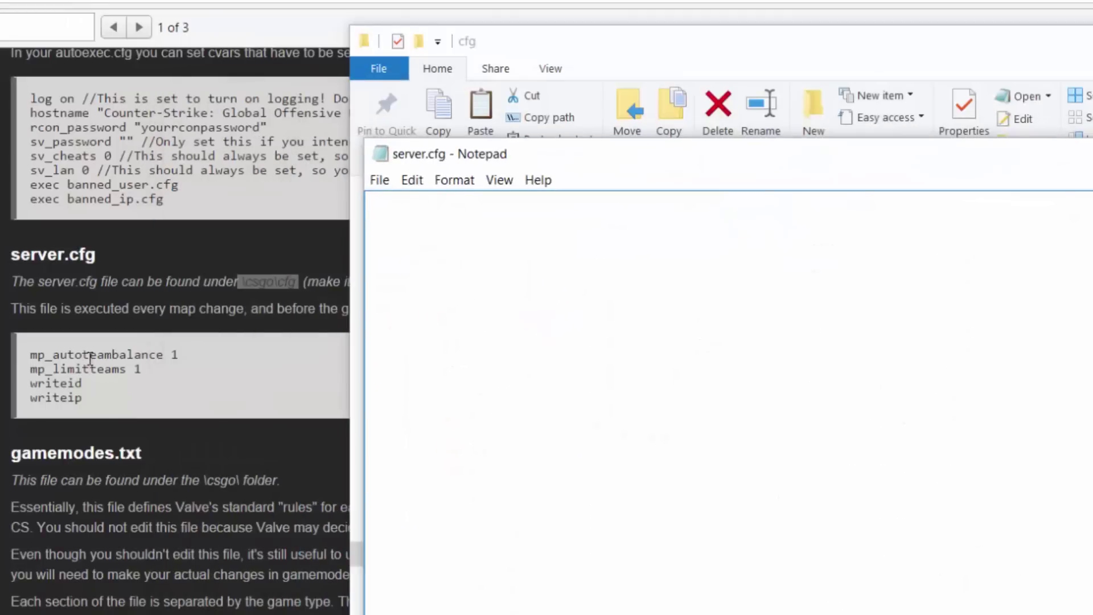
# Paste the wiki's mp_autoteambalance 1, mp_limitteams 1, writeid and writeip lines into server.cfg, then minimize it.
pyautogui.moveTo(108, 398); pyautogui.dragTo(25, 343)
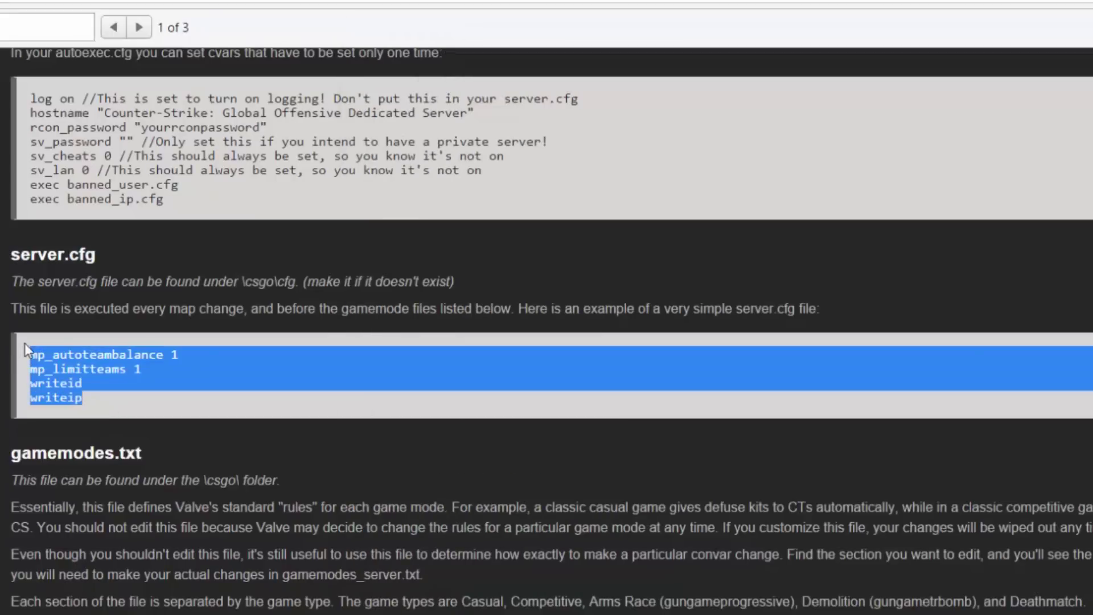
pyautogui.hotkey('ctrl', 'c')
pyautogui.hotkey('alt', 'Tab')
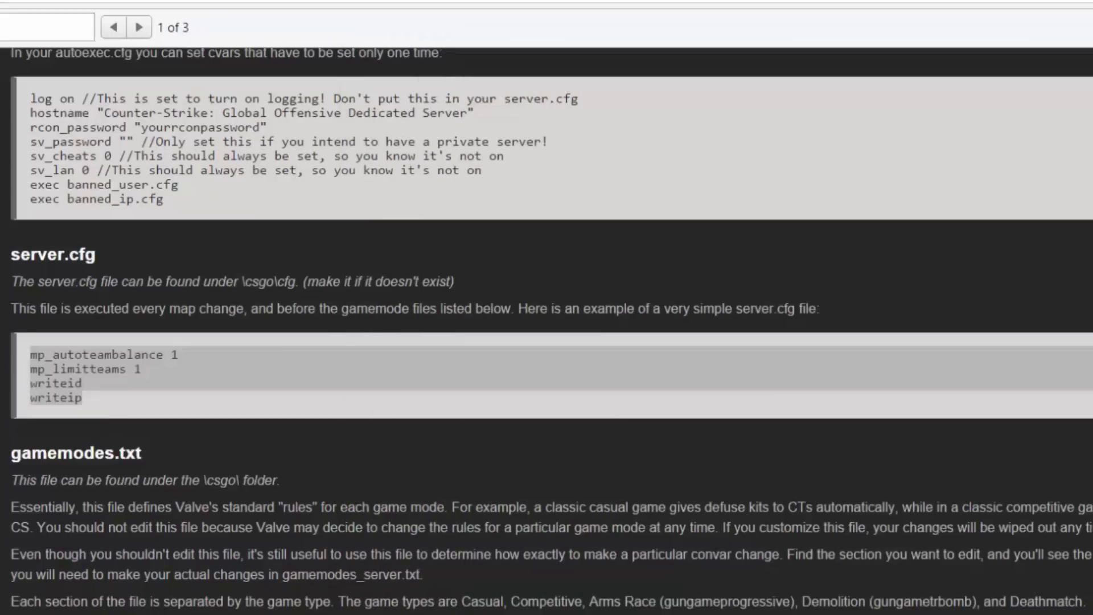
pyautogui.hotkey('ctrl', 'v')
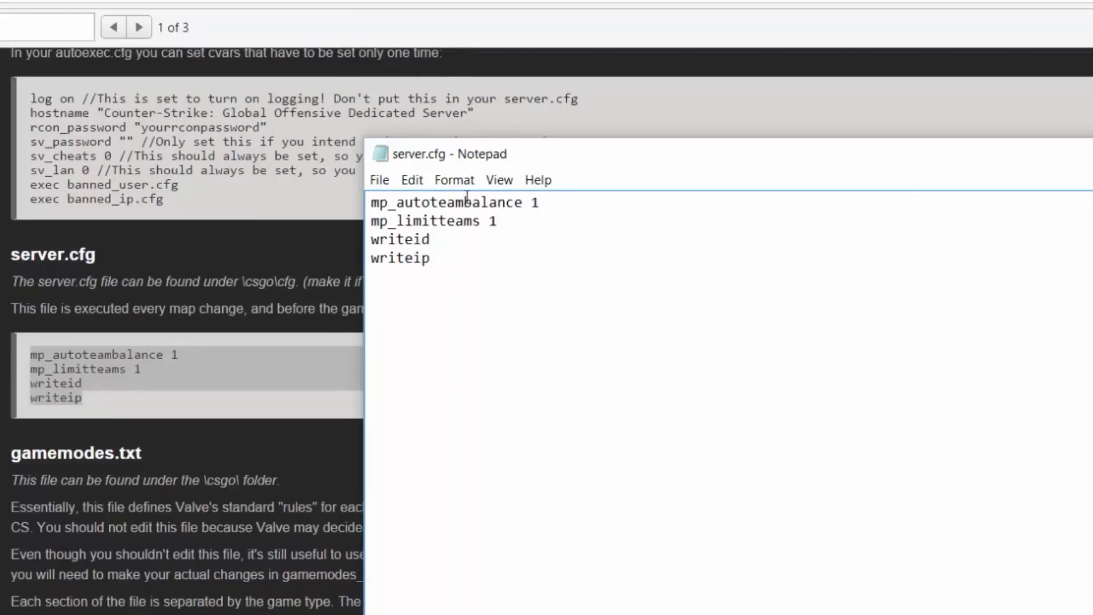
pyautogui.click(380, 154)
pyautogui.click(427, 264)
# Scroll the CS go.txt notes to the 'Pasileisti CS' launch steps.
pyautogui.click(318, 456)
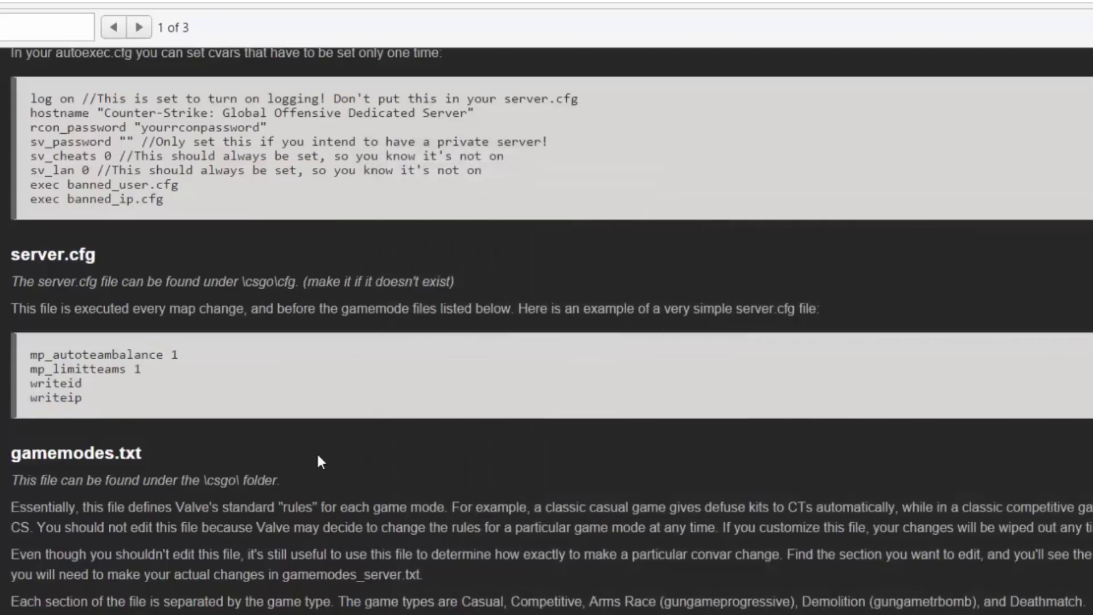
pyautogui.hotkey('alt', 'Tab')
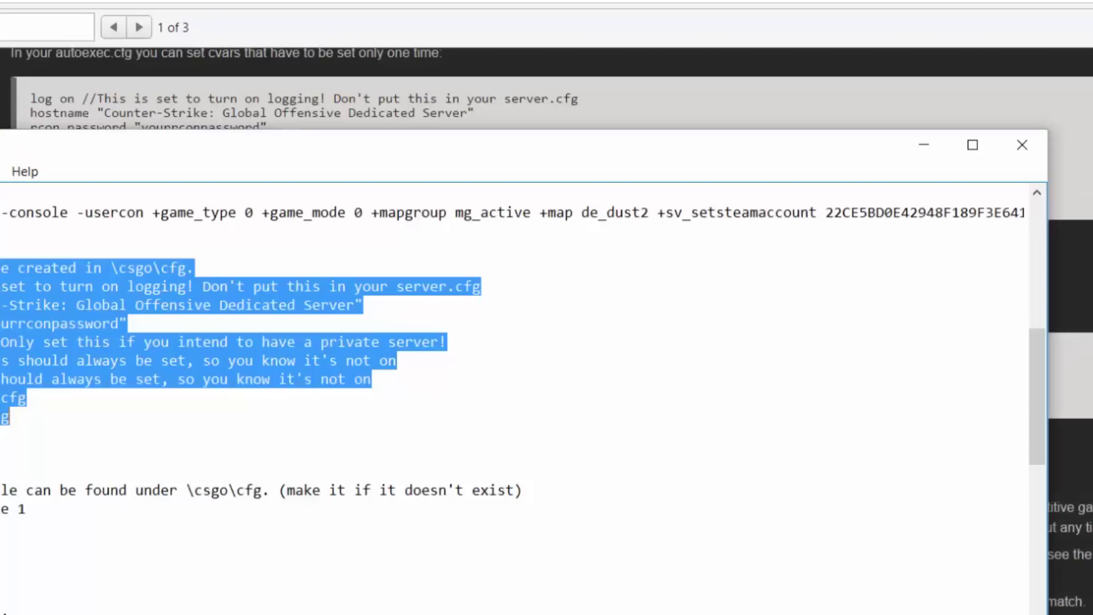
pyautogui.click(395, 508)
pyautogui.scroll(-3, 11, 464)
pyautogui.scroll(-1, 11, 464)
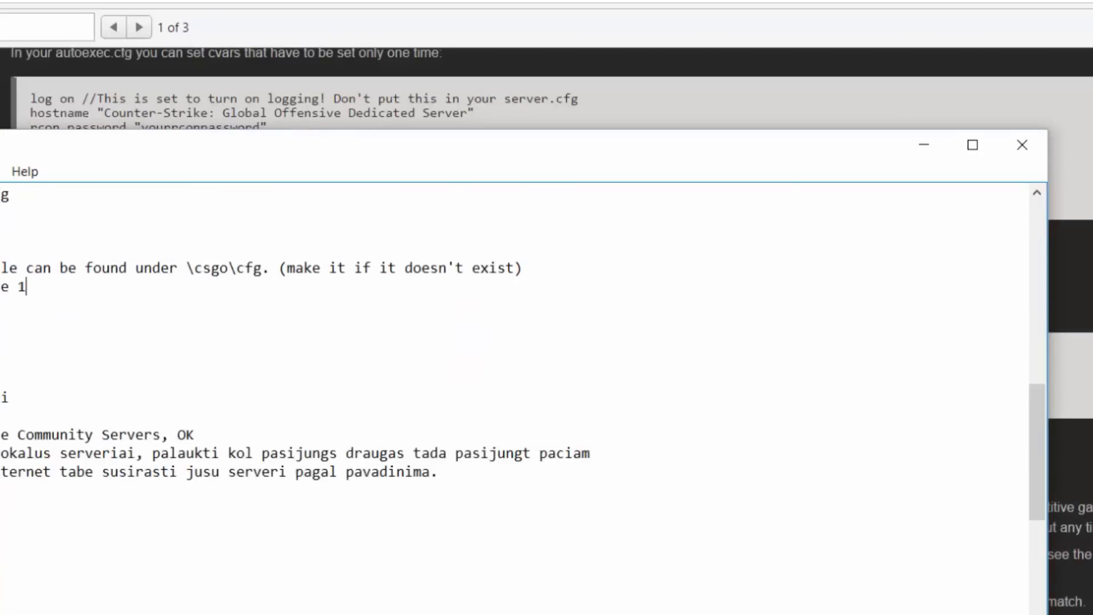
pyautogui.moveTo(50, 286); pyautogui.dragTo(220, 282)
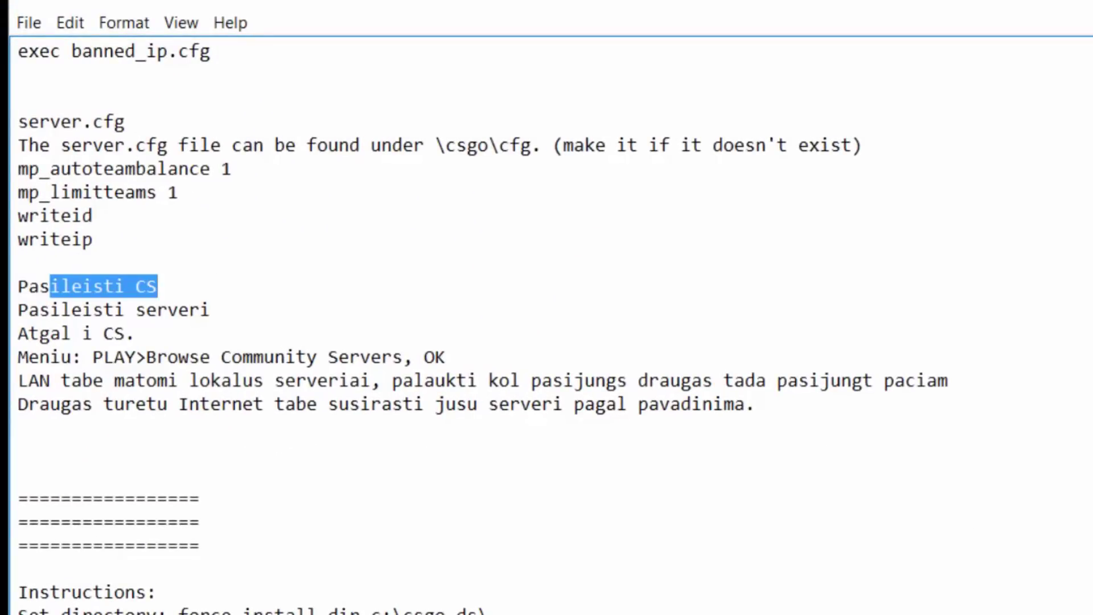
pyautogui.hotkey('alt', 'Tab')
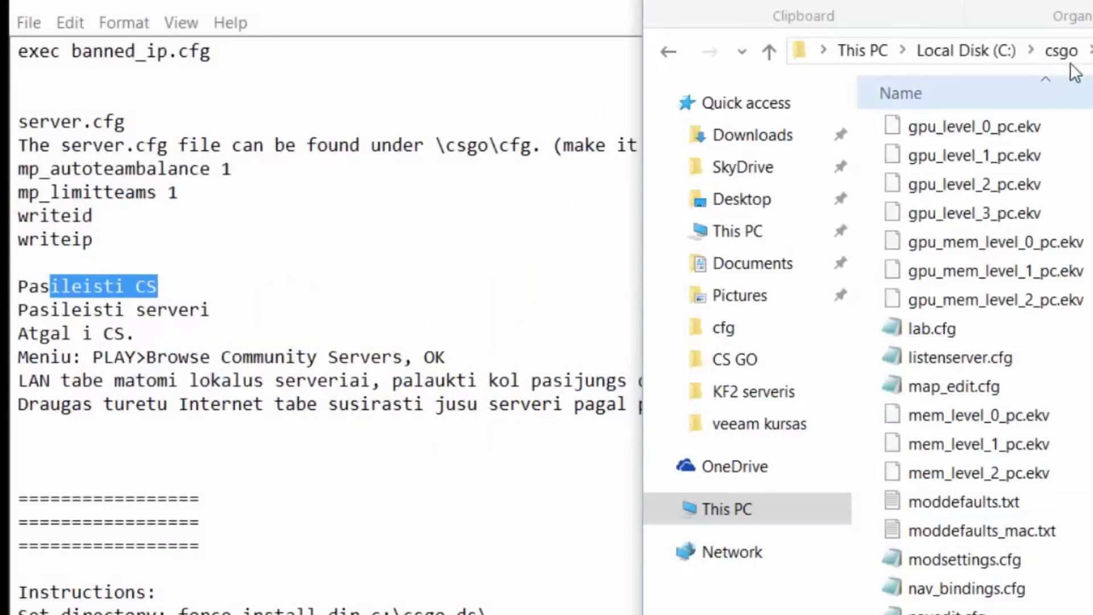
# Go up to C:\csgo and launch the dedicated server with startas.bat.
pyautogui.click(1065, 50)
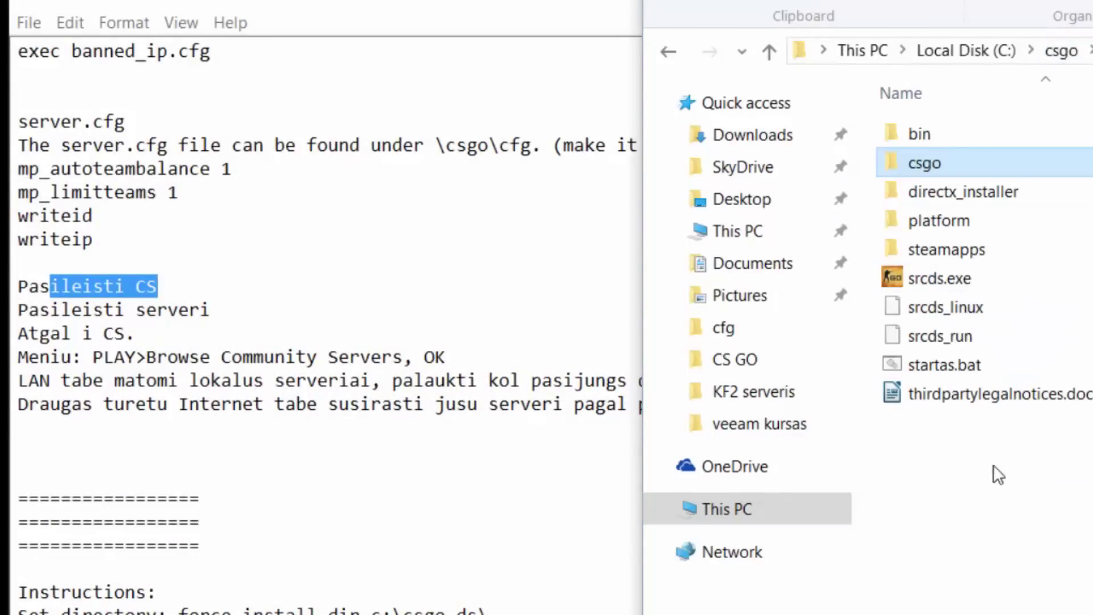
pyautogui.click(935, 367)
pyautogui.doubleClick(935, 371)
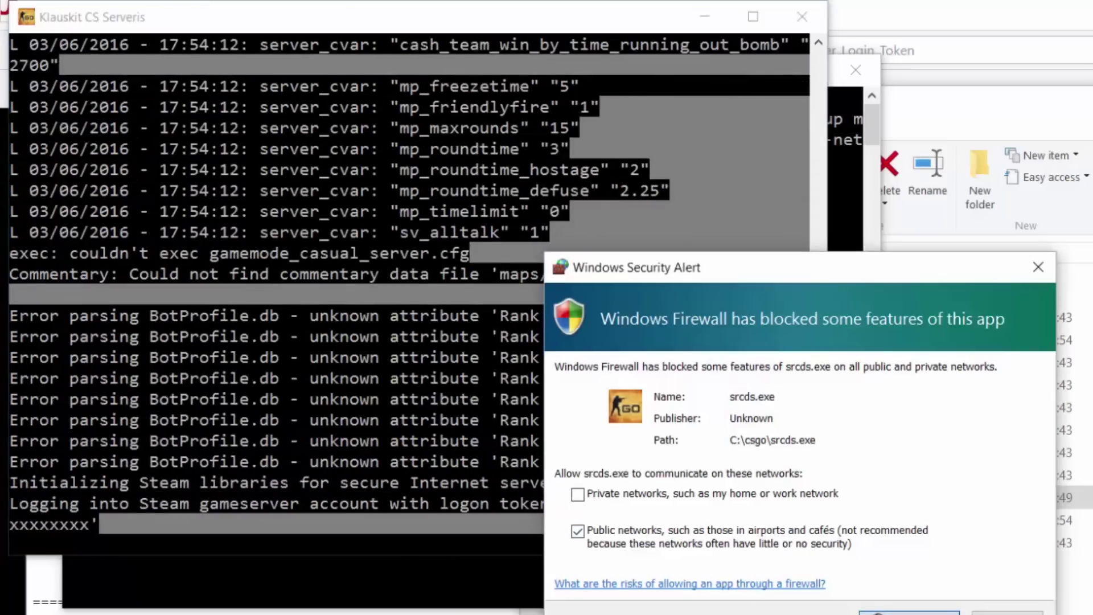
# Dismiss the srcds.exe firewall alert, let the server reach Steam, then return to CS go.txt.
pyautogui.click(910, 613)
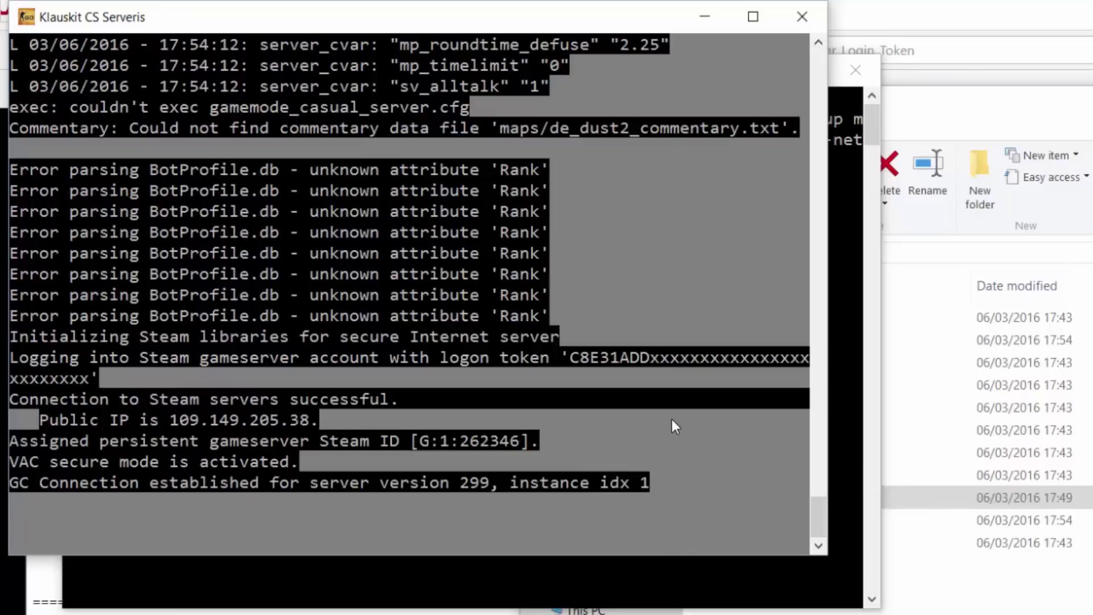
pyautogui.click(44, 575)
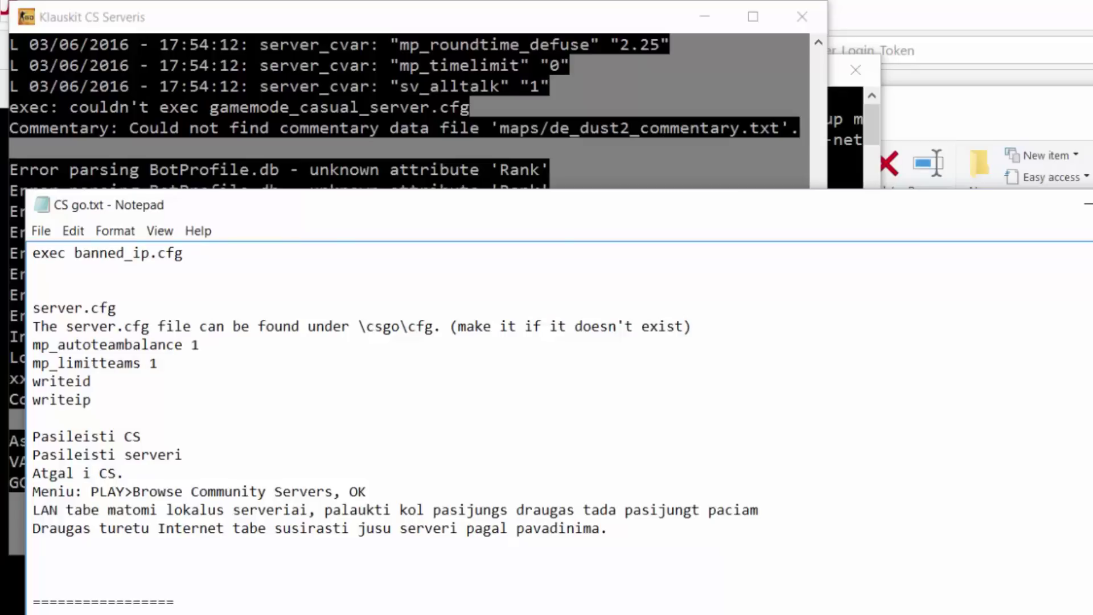
# Review the CS go.txt joining notes, highlighting the Browse Community Servers and Internet tab lines.
pyautogui.hotkey('alt', 'Tab')
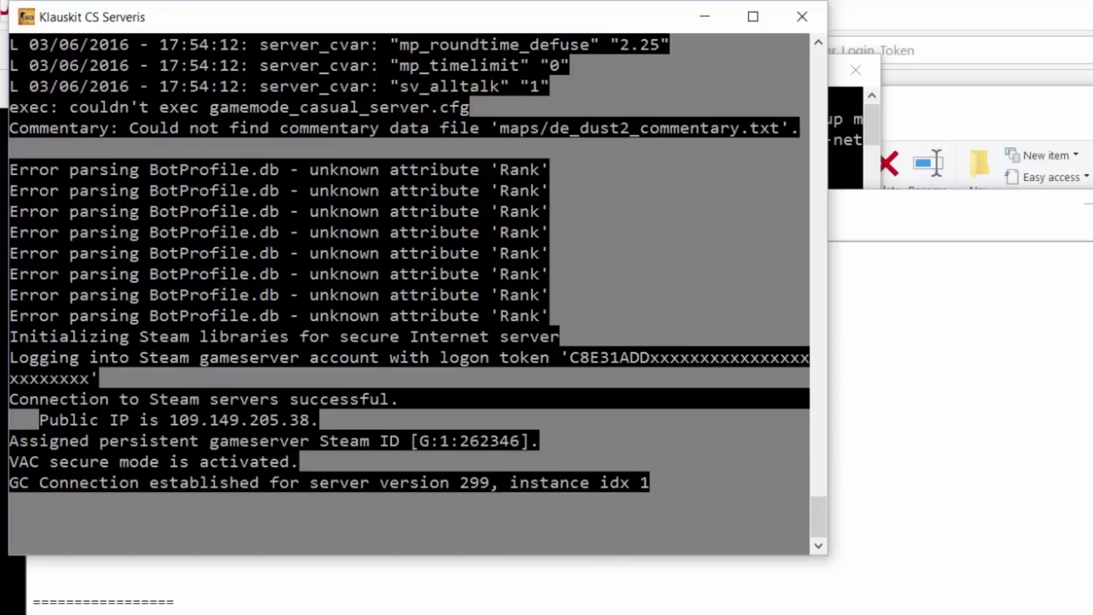
pyautogui.click(34, 569)
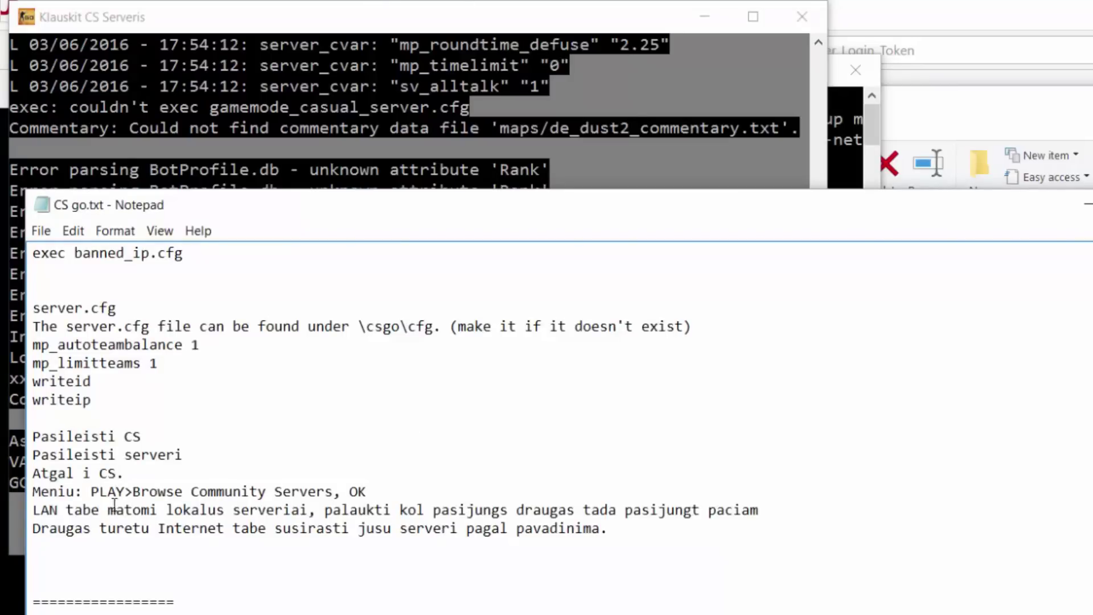
pyautogui.moveTo(91, 493); pyautogui.dragTo(250, 493)
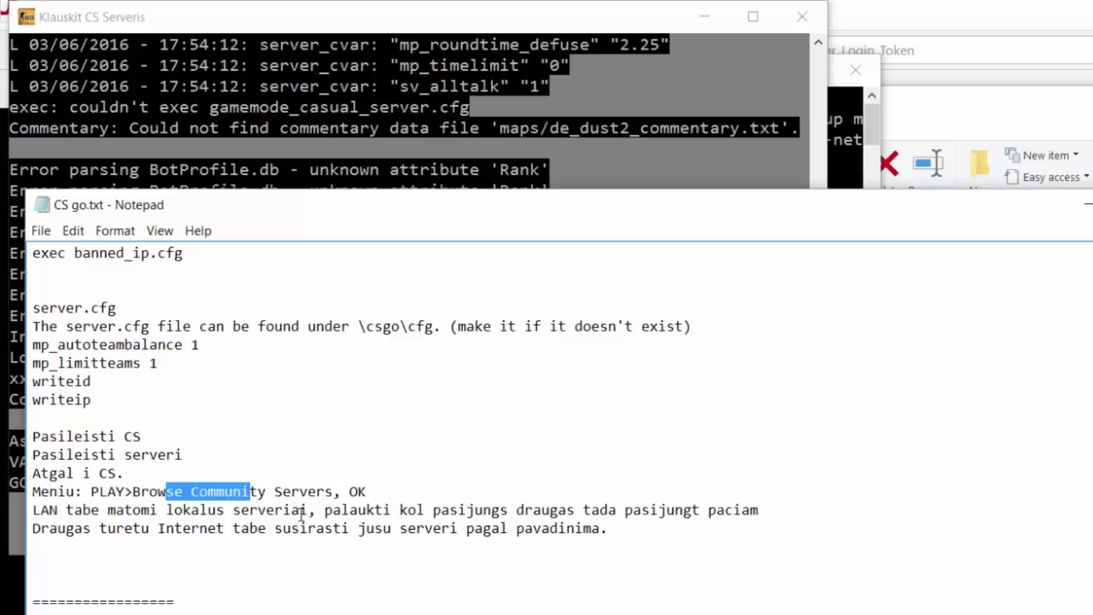
pyautogui.click(39, 493)
pyautogui.moveTo(40, 494); pyautogui.dragTo(101, 510)
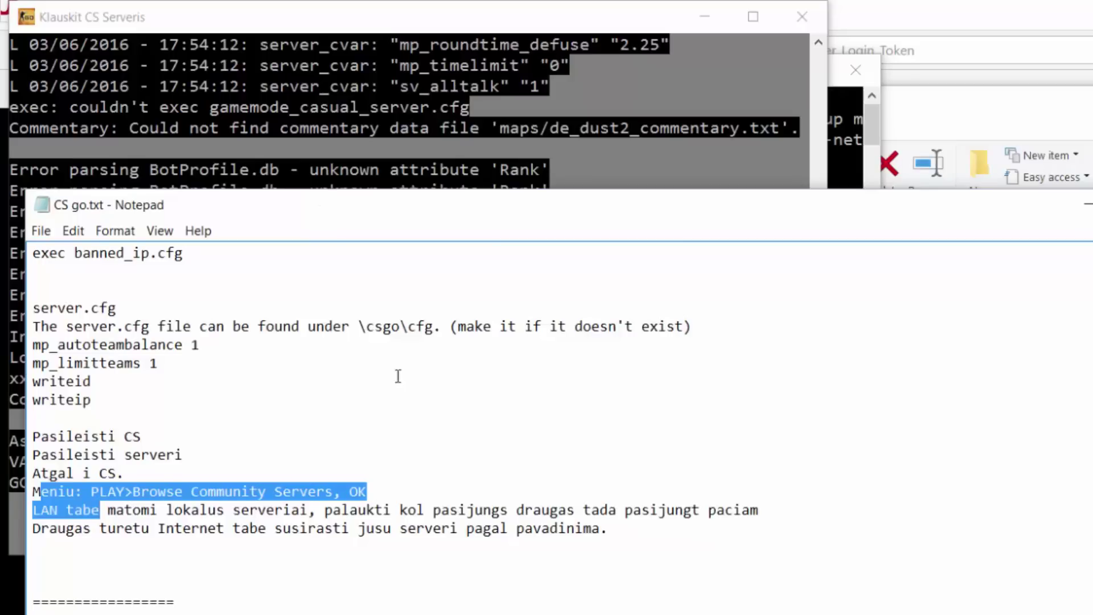
pyautogui.moveTo(158, 532); pyautogui.dragTo(281, 547)
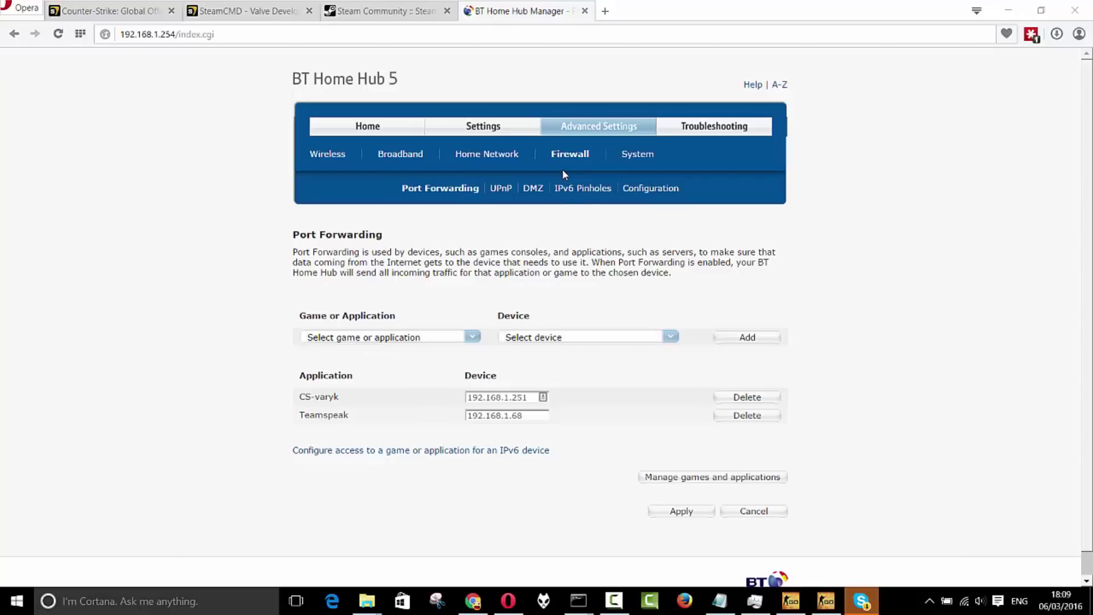
# Highlight the four ports that need forwarding in the CS go.txt notes.
pyautogui.click(720, 600)
pyautogui.scroll(14, 182, 233)
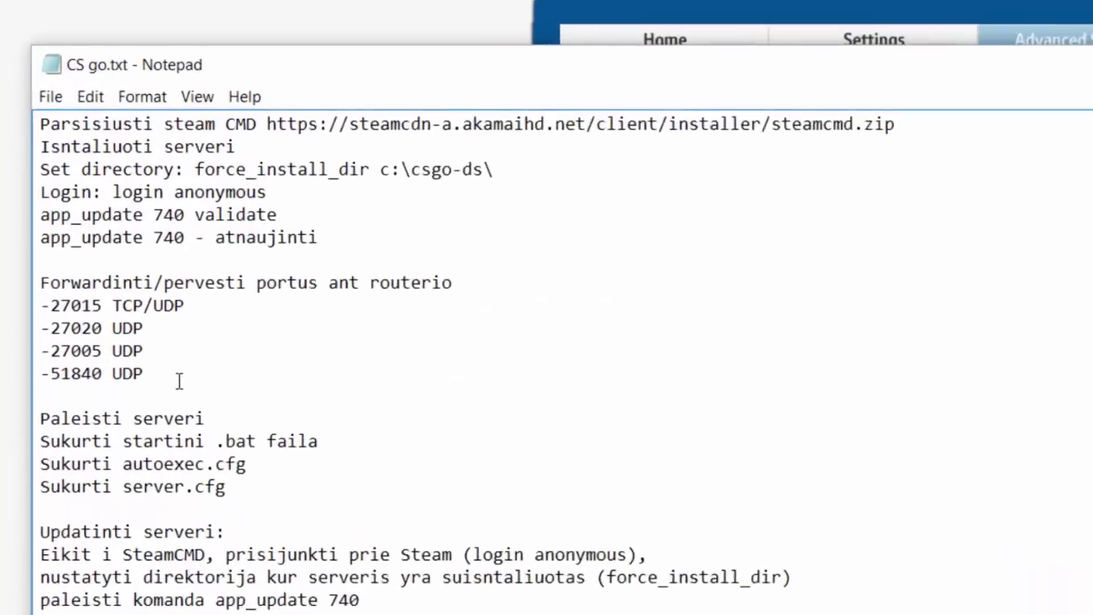
pyautogui.moveTo(97, 311); pyautogui.dragTo(20, 277)
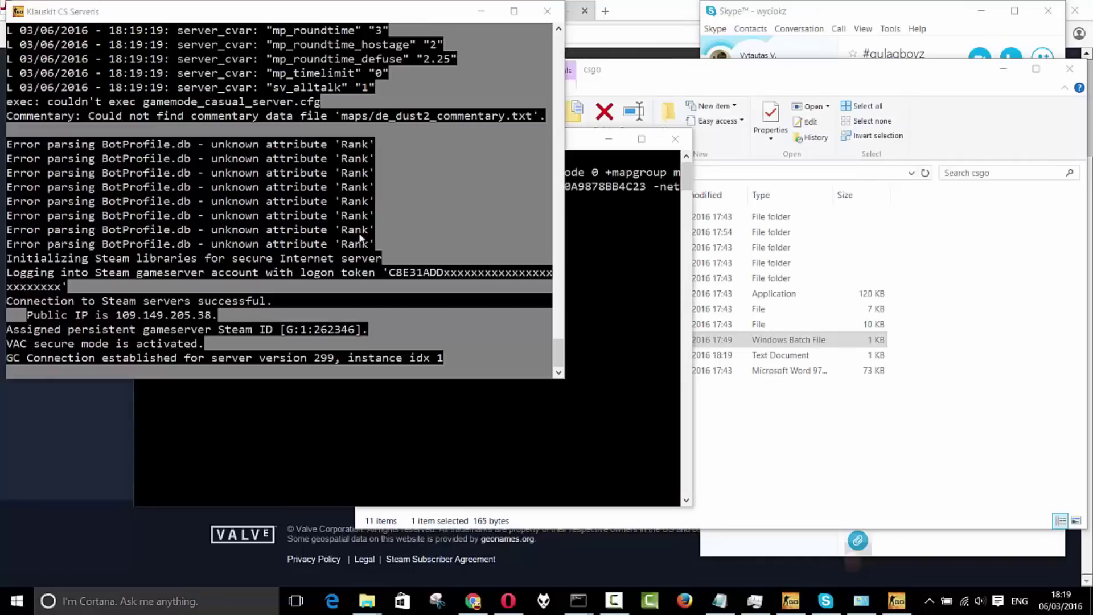
# Bring the srcds console forward to confirm the server's Steam connection.
pyautogui.click(342, 259)
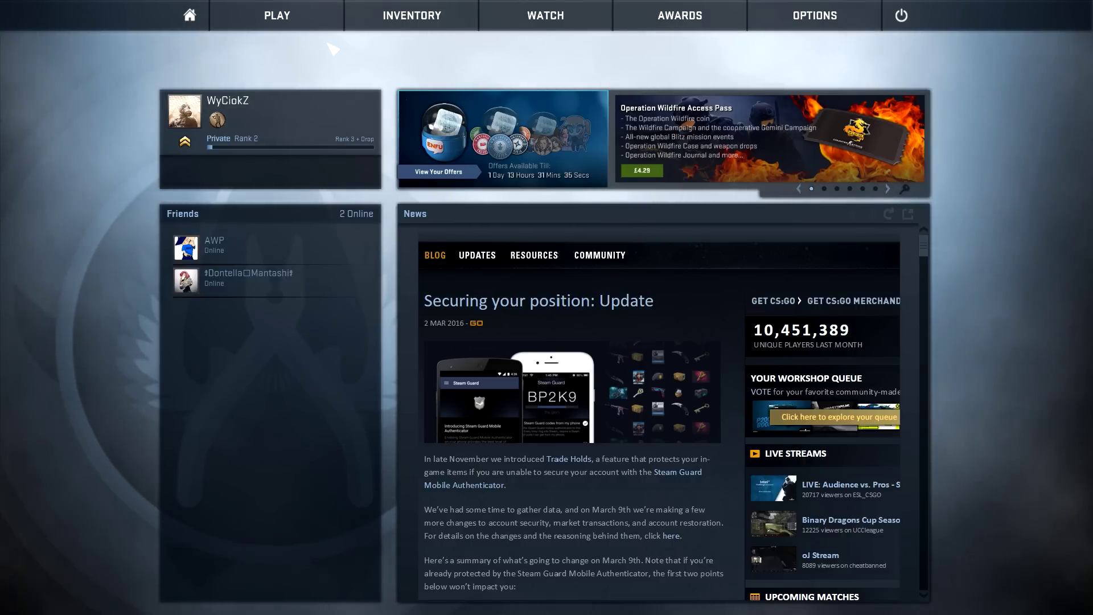
# Open PLAY > Browse Community Servers and dismiss the notice to reach the Lan list.
pyautogui.click(291, 21)
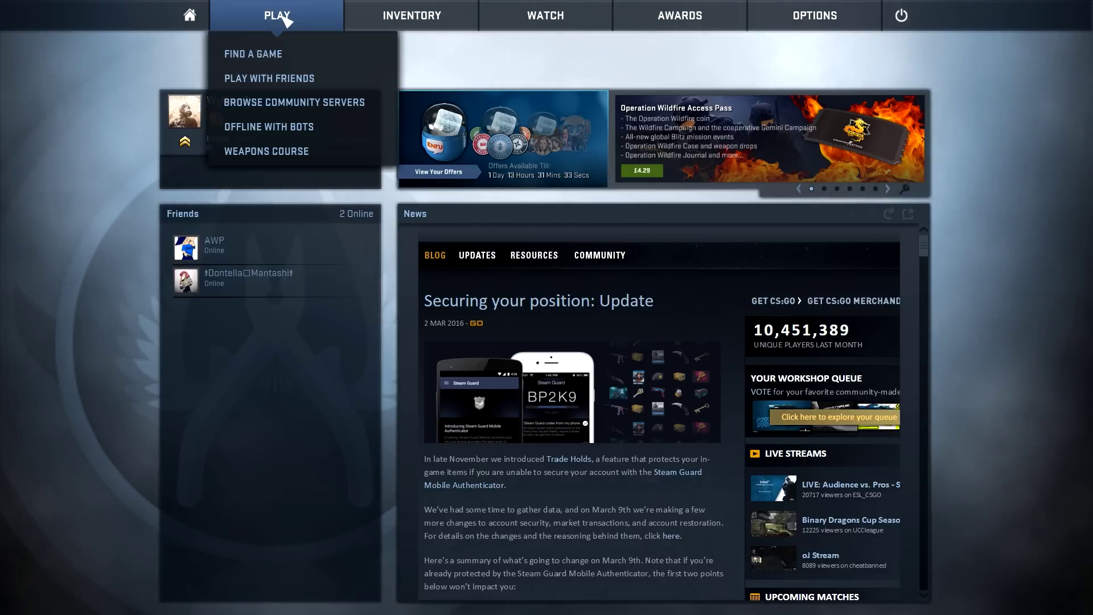
pyautogui.click(319, 102)
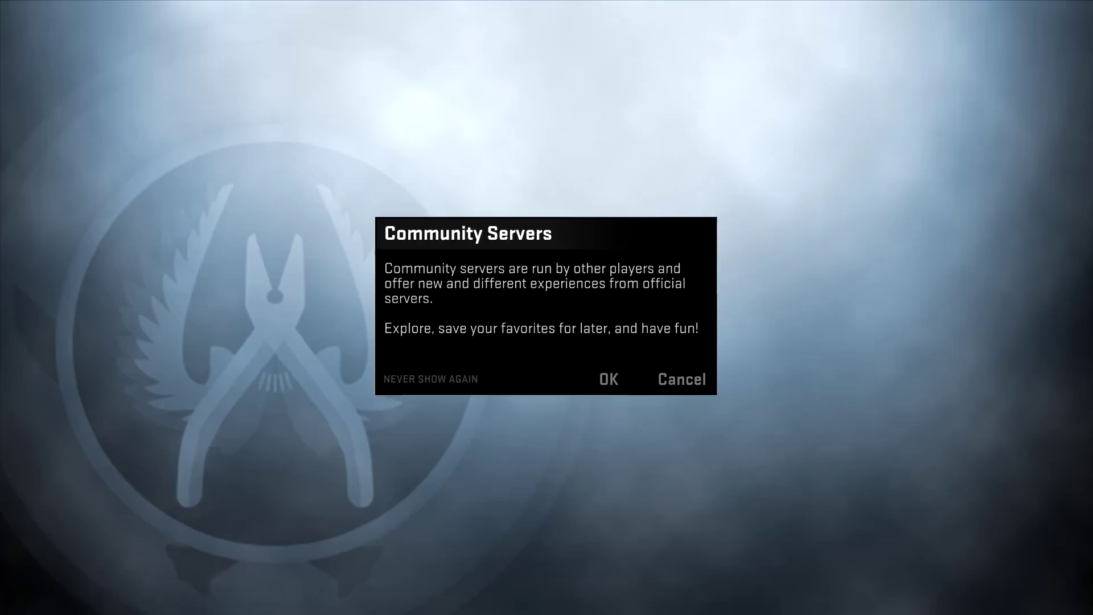
pyautogui.click(617, 380)
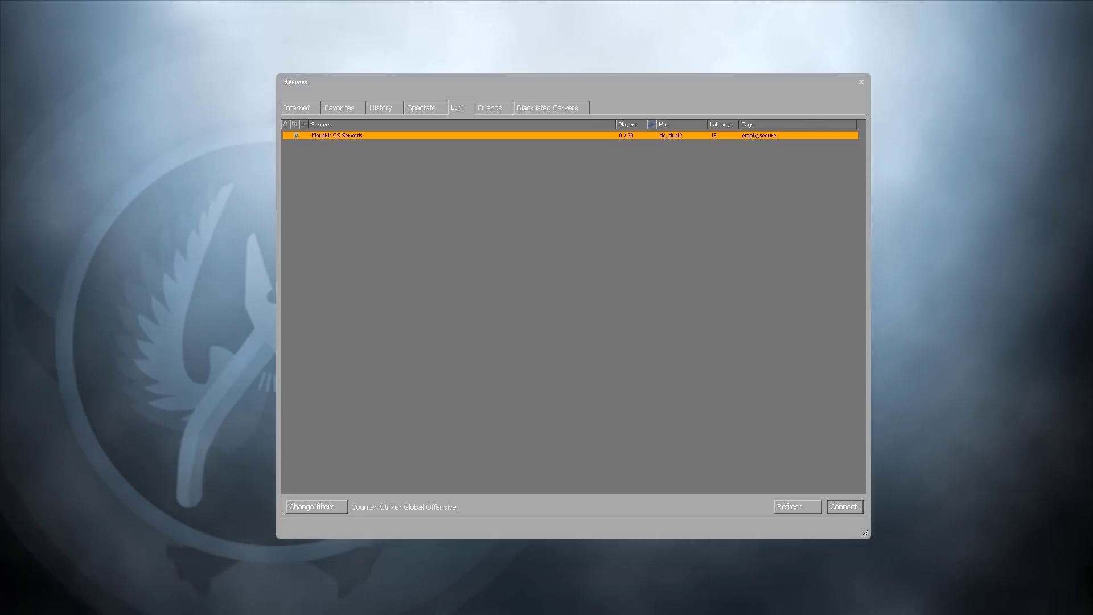
# Filter the Internet server list by tag 'klauskit', then clear the filter and refresh.
pyautogui.click(296, 107)
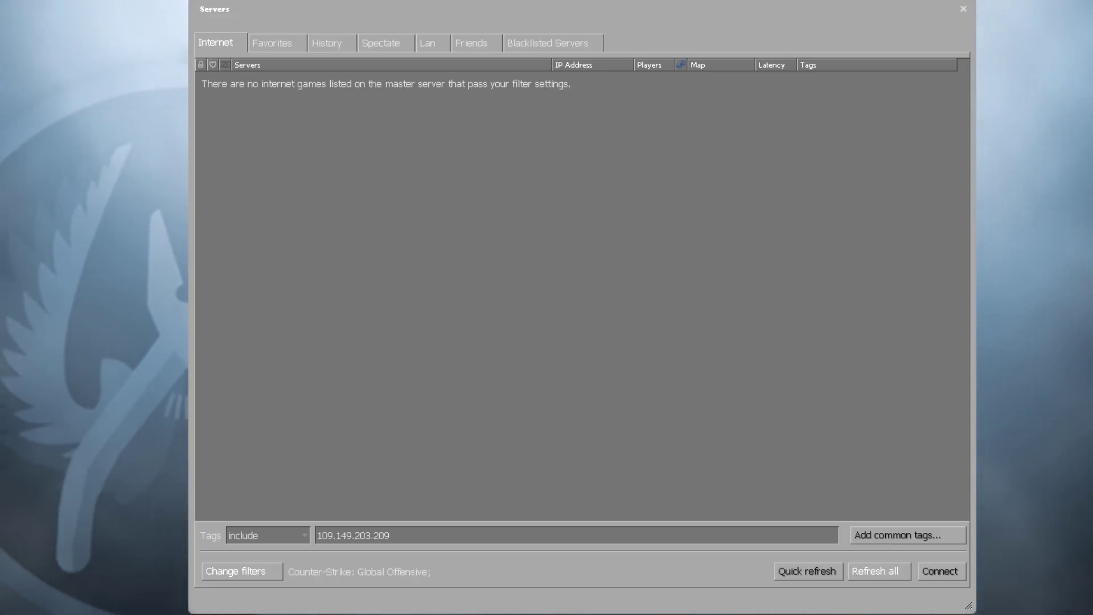
pyautogui.moveTo(391, 535); pyautogui.dragTo(317, 536)
pyautogui.hotkey('ctrl', 'c')
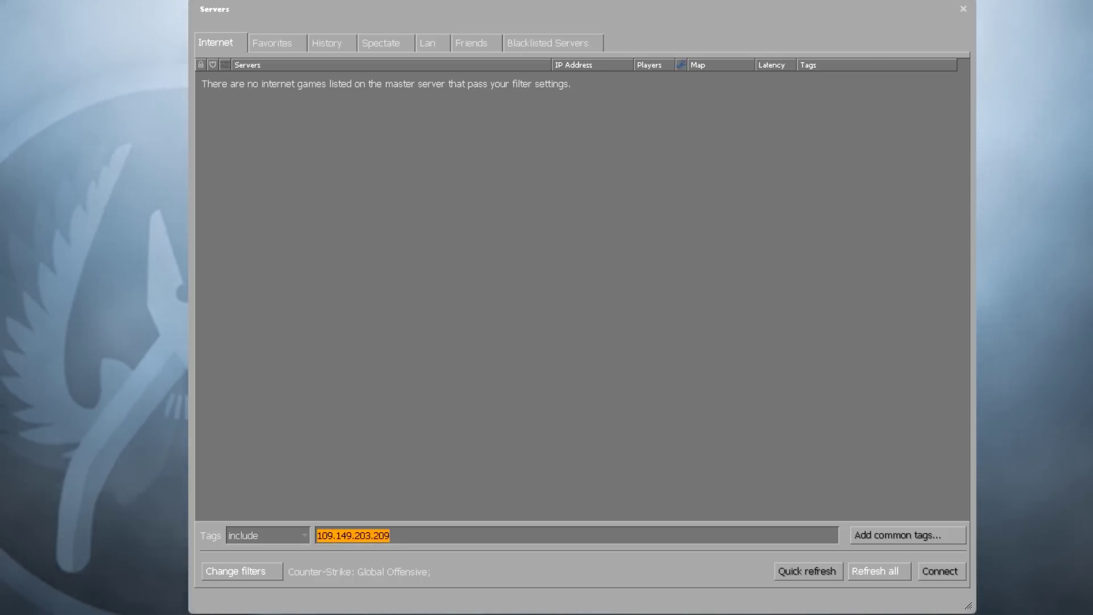
pyautogui.write('klauskit')
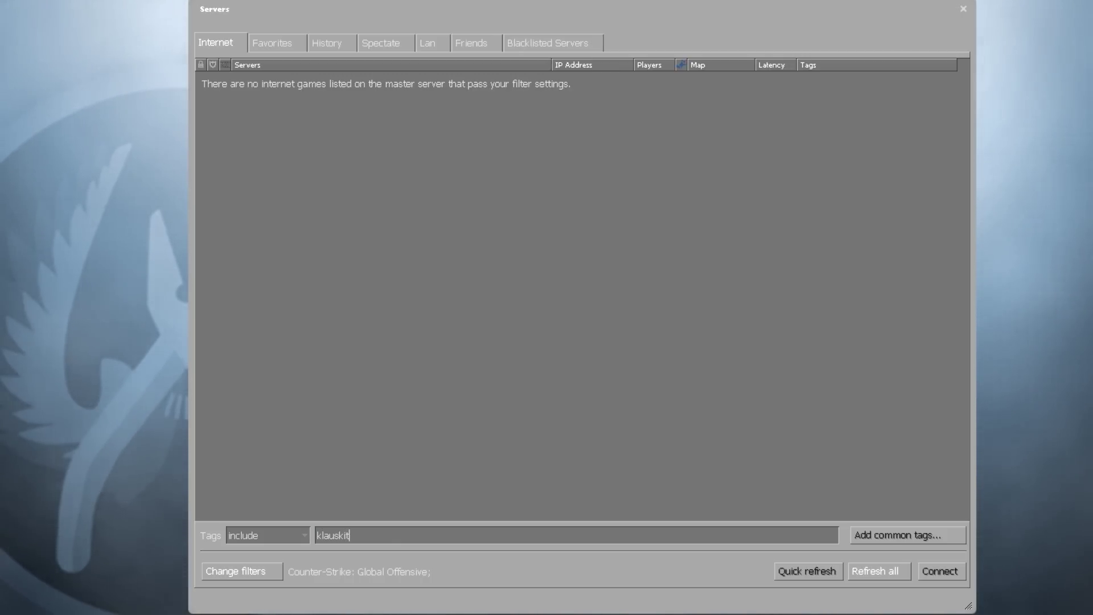
pyautogui.click(880, 570)
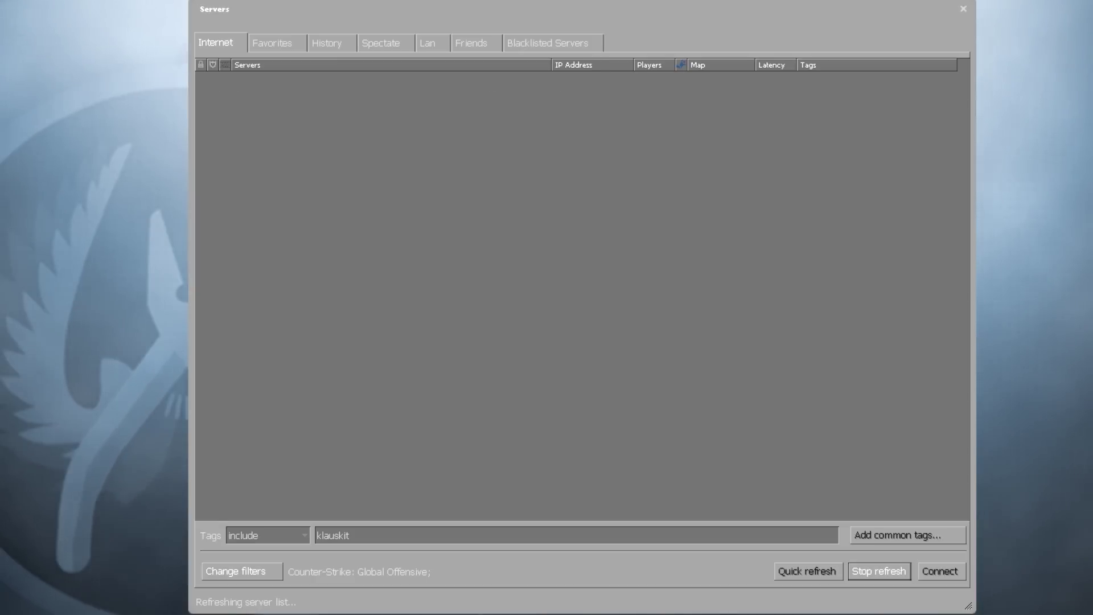
pyautogui.click(318, 535)
pyautogui.doubleClick(318, 536)
pyautogui.press('BackSpace')
pyautogui.click(879, 570)
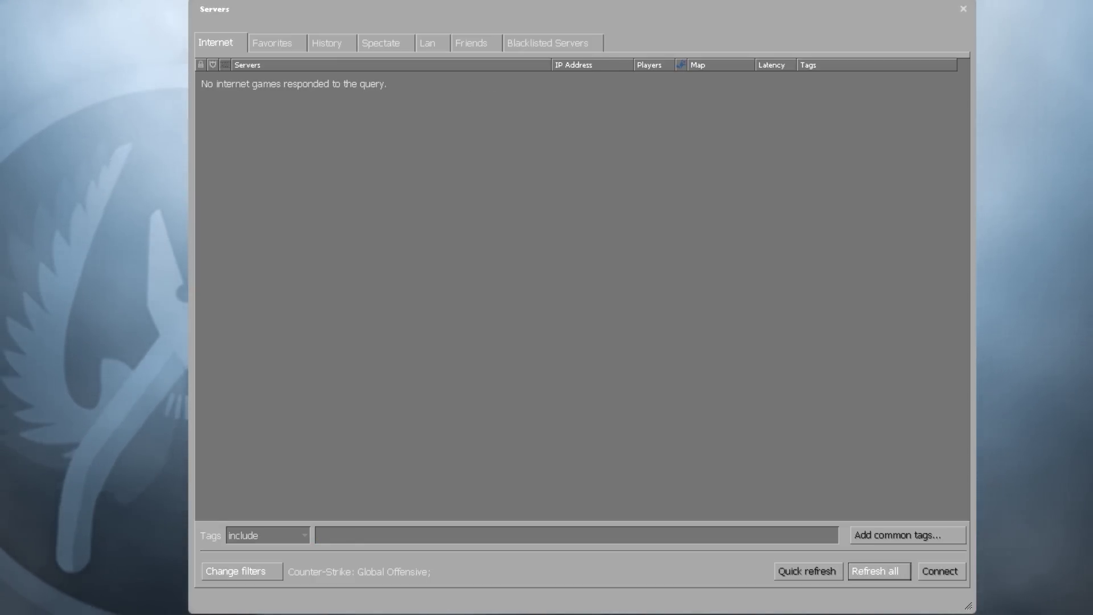
pyautogui.click(879, 570)
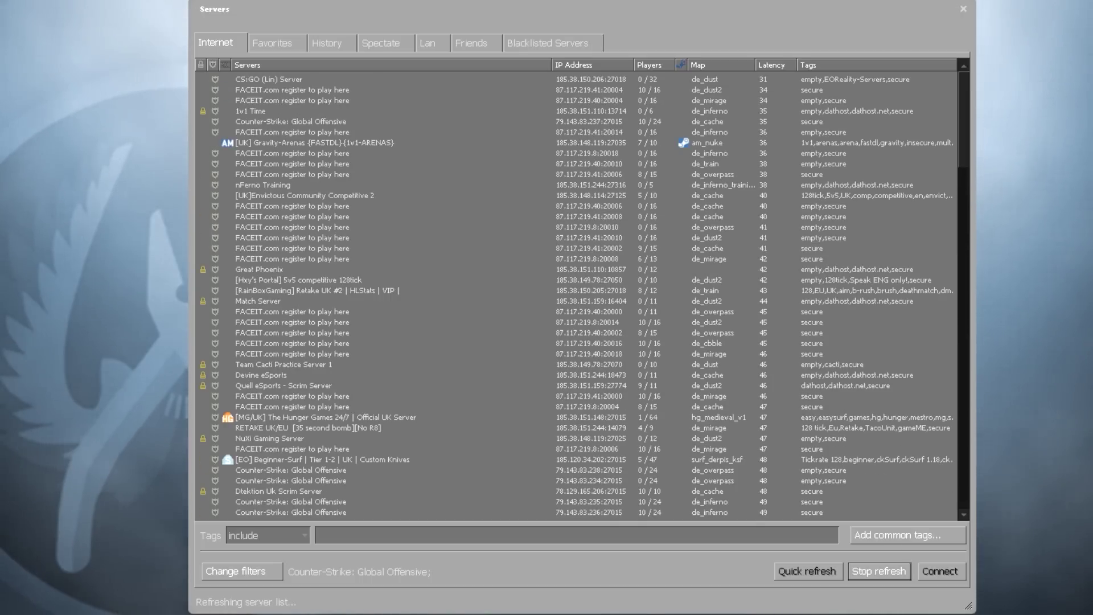
# Filter the list by the server's IP address, then switch to the Favorites tab.
pyautogui.click(318, 535)
pyautogui.hotkey('ctrl', 'v')
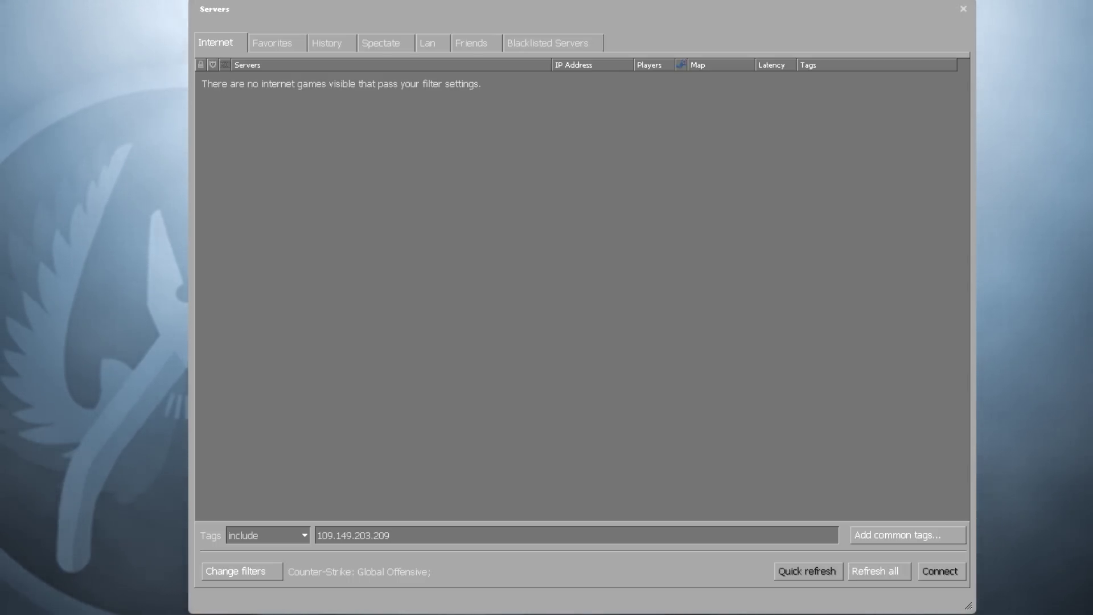
pyautogui.hotkey('ctrl', 'a')
pyautogui.press('End')
pyautogui.hotkey('ctrl', 'a')
pyautogui.hotkey('ctrl', 'c')
pyautogui.press('End')
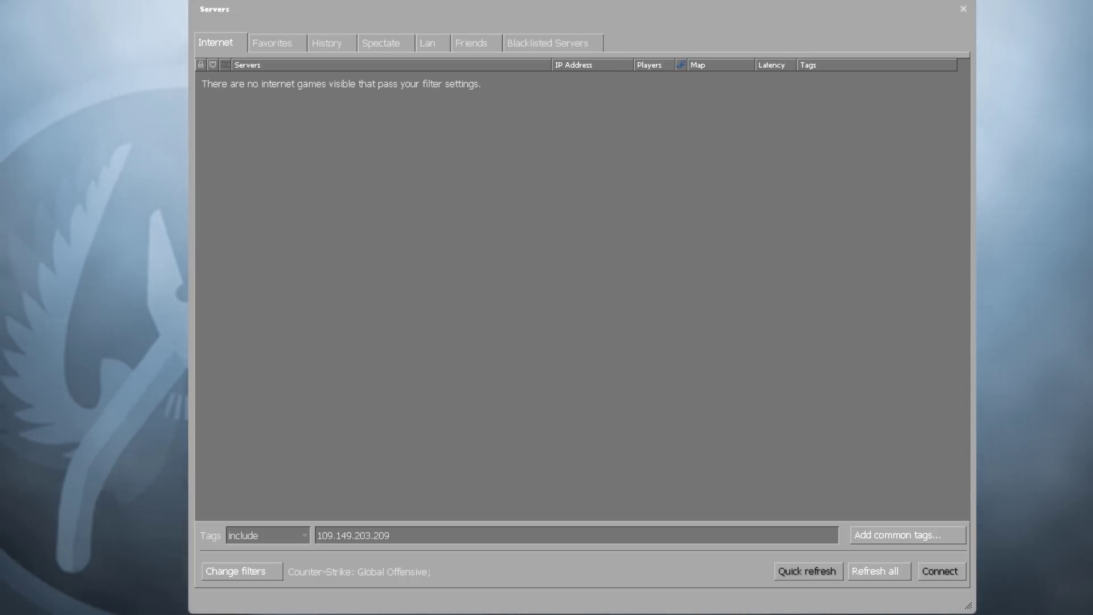
pyautogui.hotkey('ctrl', 'Tab')
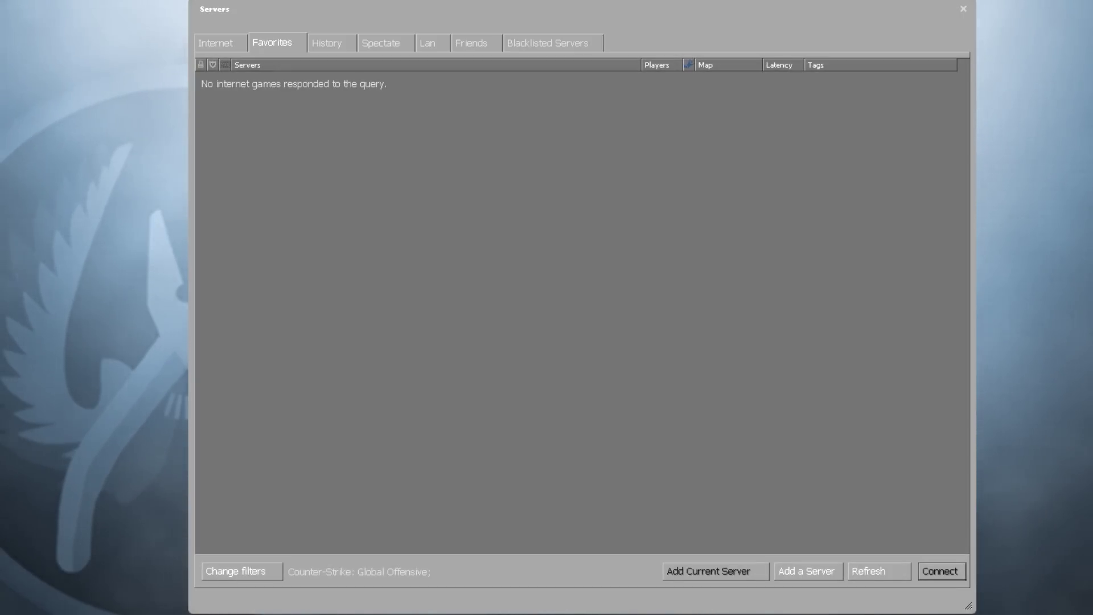
# Add server 109.149.203.209 to Favorites by IP address.
pyautogui.rightClick(332, 140)
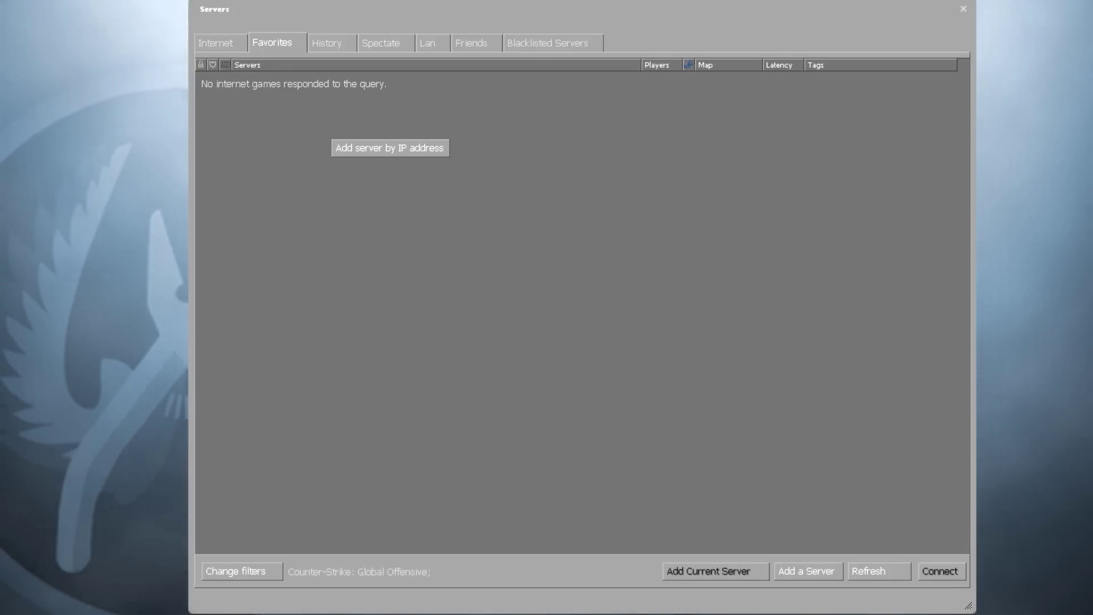
pyautogui.click(390, 147)
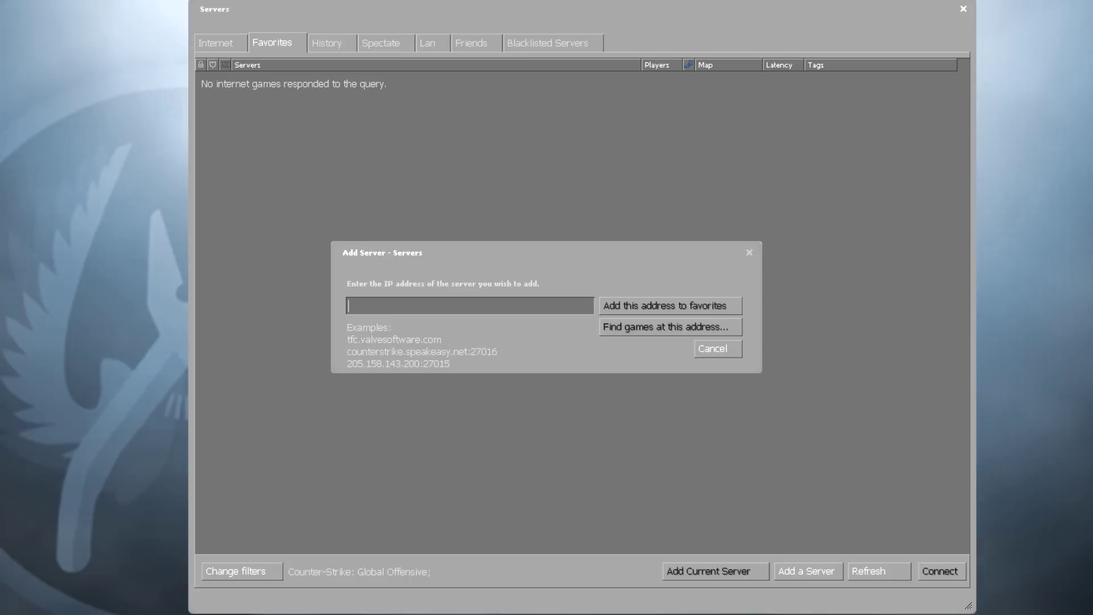
pyautogui.hotkey('ctrl', 'v')
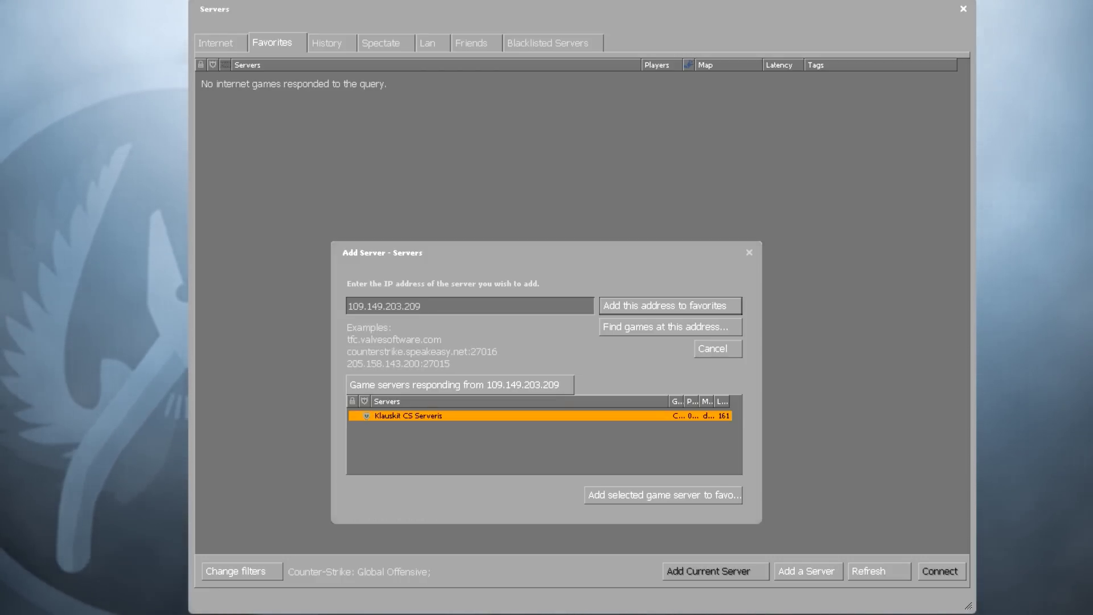
pyautogui.click(662, 495)
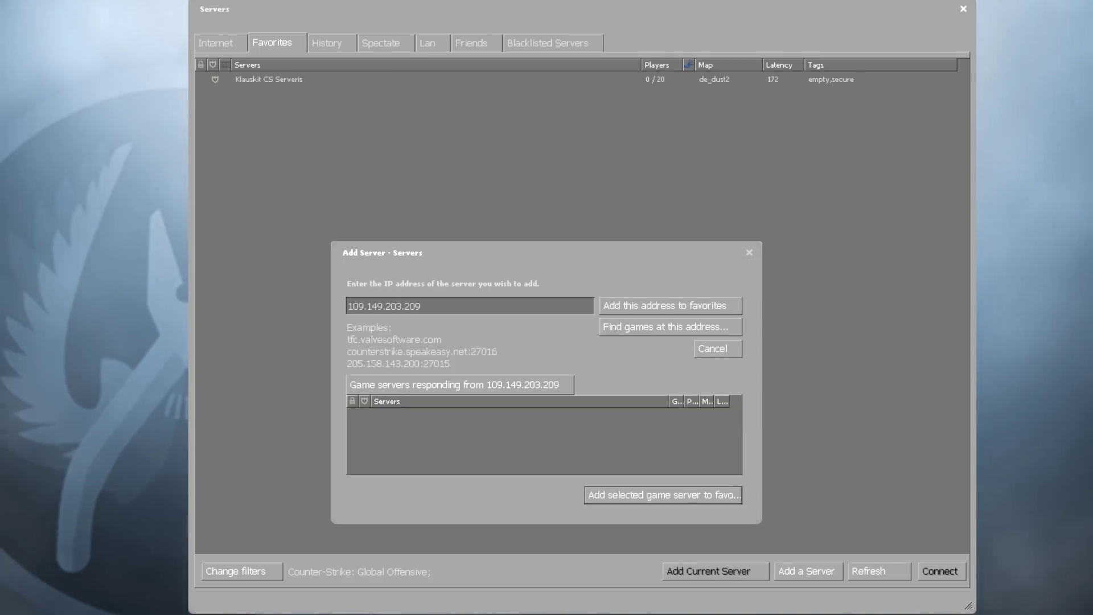
pyautogui.press('Escape')
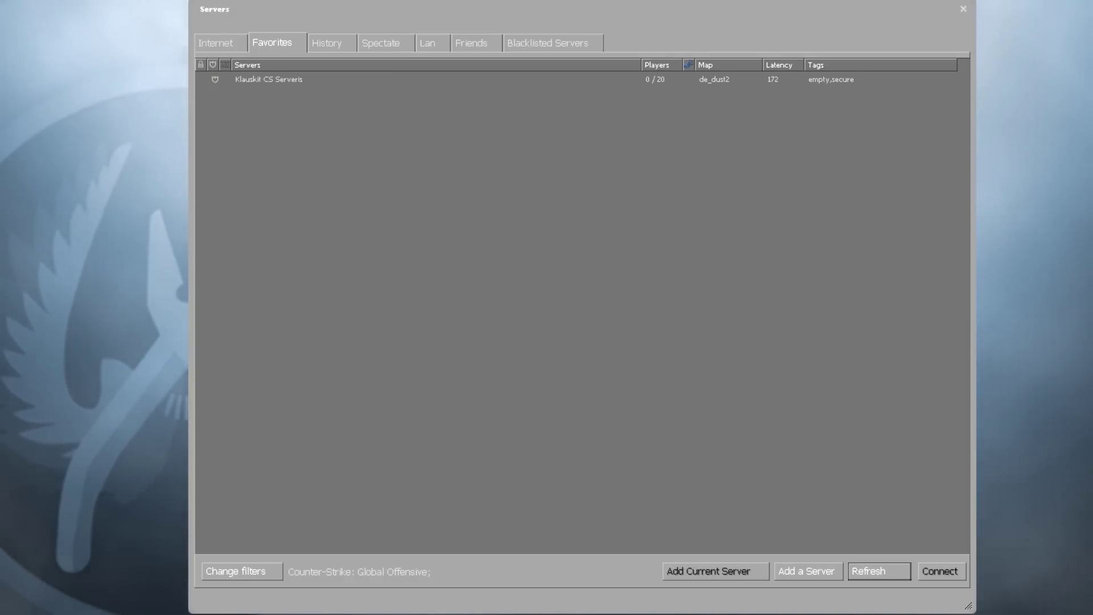
pyautogui.click(236, 79)
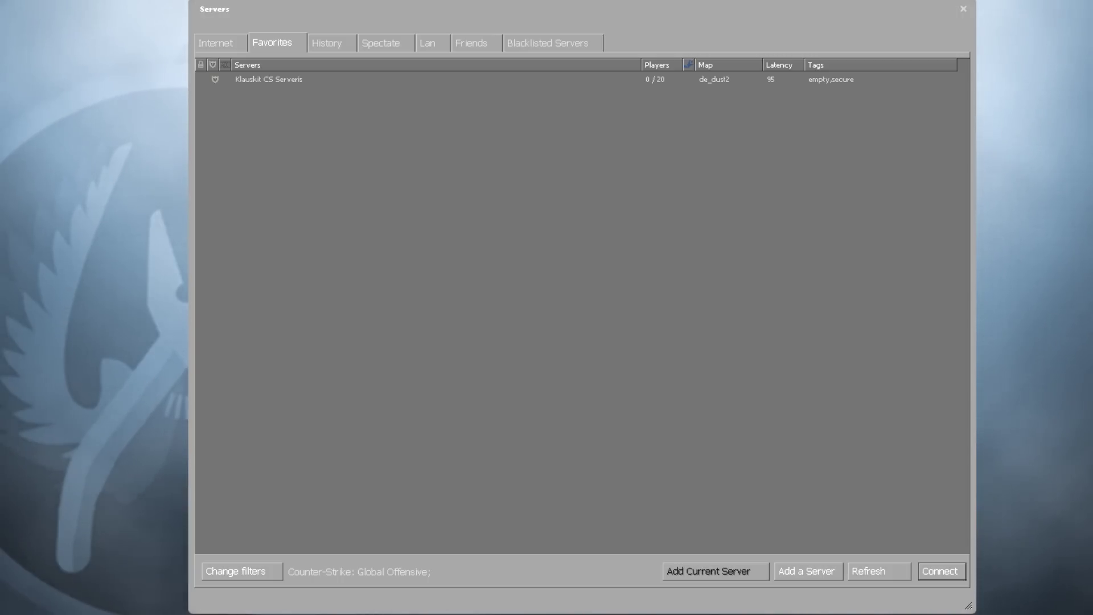
pyautogui.click(268, 79)
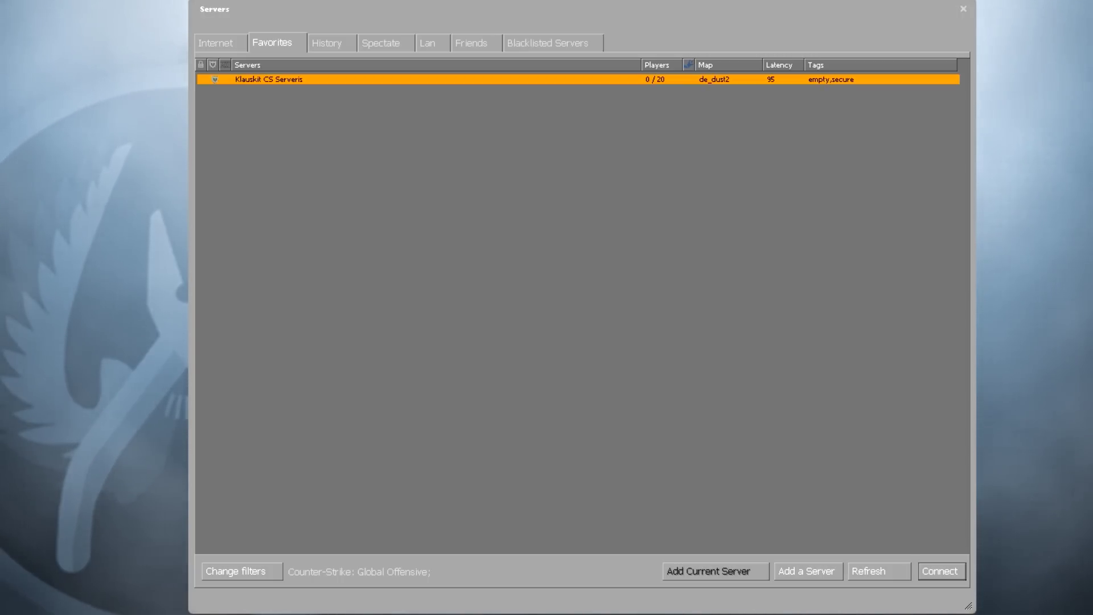
pyautogui.rightClick(255, 80)
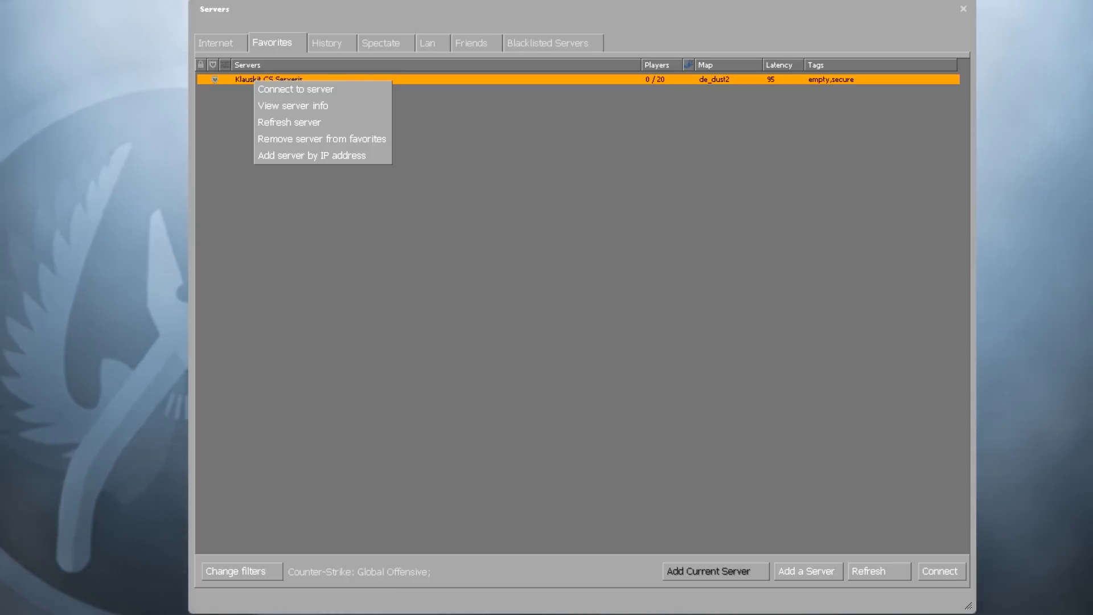
pyautogui.click(293, 106)
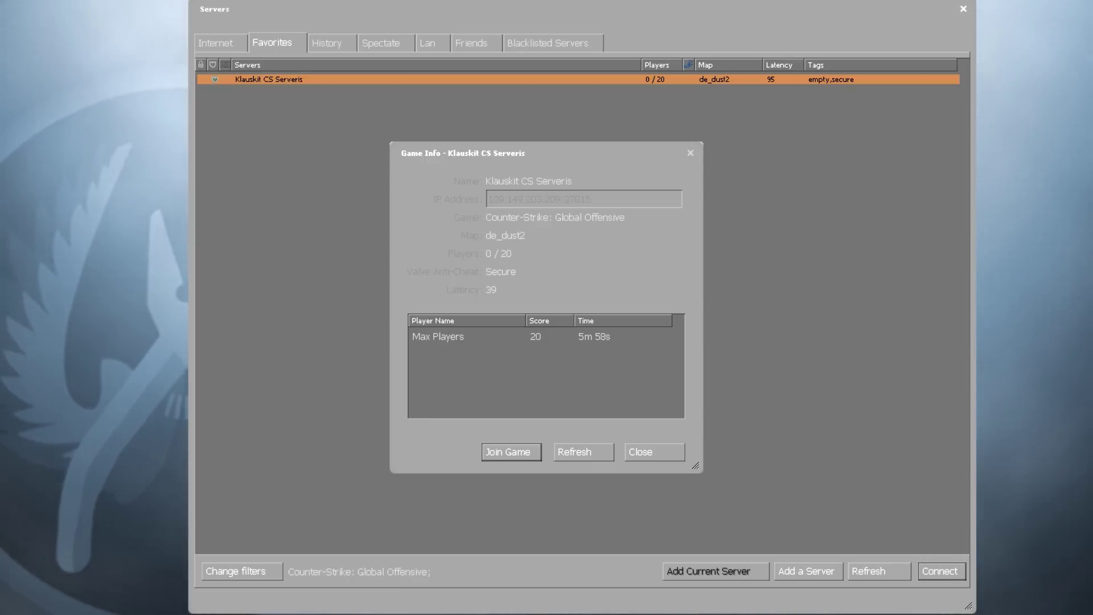
pyautogui.click(438, 337)
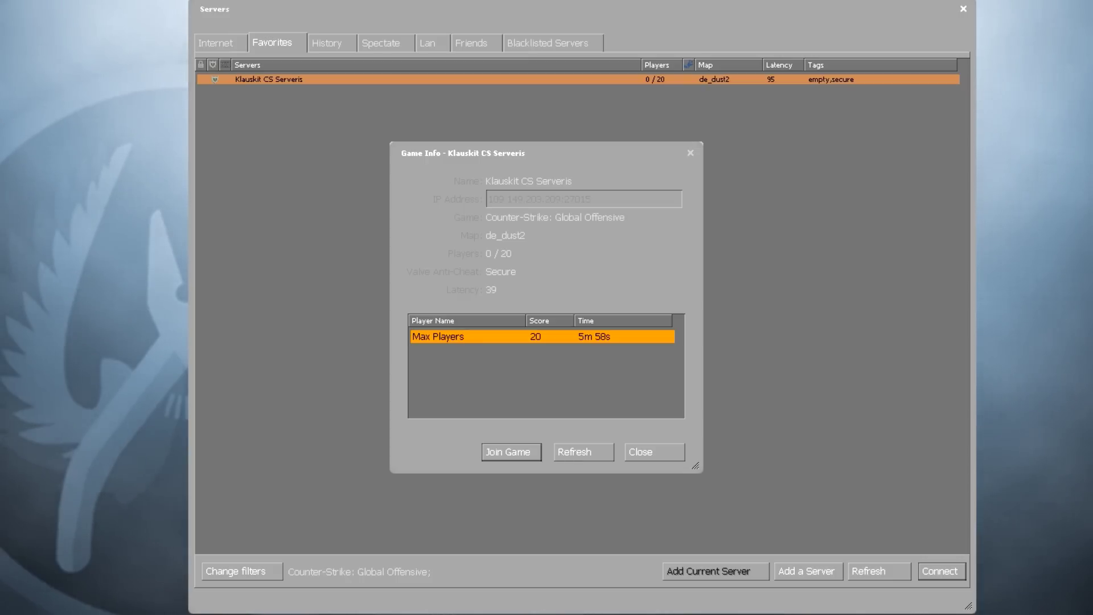
pyautogui.click(584, 452)
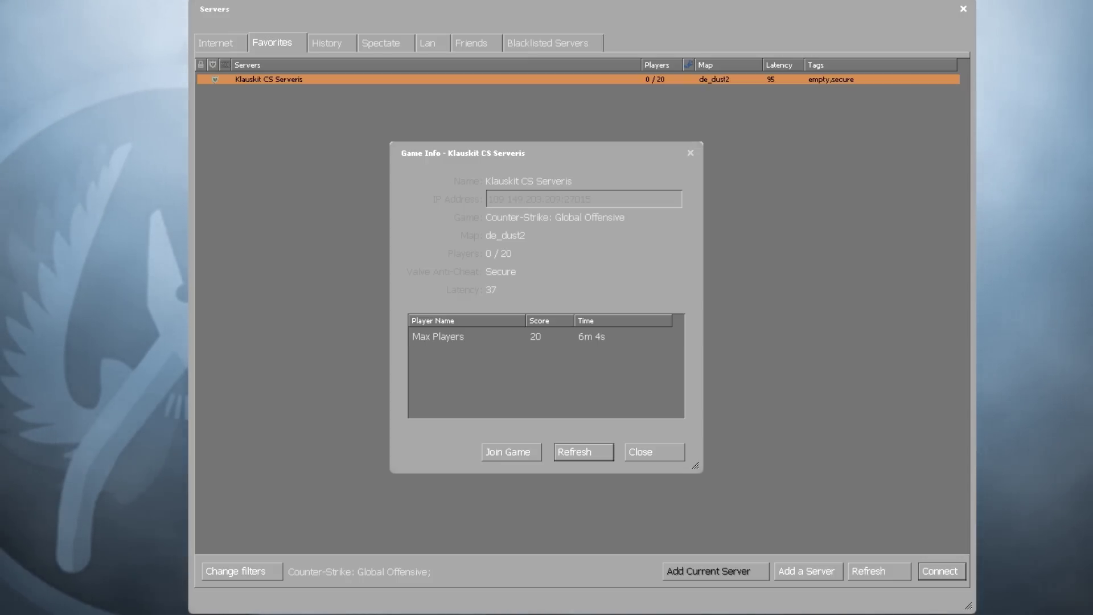
pyautogui.click(654, 452)
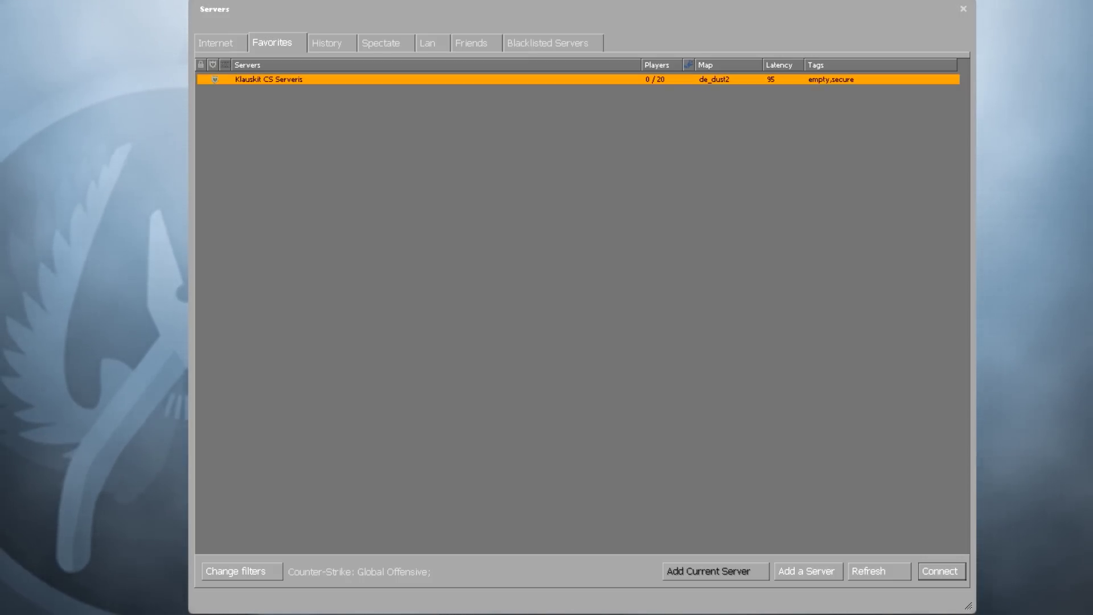
pyautogui.click(216, 43)
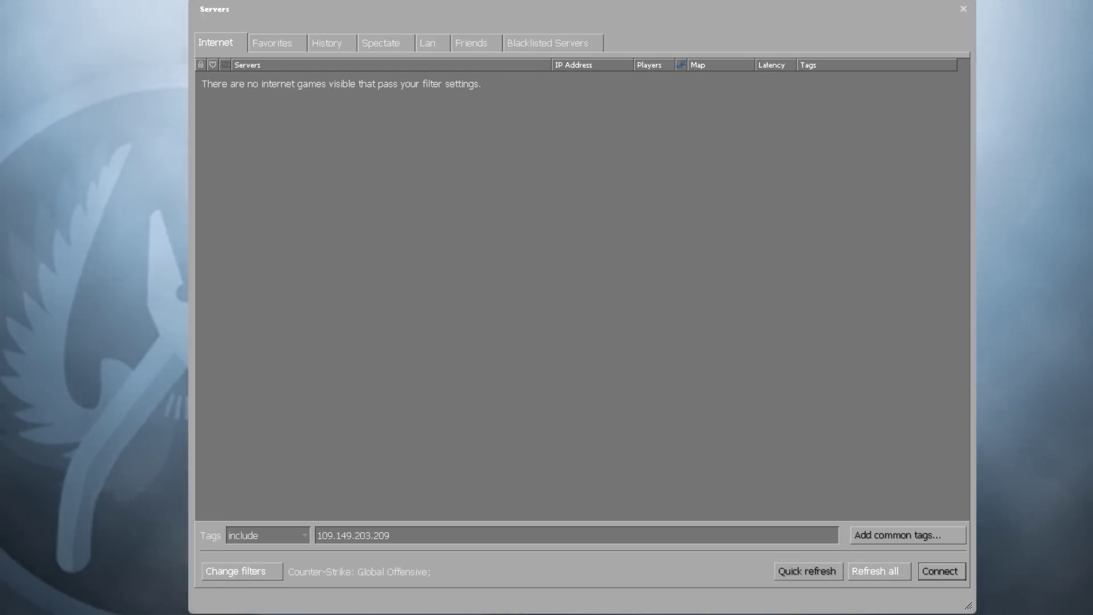
# Select the IP in the tag filter and return to the Favorites list.
pyautogui.moveTo(390, 535); pyautogui.dragTo(316, 535)
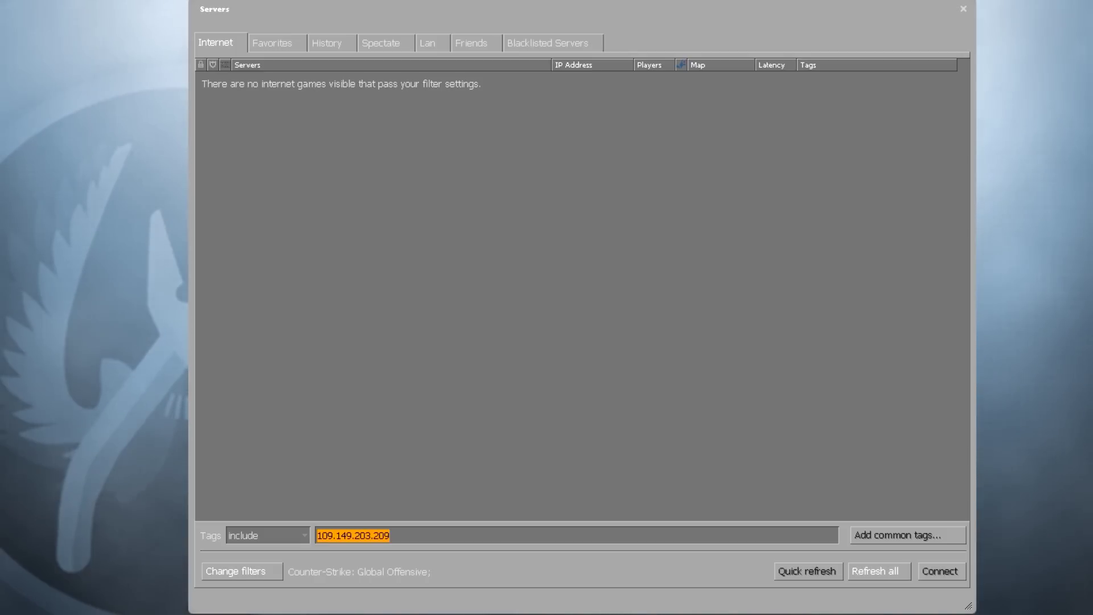
pyautogui.click(271, 43)
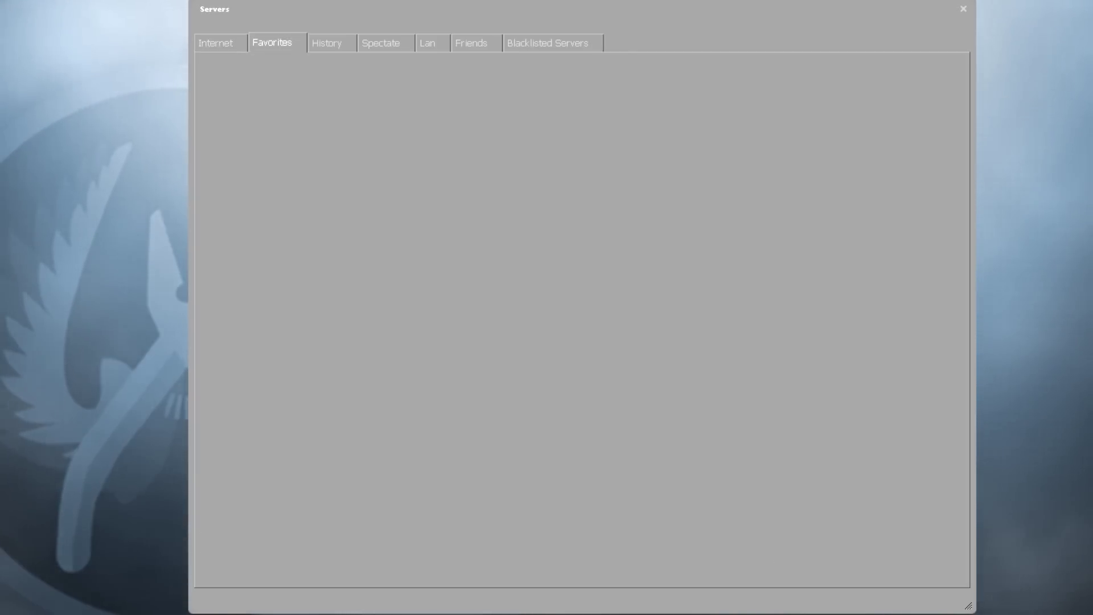